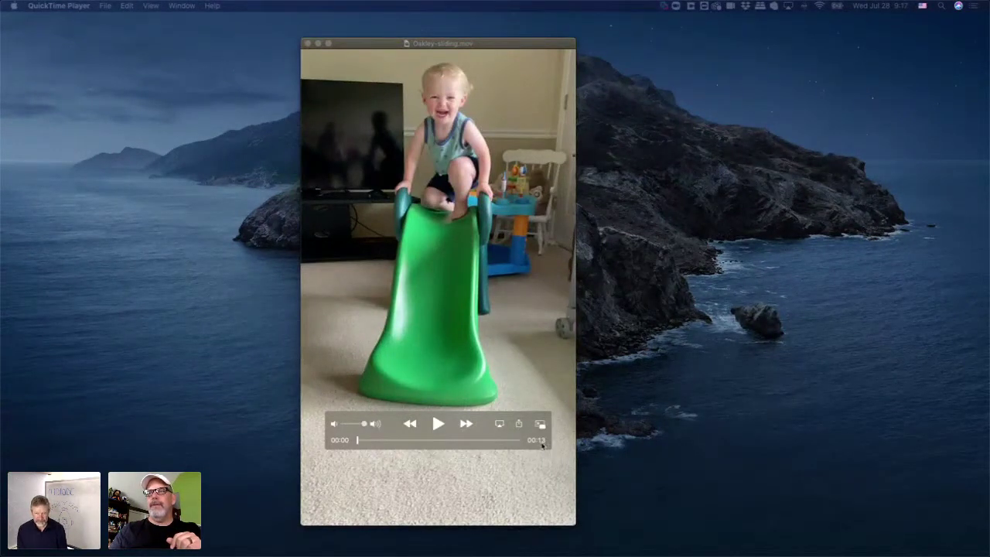
# Play the toddler slide video through in QuickTime Player, rewind it to the beginning and move its window aside.
pyautogui.click(437, 424)
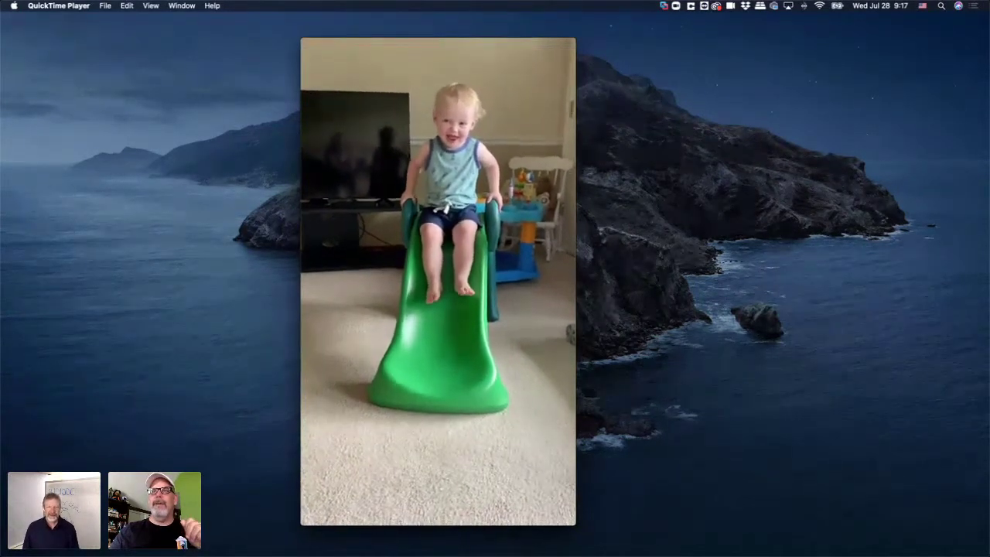
pyautogui.moveTo(438, 423)
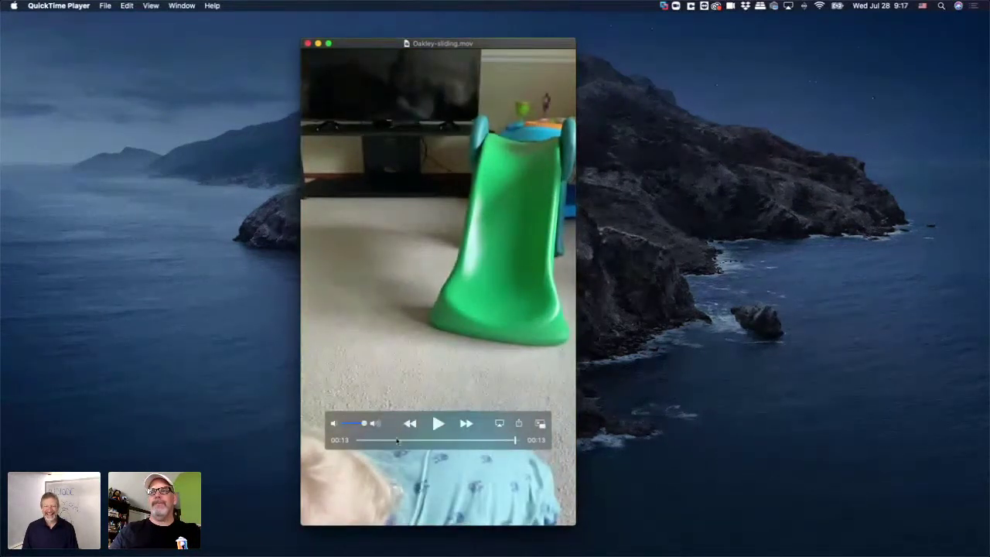
pyautogui.moveTo(516, 440); pyautogui.dragTo(358, 440)
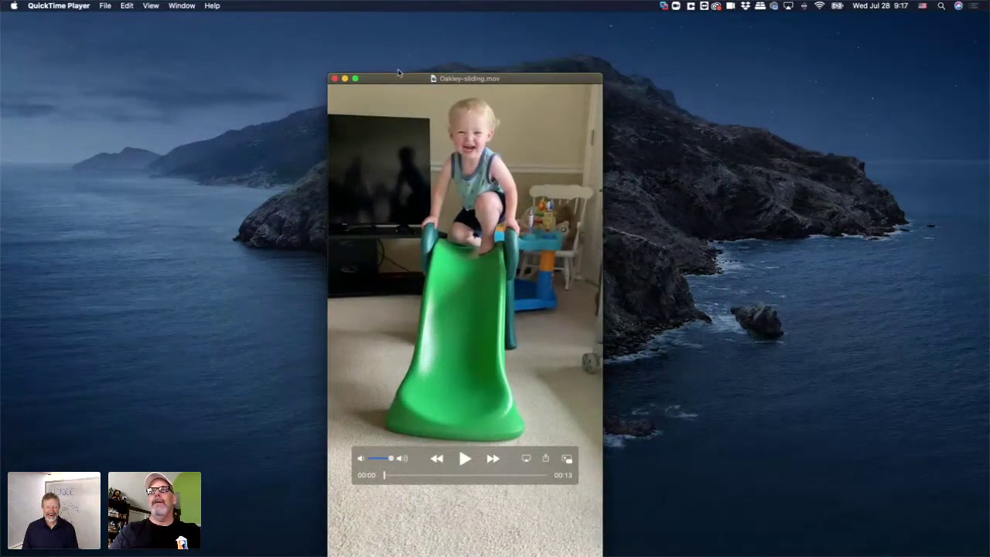
pyautogui.moveTo(401, 80); pyautogui.dragTo(328, 48)
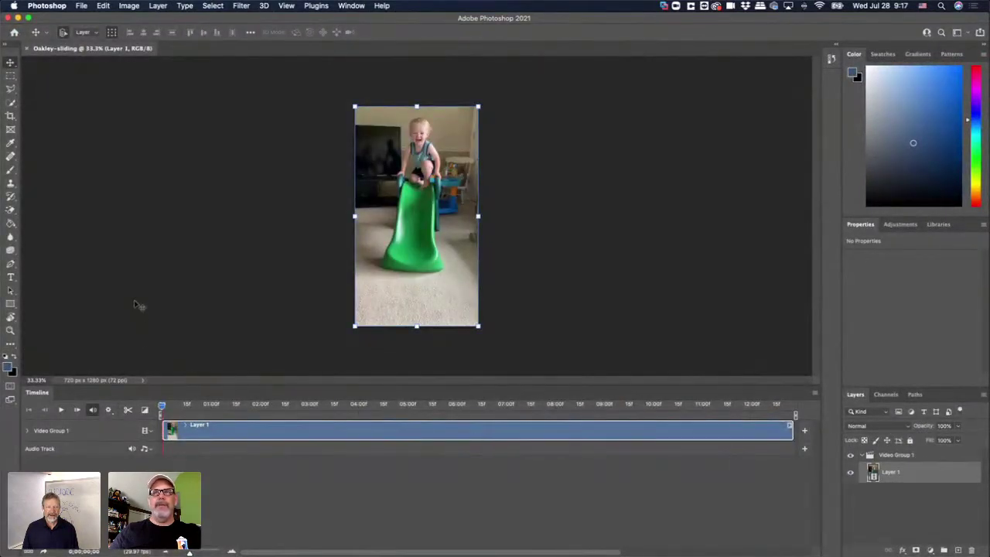
# Switch to Photoshop, preview the first seconds of the slide clip in the timeline, and return the playhead to the start.
pyautogui.click(60, 409)
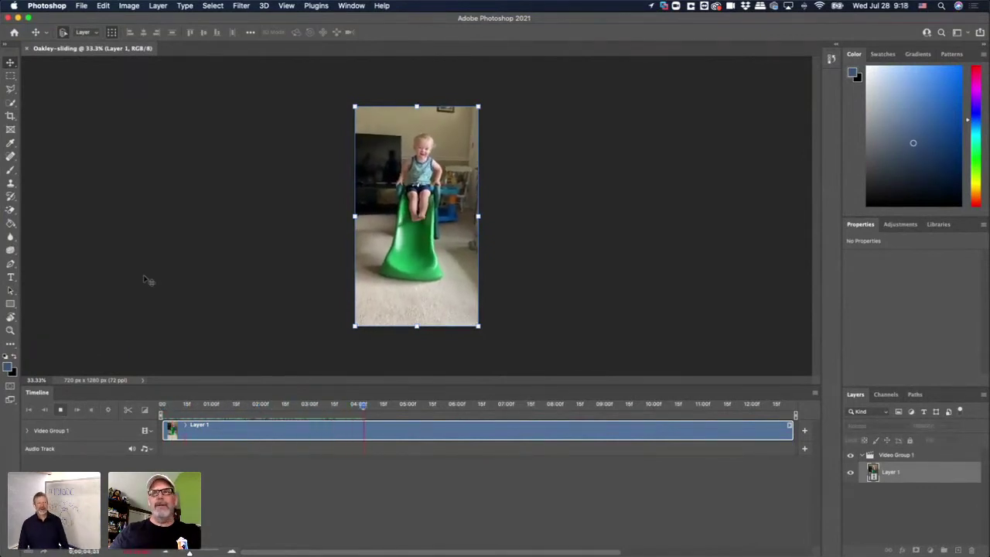
pyautogui.click(61, 409)
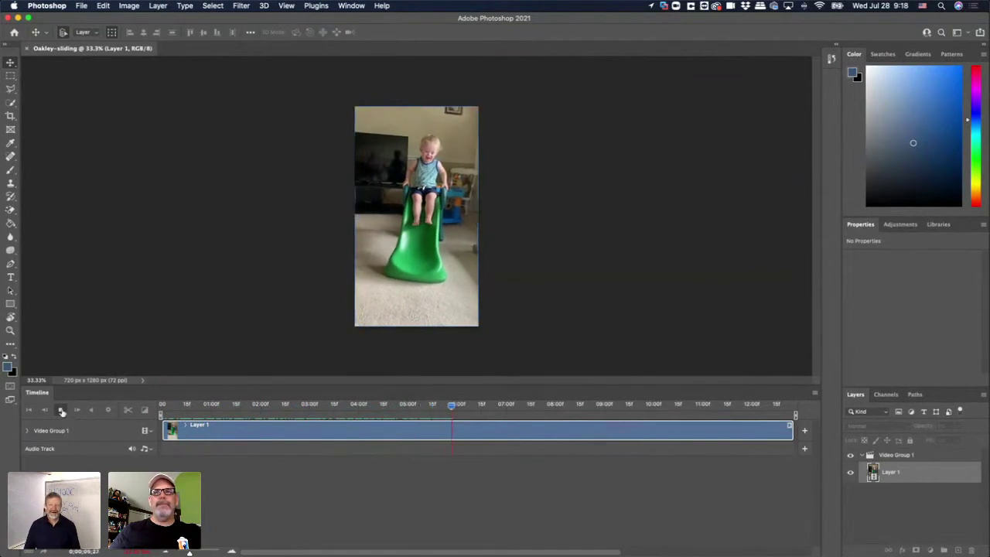
pyautogui.moveTo(453, 408); pyautogui.dragTo(163, 409)
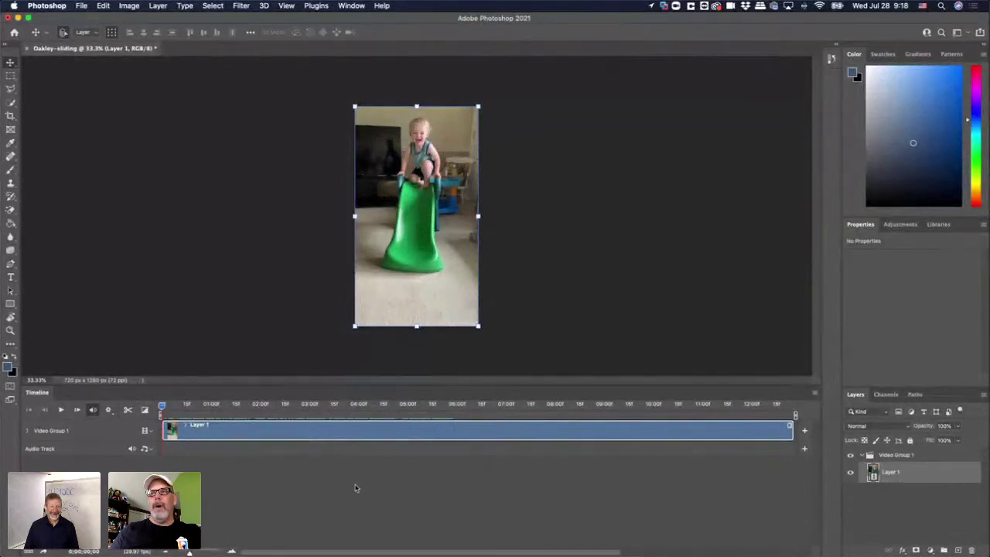
# Reduce the height of the timeline panel to give the canvas more room and deselect the video layer.
pyautogui.moveTo(390, 386); pyautogui.dragTo(356, 423)
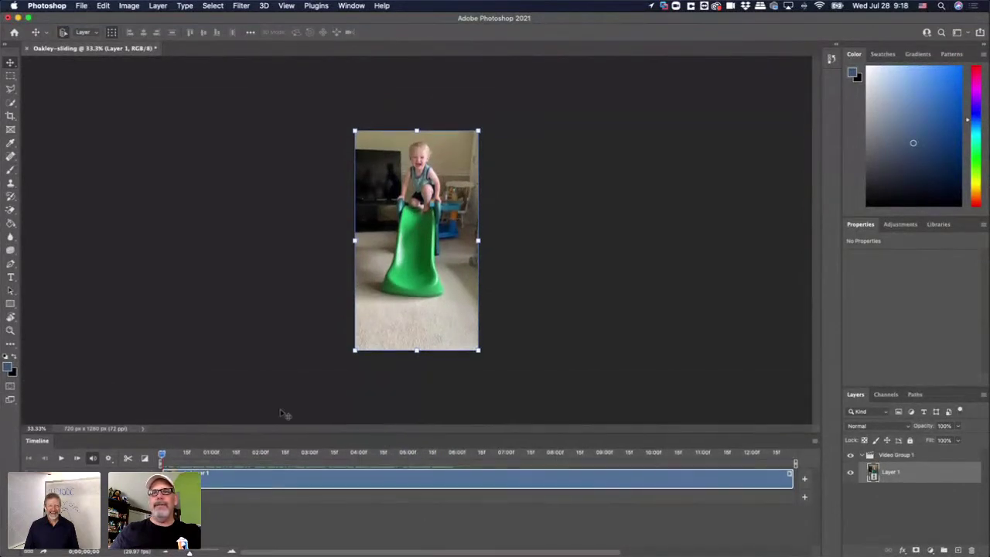
pyautogui.click(195, 398)
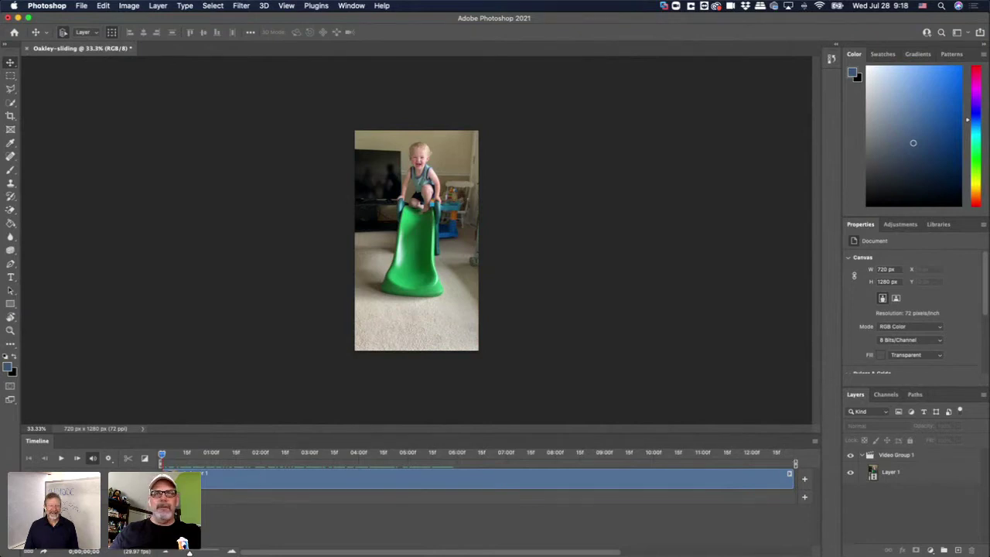
# Magnify the timeline to show individual frames and look along the clip to its end and back.
pyautogui.moveTo(190, 551); pyautogui.dragTo(199, 553)
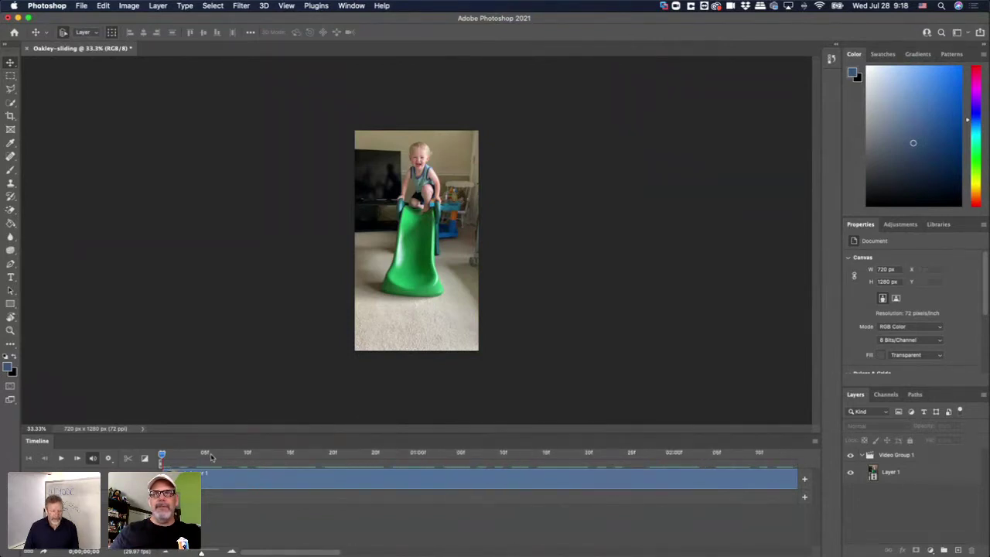
pyautogui.moveTo(161, 458); pyautogui.dragTo(820, 469)
pyautogui.moveTo(94, 465); pyautogui.dragTo(97, 468)
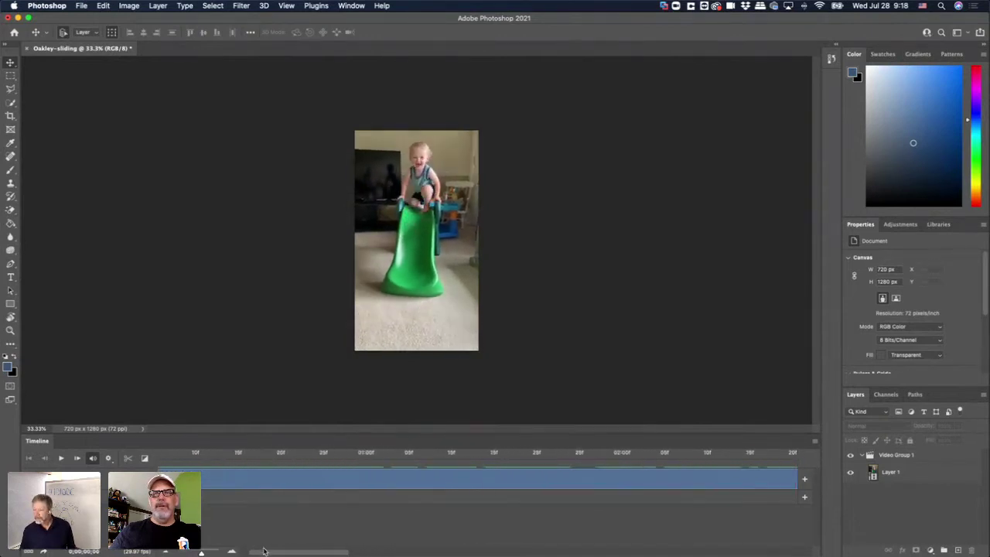
pyautogui.moveTo(267, 553); pyautogui.dragTo(709, 555)
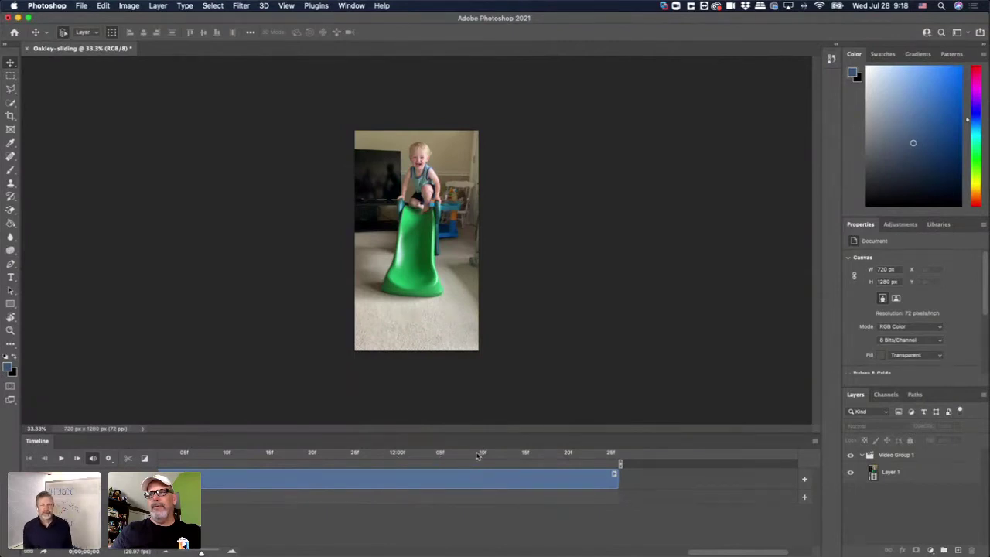
pyautogui.moveTo(731, 554); pyautogui.dragTo(196, 552)
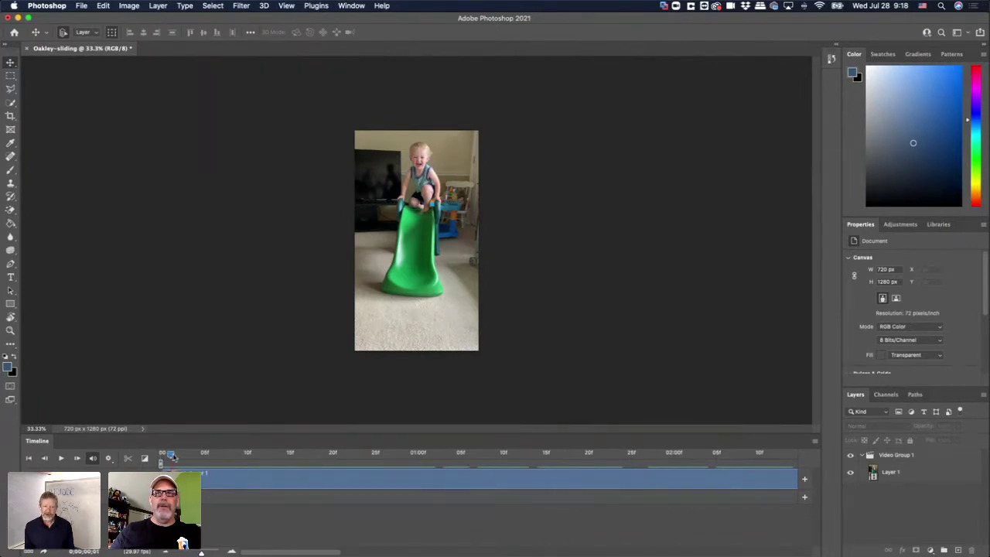
# Move the playhead through the first few frames, return it to the start, and reduce the timeline magnification.
pyautogui.moveTo(172, 457); pyautogui.dragTo(178, 456)
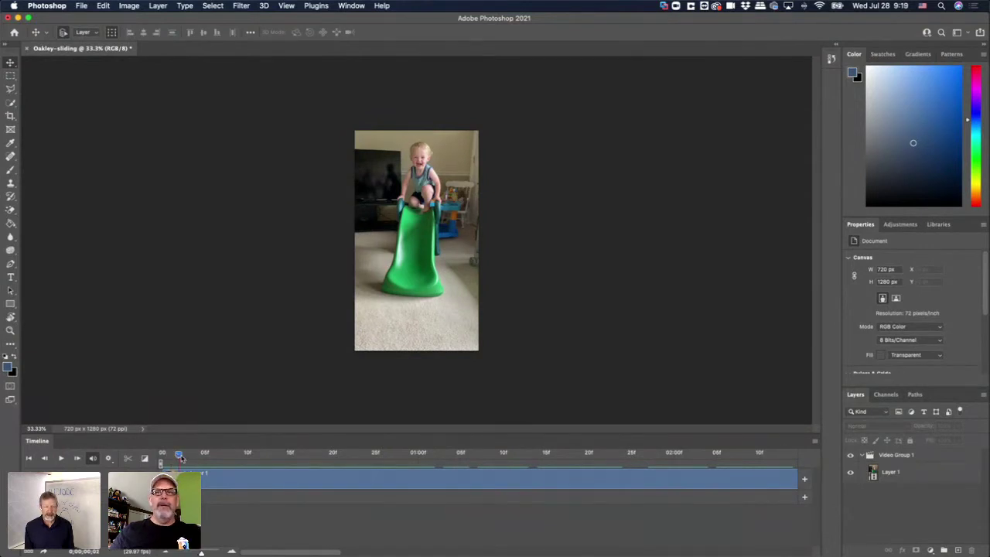
pyautogui.moveTo(183, 457); pyautogui.dragTo(162, 458)
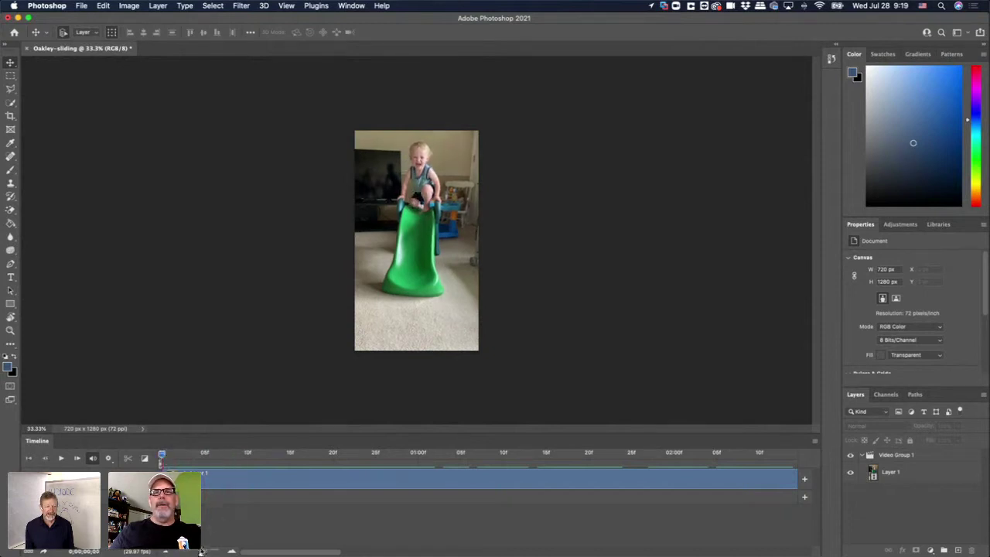
pyautogui.moveTo(200, 553); pyautogui.dragTo(185, 551)
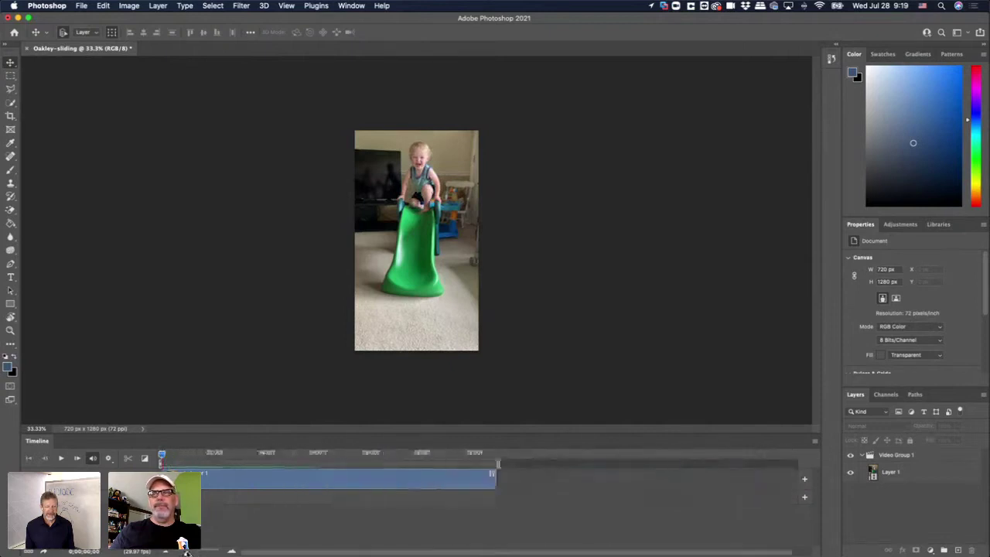
pyautogui.moveTo(186, 551); pyautogui.dragTo(192, 553)
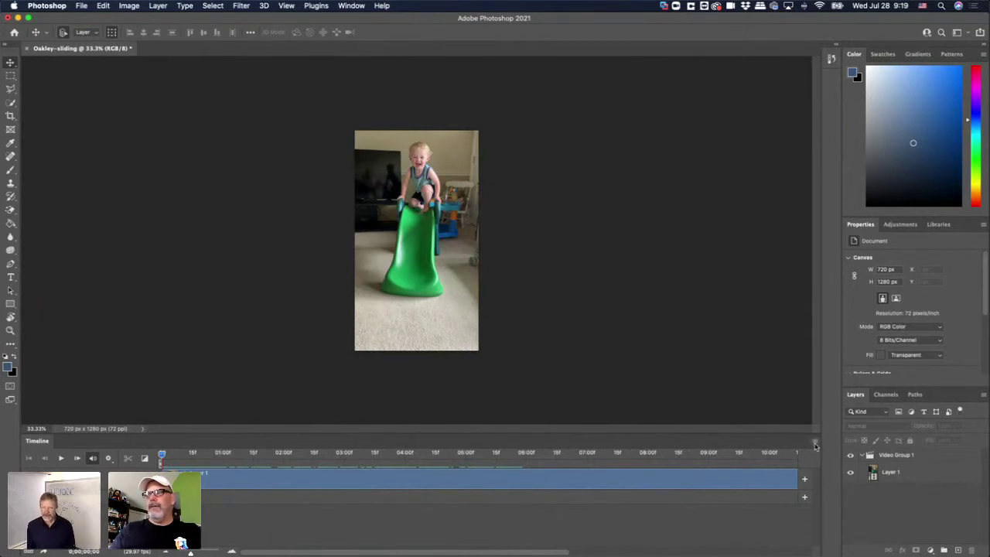
# Set the timeline frame rate to 12 fps.
pyautogui.click(815, 445)
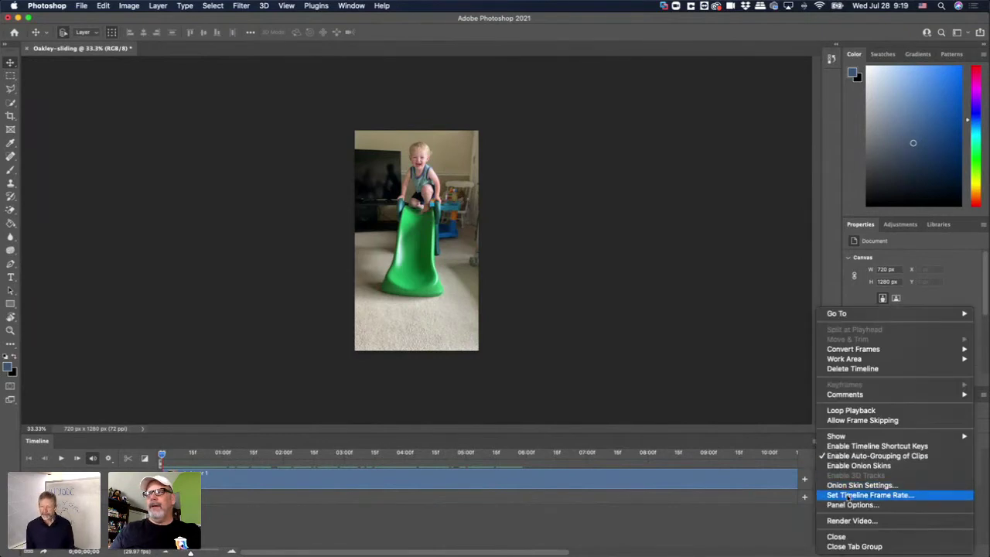
pyautogui.click(849, 496)
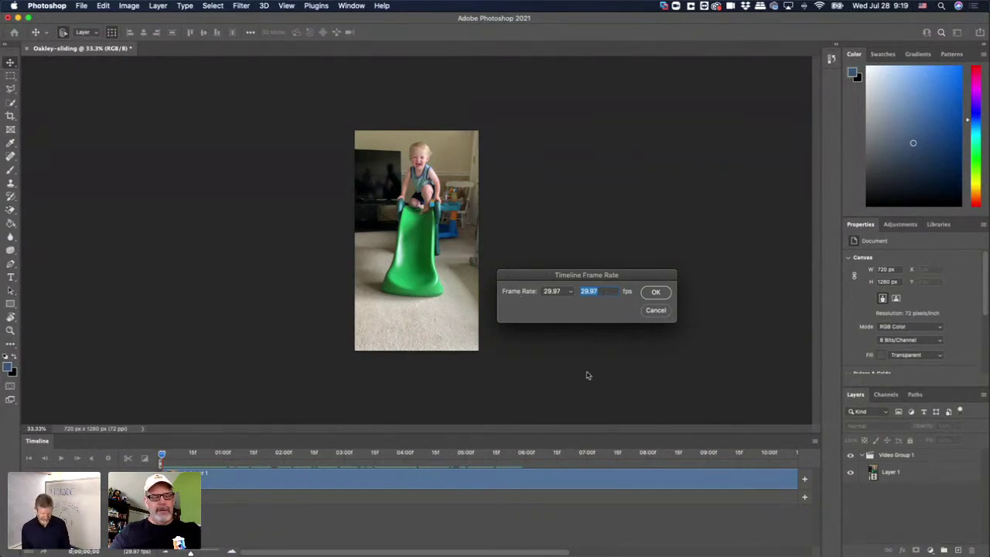
pyautogui.write('12')
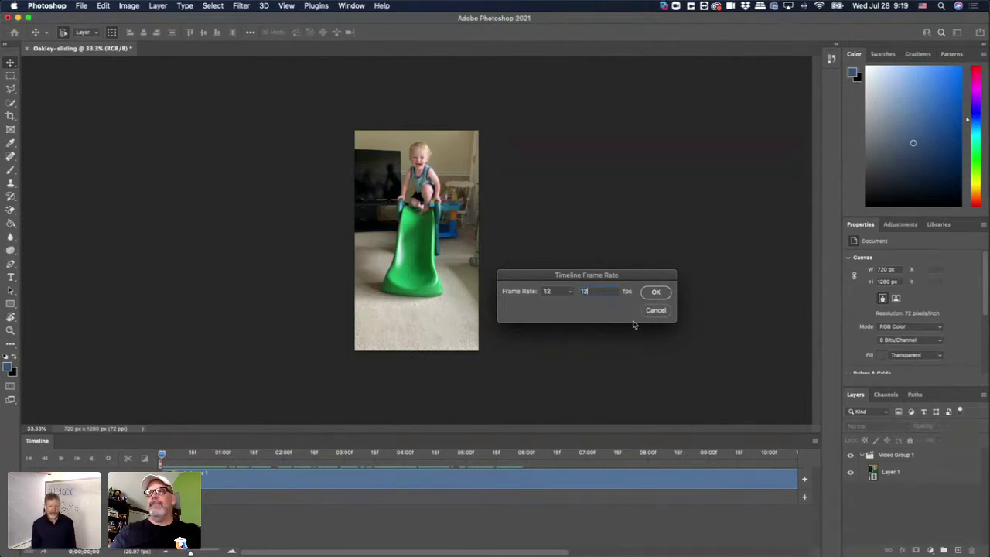
pyautogui.click(656, 294)
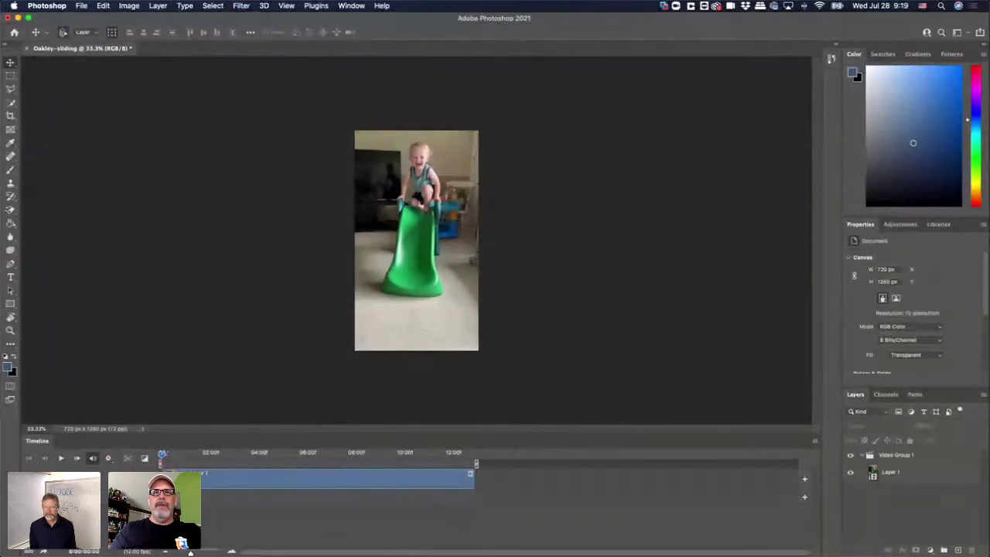
# Play the clip at the new frame rate and stop it after about seven seconds.
pyautogui.click(61, 459)
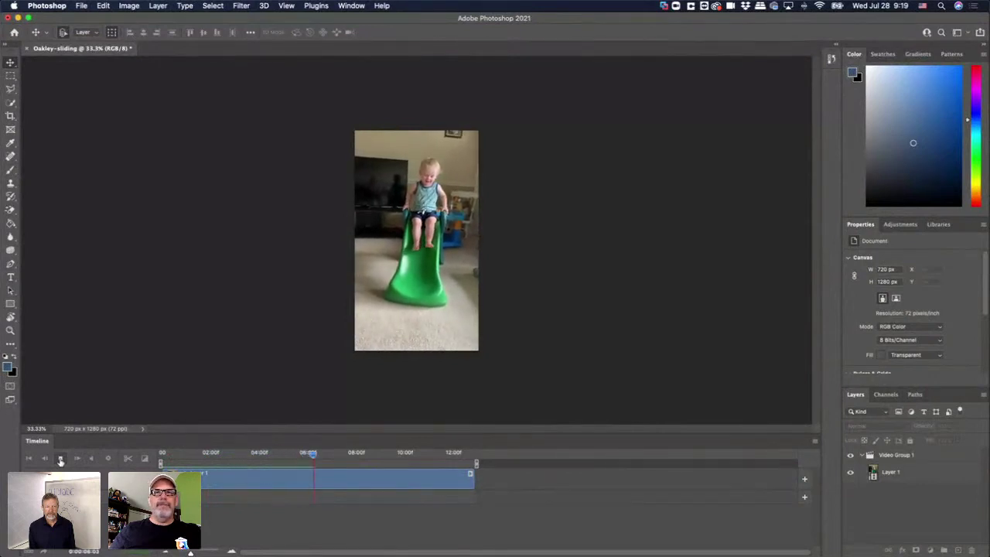
pyautogui.click(62, 460)
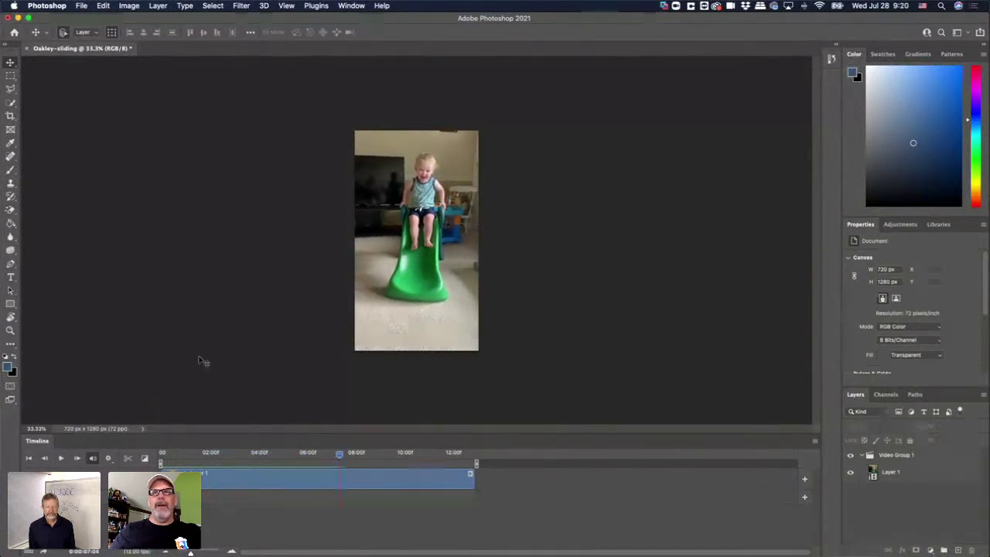
# Trim the waiting footage from the beginning of the Layer 1 clip so that it starts just before the child slides down.
pyautogui.moveTo(340, 457); pyautogui.dragTo(285, 455)
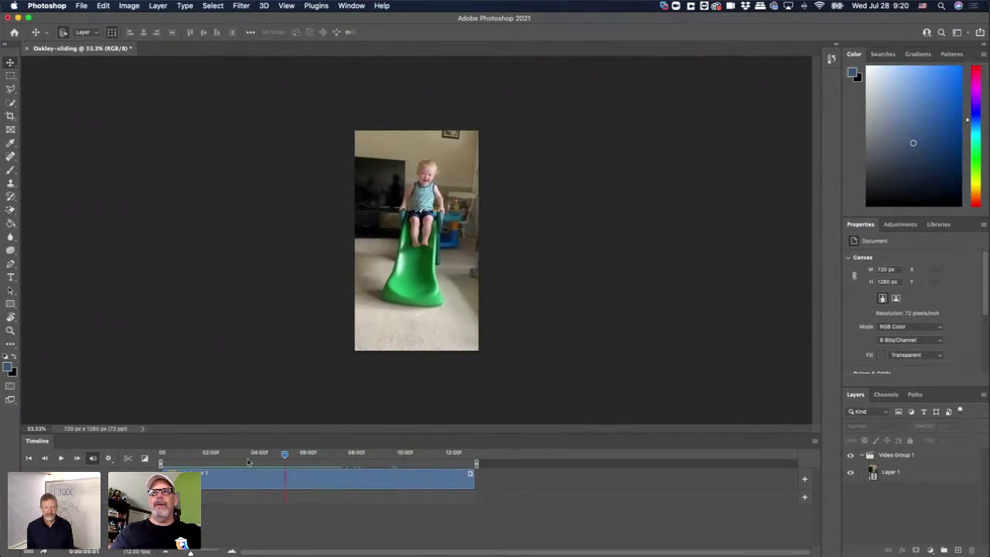
pyautogui.click(869, 472)
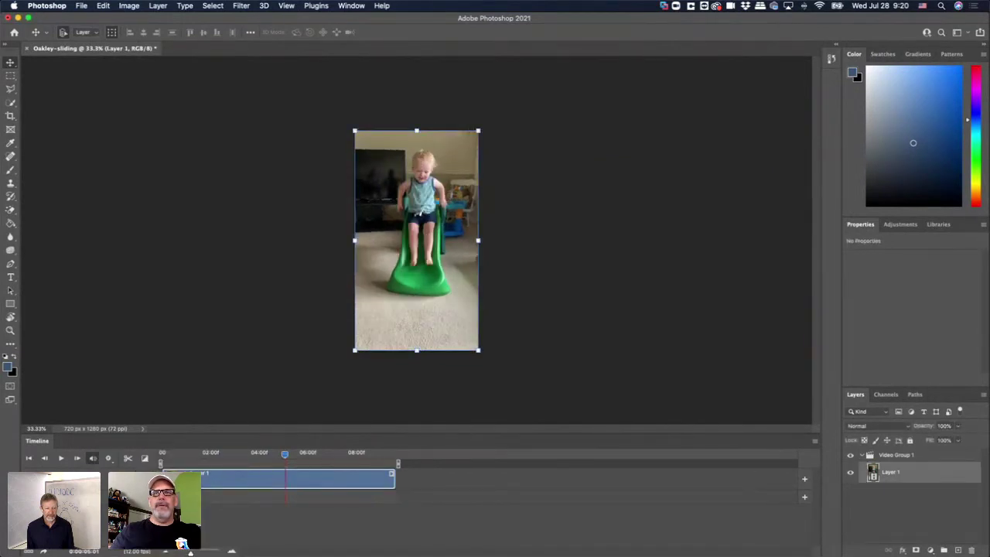
pyautogui.moveTo(285, 457)
pyautogui.mouseDown()
pyautogui.moveTo(237, 456)
pyautogui.moveTo(280, 454)
pyautogui.moveTo(271, 454)
pyautogui.mouseUp()
pyautogui.moveTo(235, 478); pyautogui.dragTo(270, 495)
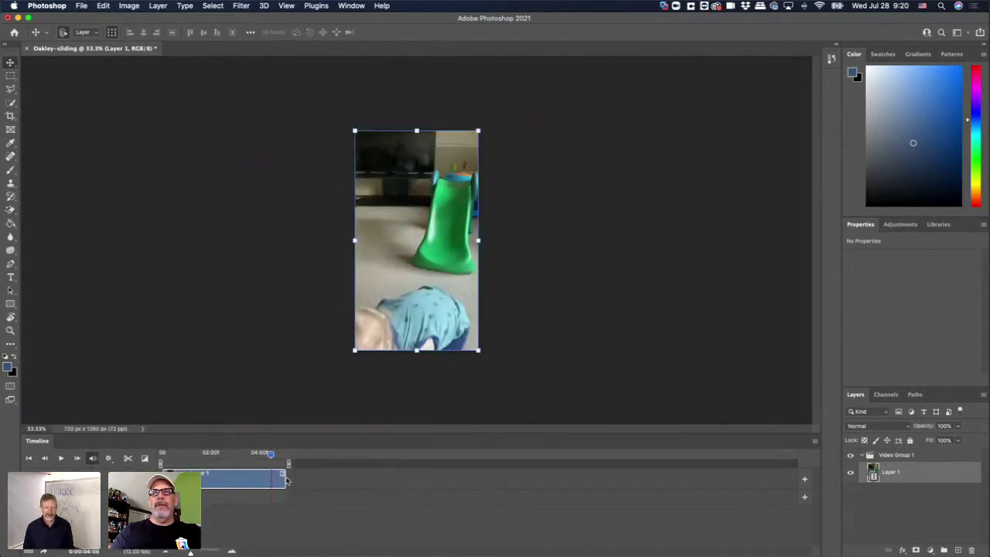
# Trim the end of the Layer 1 clip to about 02:04, where the child lands on the carpet, and return the playhead to the start.
pyautogui.moveTo(272, 458); pyautogui.dragTo(220, 452)
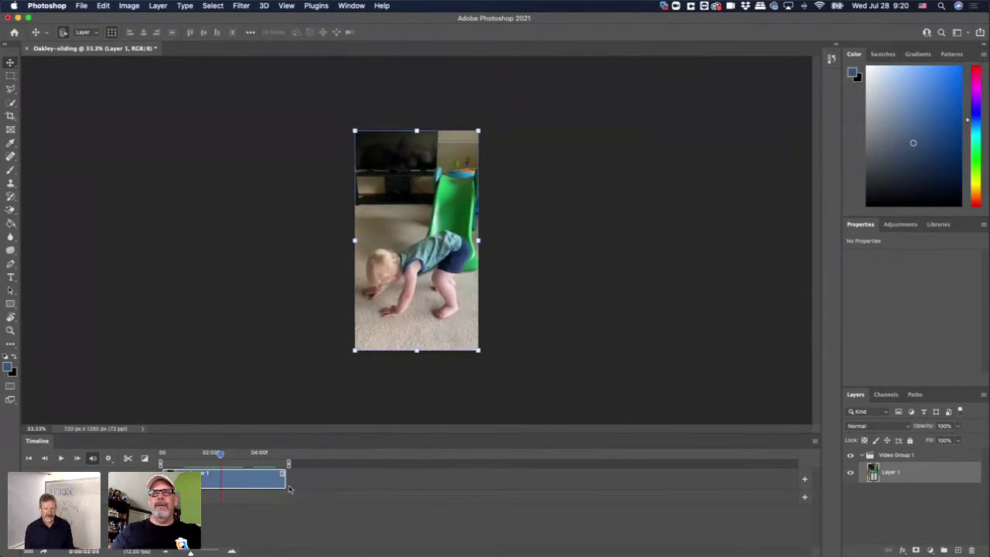
pyautogui.moveTo(286, 481); pyautogui.dragTo(217, 483)
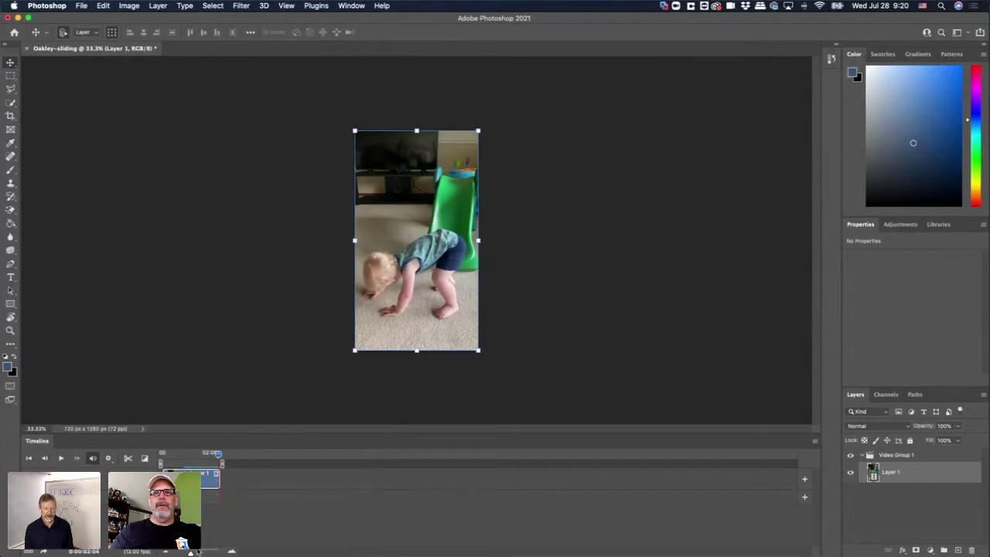
pyautogui.moveTo(191, 552); pyautogui.dragTo(204, 554)
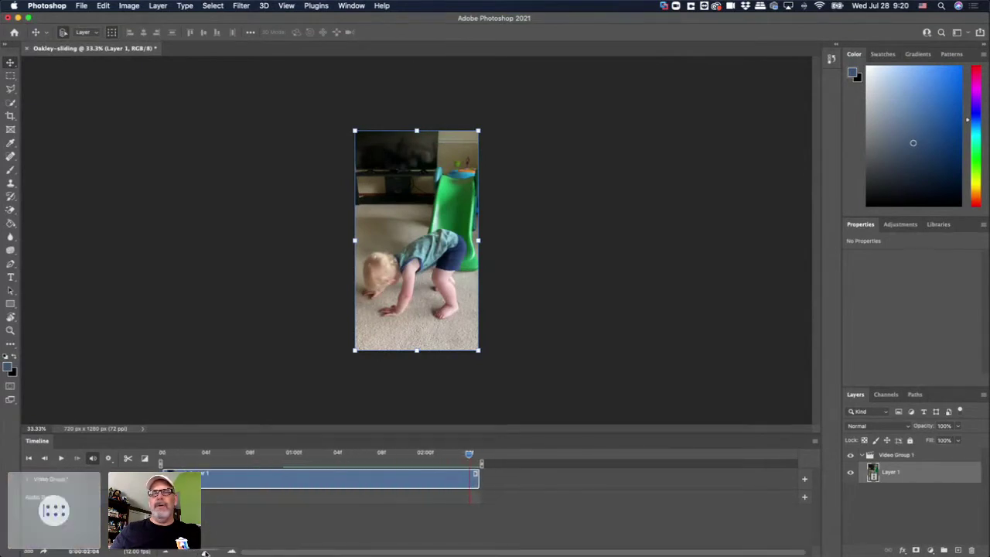
pyautogui.moveTo(470, 455); pyautogui.dragTo(164, 445)
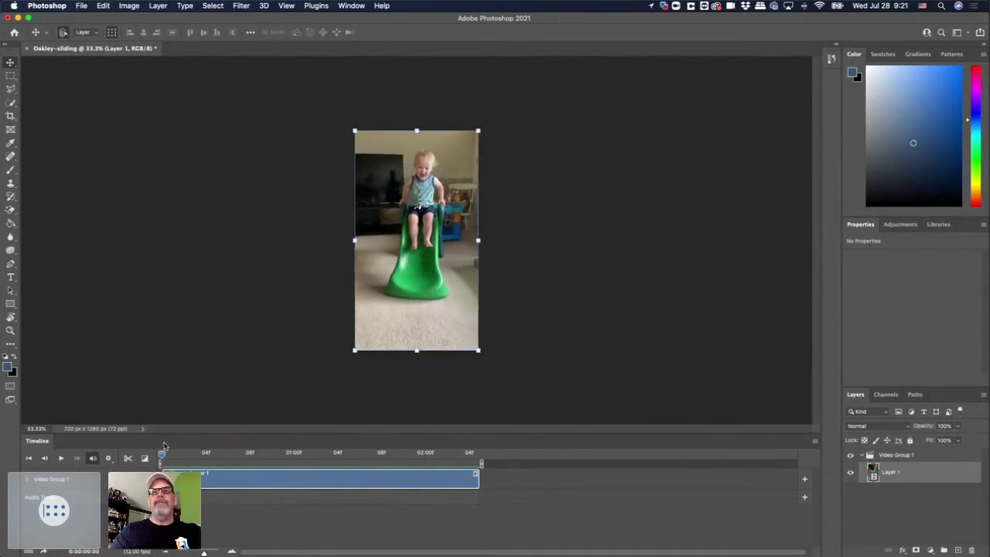
pyautogui.click(295, 377)
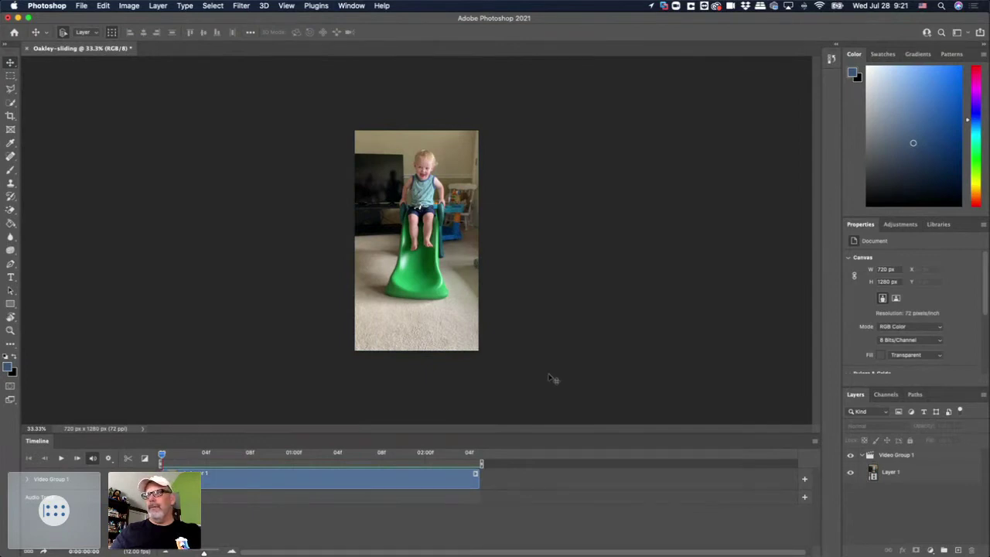
# Float the Layers panel beside the video image and lengthen it.
pyautogui.moveTo(856, 395); pyautogui.dragTo(558, 141)
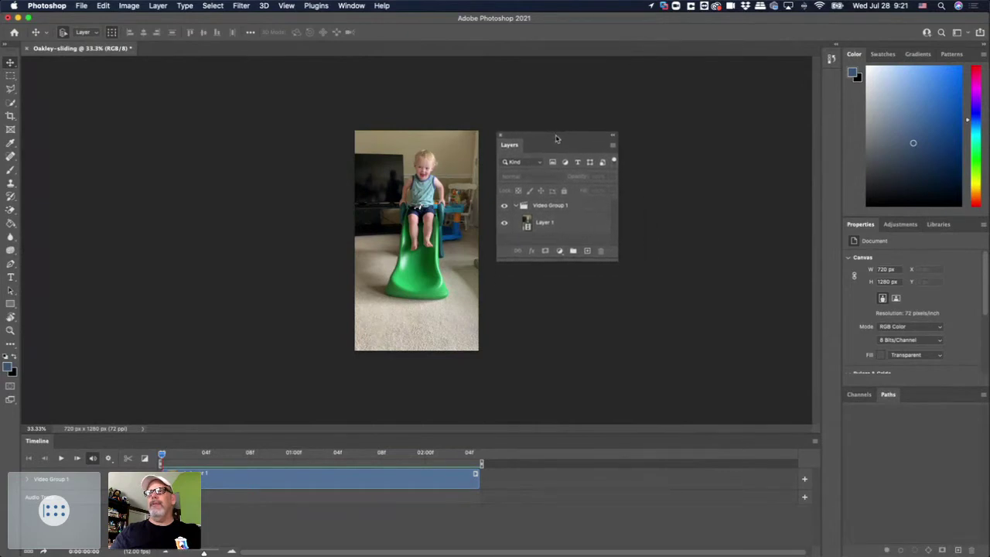
pyautogui.moveTo(571, 262); pyautogui.dragTo(570, 360)
pyautogui.click(517, 208)
pyautogui.click(516, 208)
# Add a new blank video layer above the Layer 1 clip in Video Group 1.
pyautogui.click(554, 224)
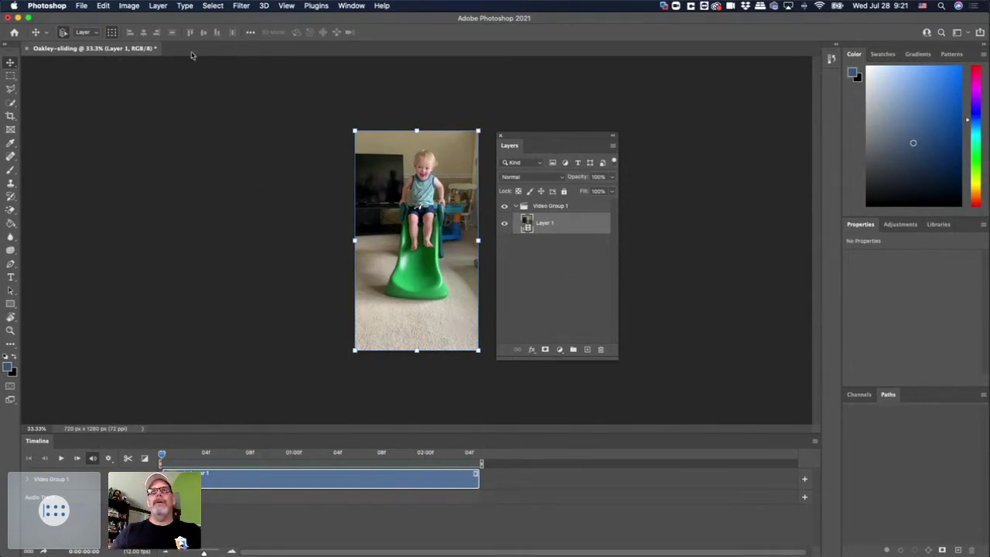
pyautogui.click(159, 6)
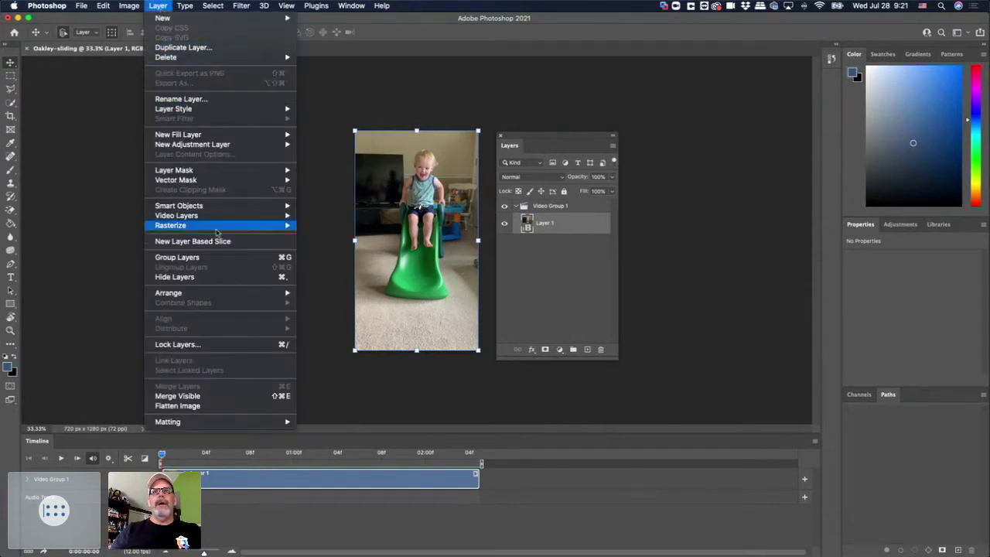
pyautogui.moveTo(198, 219)
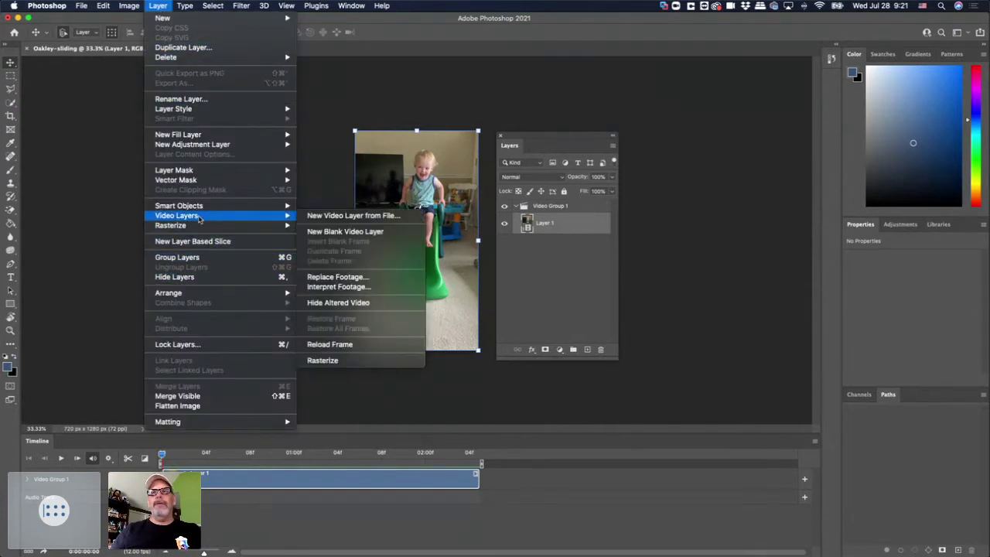
pyautogui.click(350, 234)
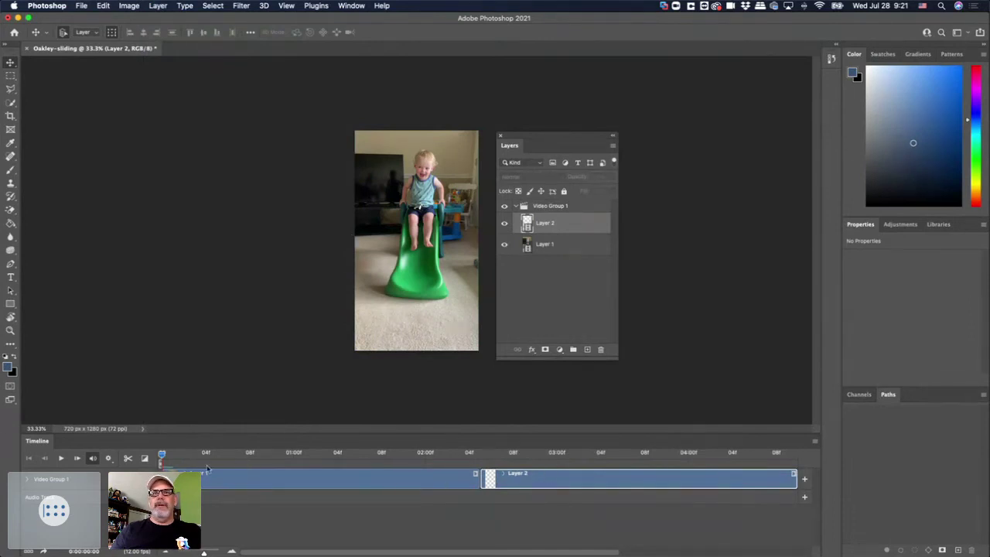
# Move Layer 2 out of Video Group 1 onto its own track and align its clip with the Layer 1 clip from the timeline's start.
pyautogui.moveTo(162, 458); pyautogui.dragTo(522, 460)
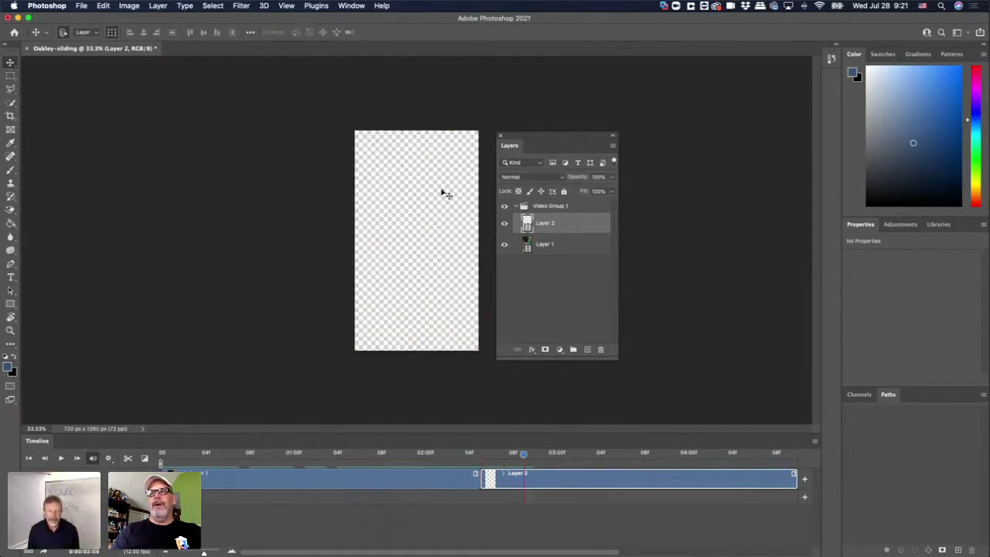
pyautogui.moveTo(523, 457); pyautogui.dragTo(426, 456)
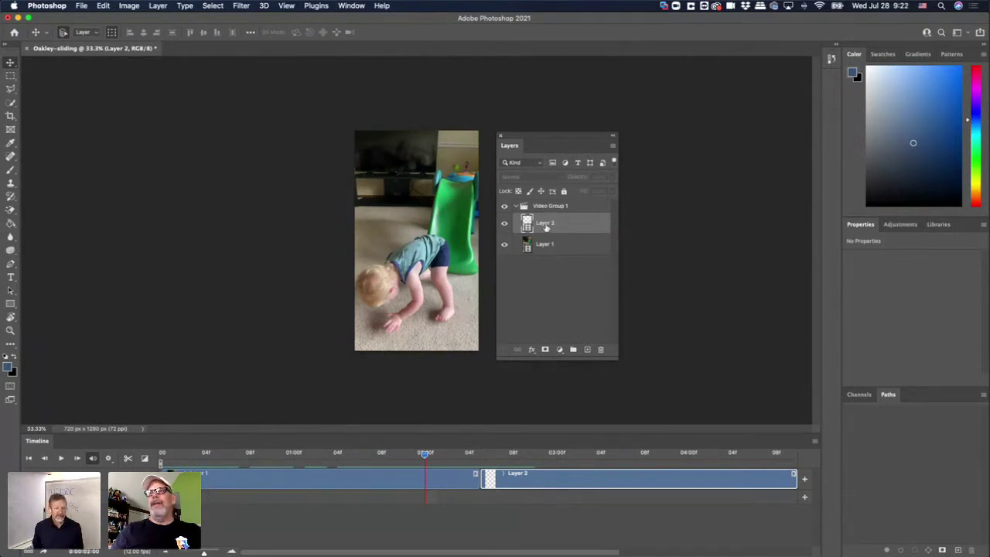
pyautogui.moveTo(554, 225); pyautogui.dragTo(558, 206)
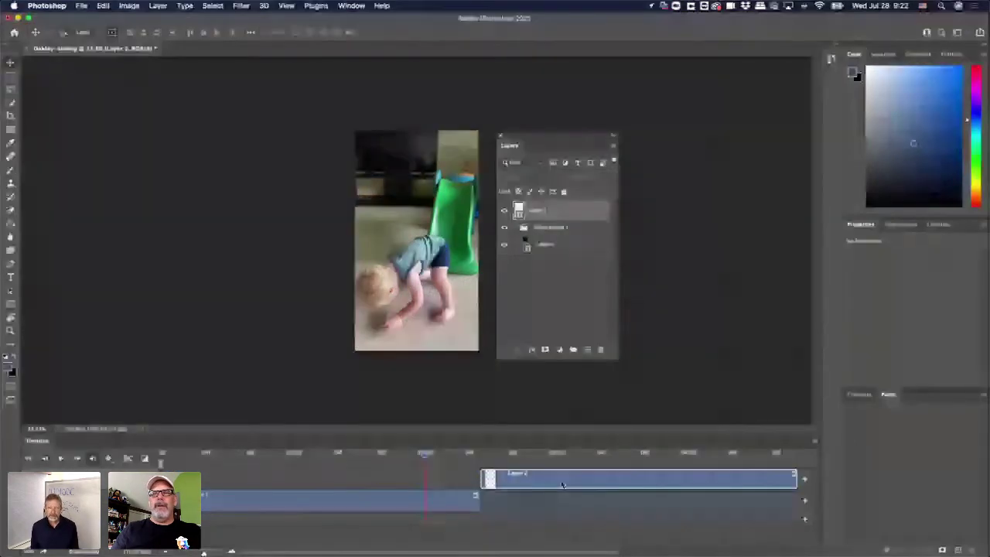
pyautogui.moveTo(562, 484); pyautogui.dragTo(250, 481)
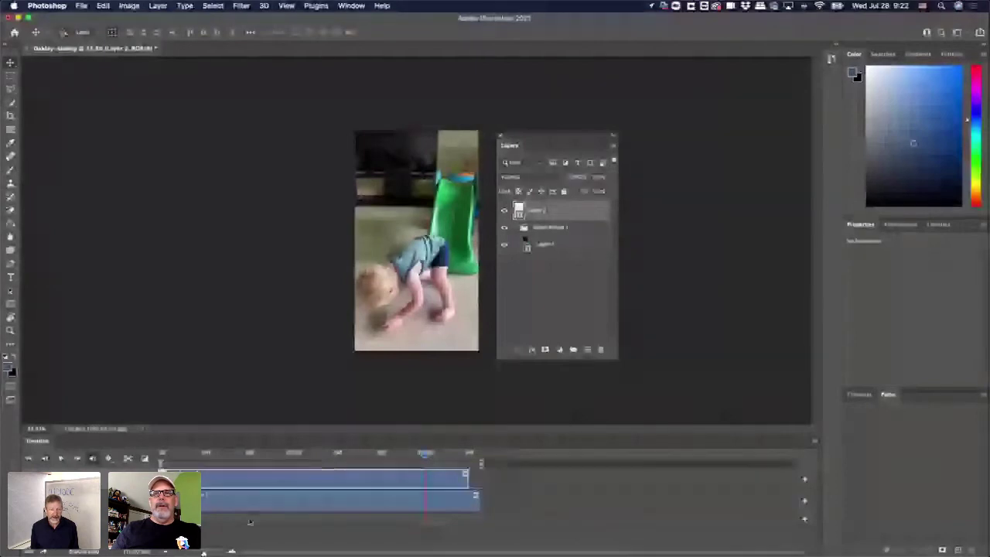
pyautogui.click(240, 500)
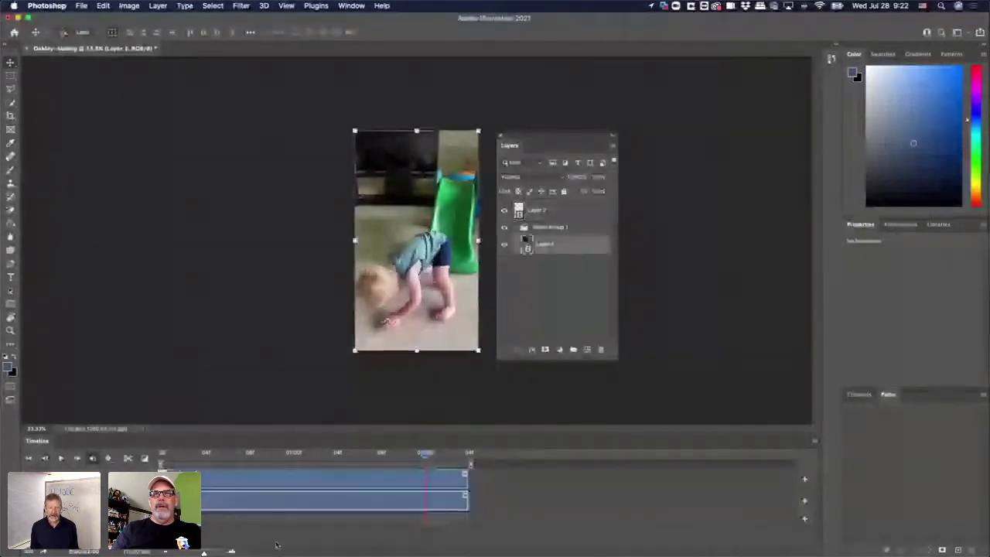
# Try trimming the end of the Layer 2 clip to 02:00 and undo the trim.
pyautogui.moveTo(214, 501); pyautogui.dragTo(240, 483)
pyautogui.click(207, 484)
pyautogui.moveTo(479, 479); pyautogui.dragTo(424, 480)
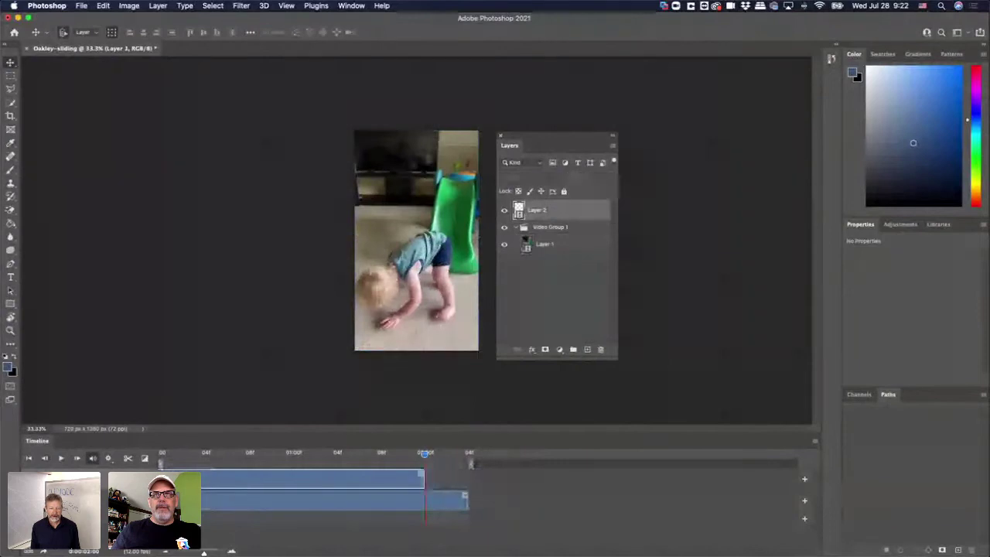
pyautogui.press('super+z')
pyautogui.moveTo(231, 481)
pyautogui.mouseDown()
pyautogui.moveTo(287, 484)
pyautogui.moveTo(231, 481)
pyautogui.mouseUp()
# Rename Layer 2 as draw.
pyautogui.moveTo(204, 552); pyautogui.dragTo(193, 552)
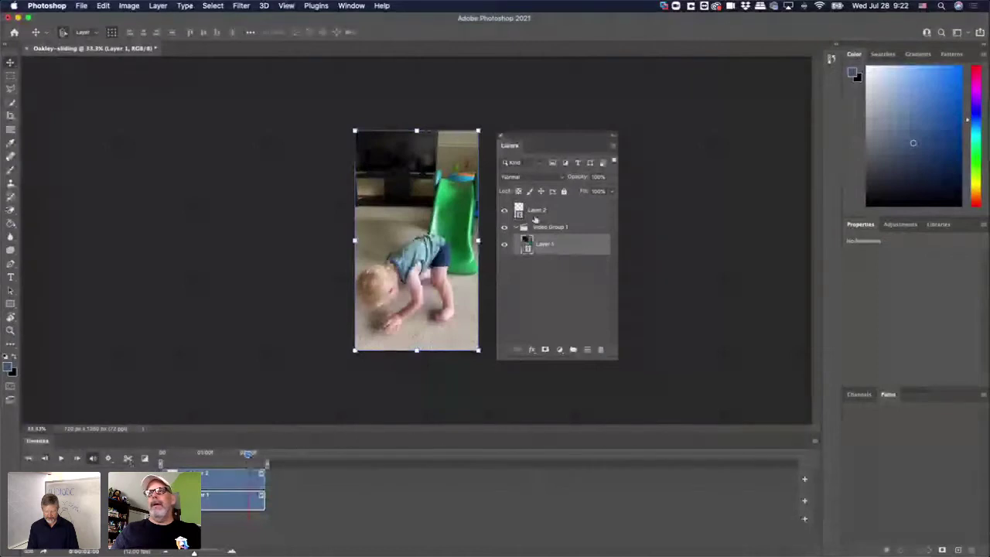
pyautogui.click(536, 211)
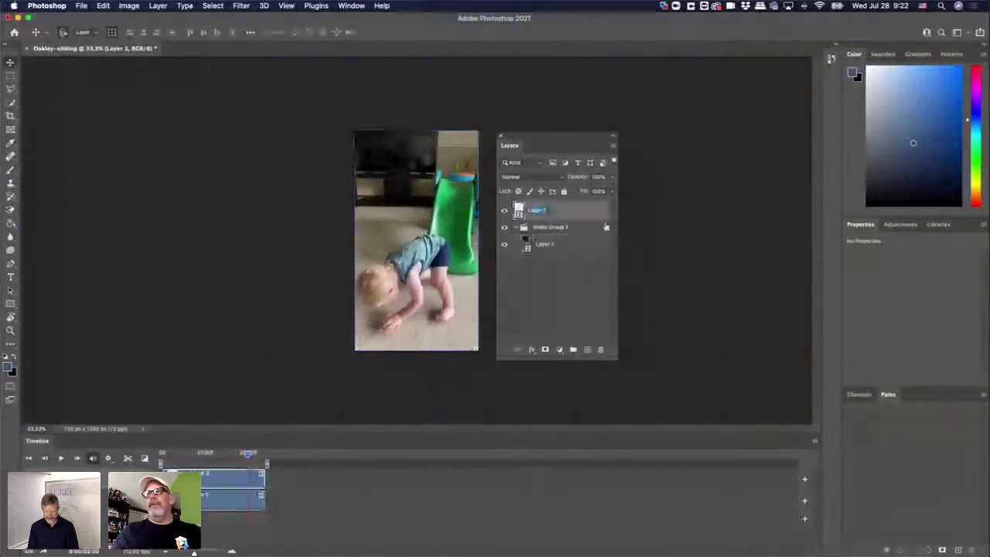
pyautogui.write('draw')
pyautogui.press('Return')
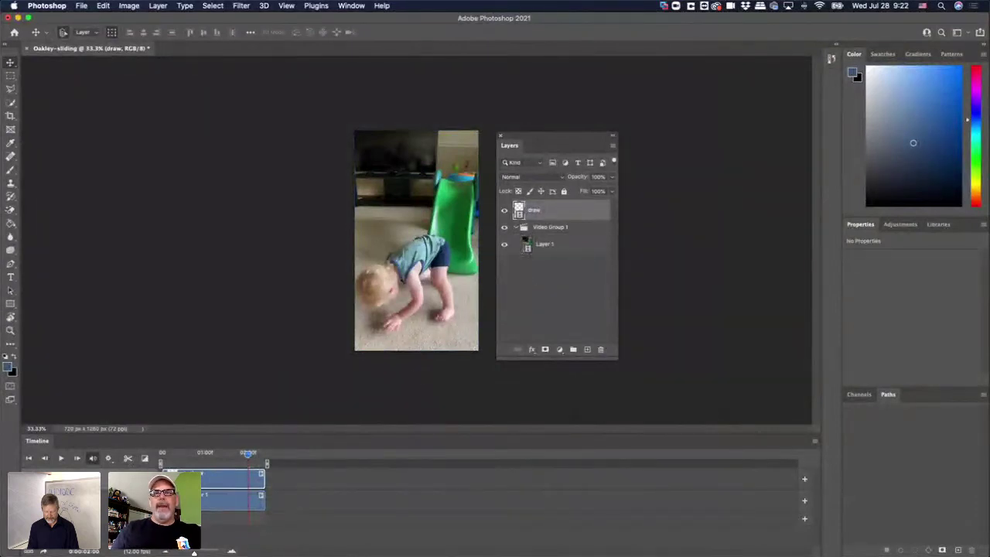
# Enlarge the image around the child at 100% or more and move the floating Layers panel clear of the picture.
pyautogui.moveTo(195, 553); pyautogui.dragTo(206, 554)
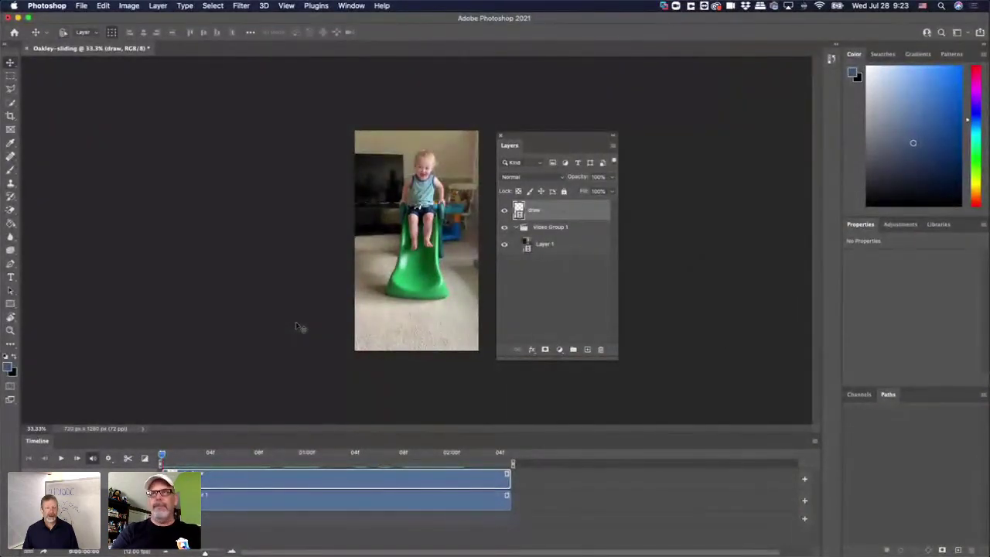
pyautogui.press('super+1')
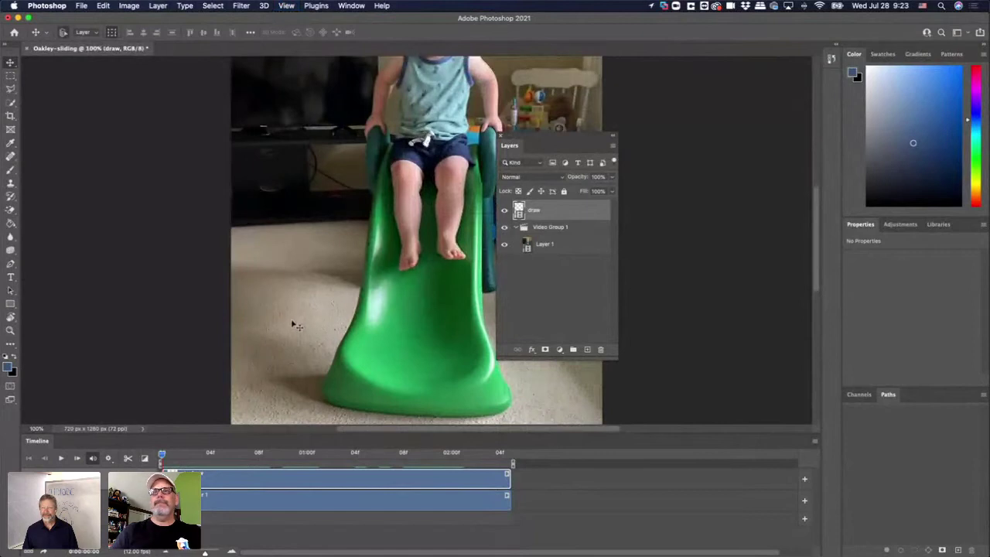
pyautogui.scroll(3, 283, 280)
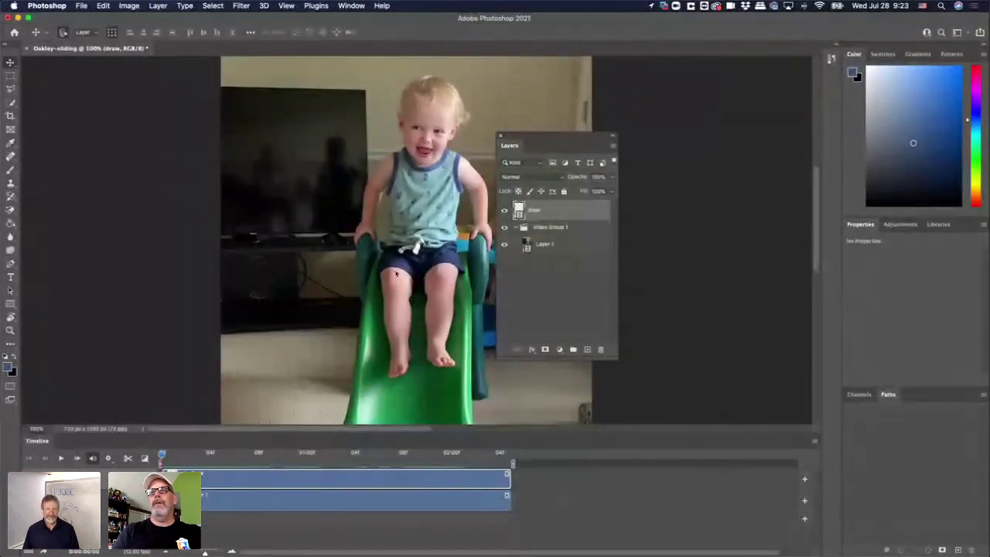
pyautogui.moveTo(544, 138); pyautogui.dragTo(704, 159)
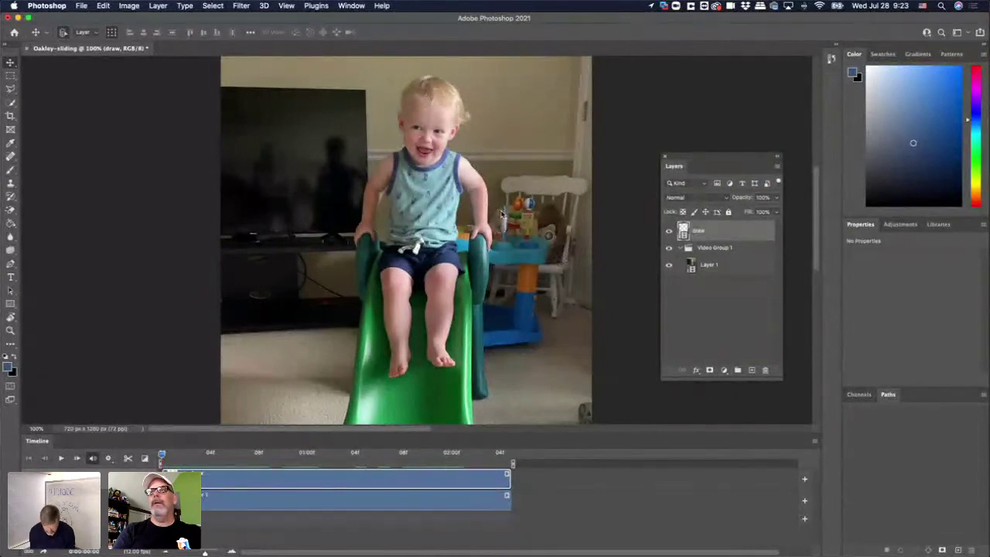
pyautogui.press('super+equal')
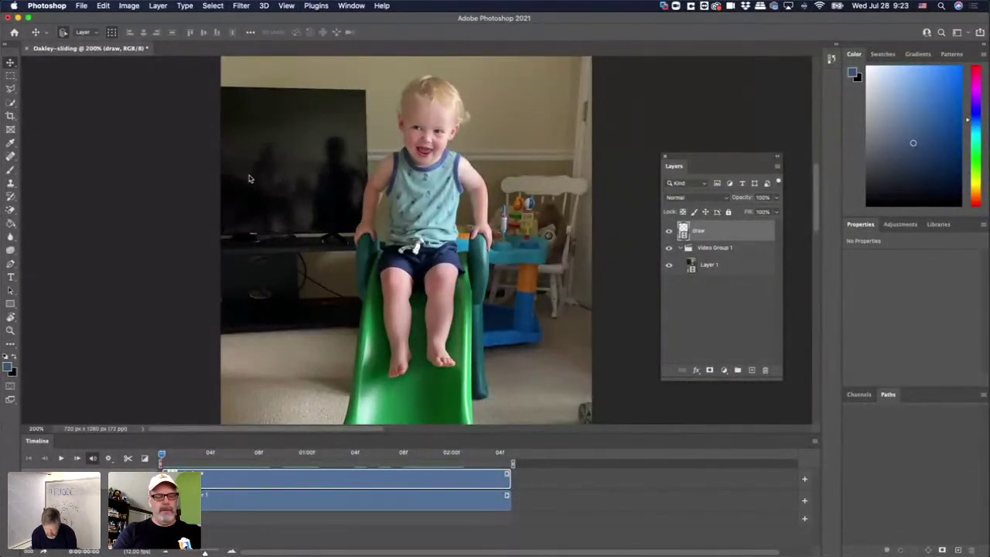
# Play the clip at this magnification and return the playhead to the first frame.
pyautogui.press('space')
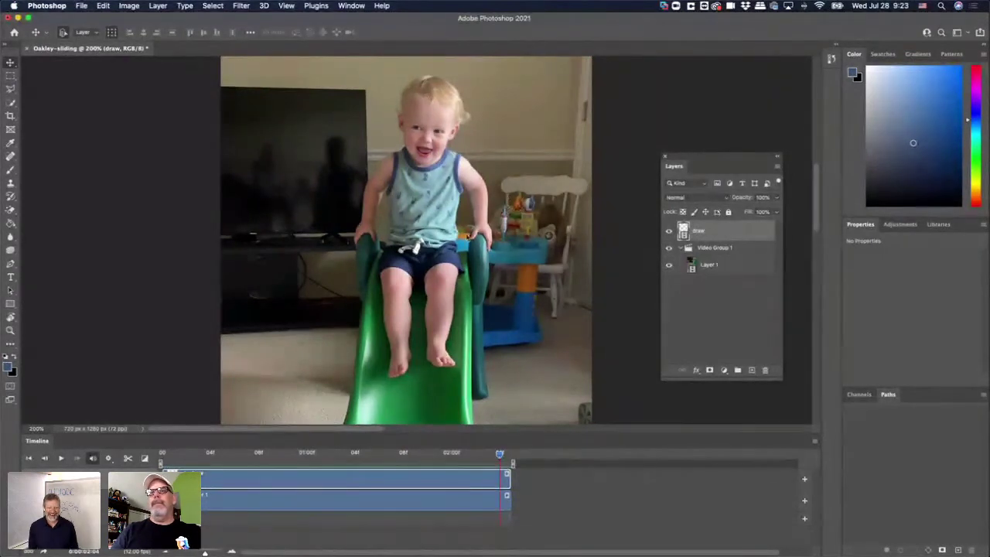
pyautogui.click(174, 454)
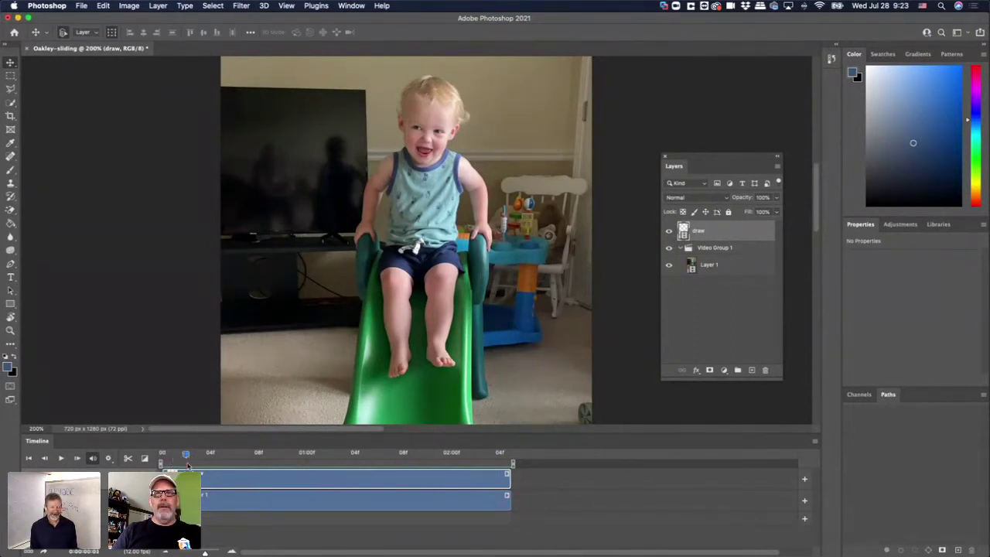
pyautogui.click(161, 455)
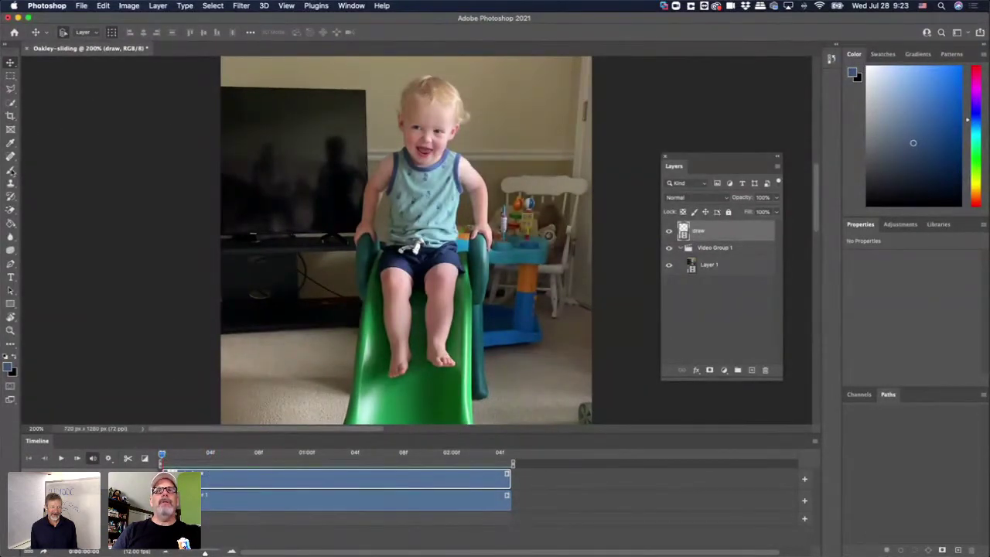
# Activate the Brush tool and check that the KYLE Ultimate Charcoal Pencil preset is set at 12 px.
pyautogui.moveTo(12, 171); pyautogui.dragTo(14, 173)
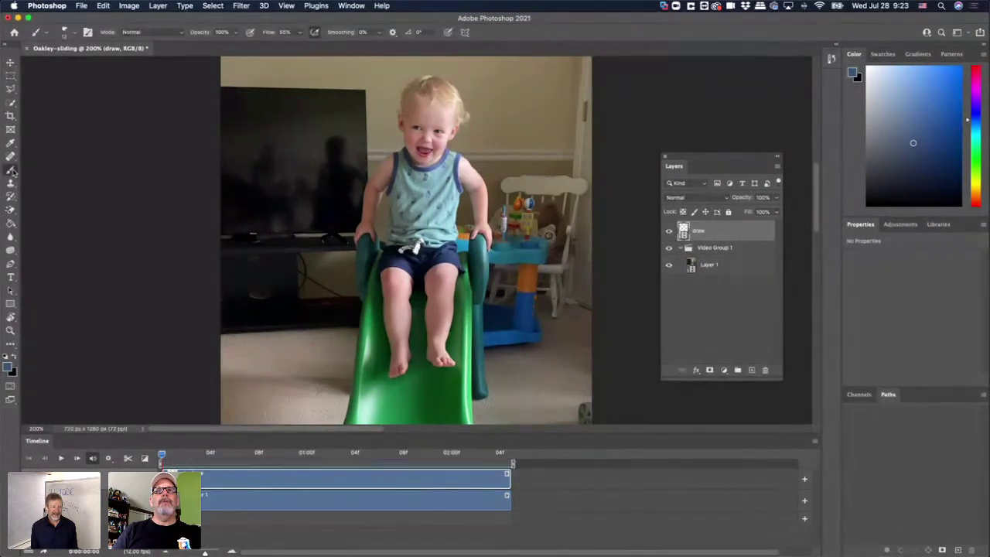
pyautogui.click(75, 34)
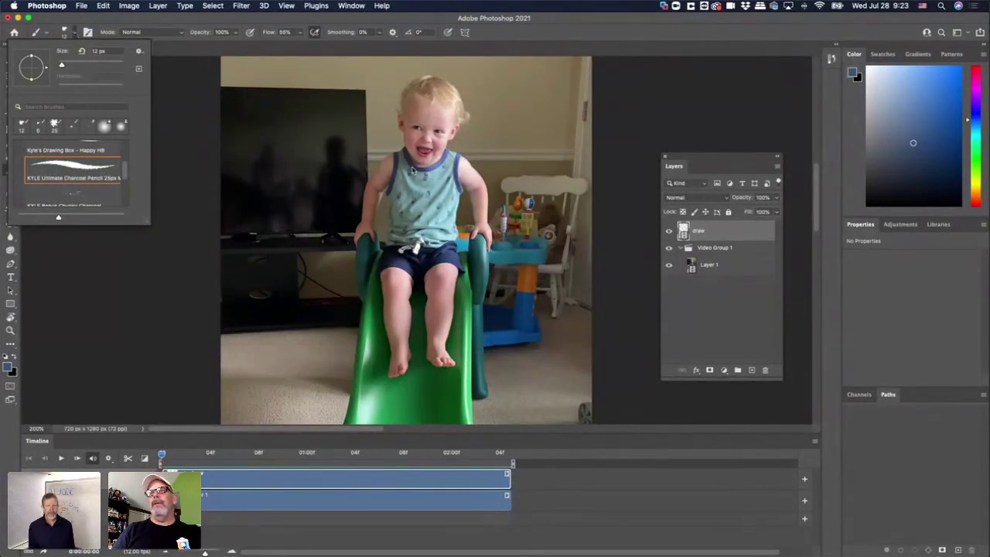
pyautogui.click(446, 187)
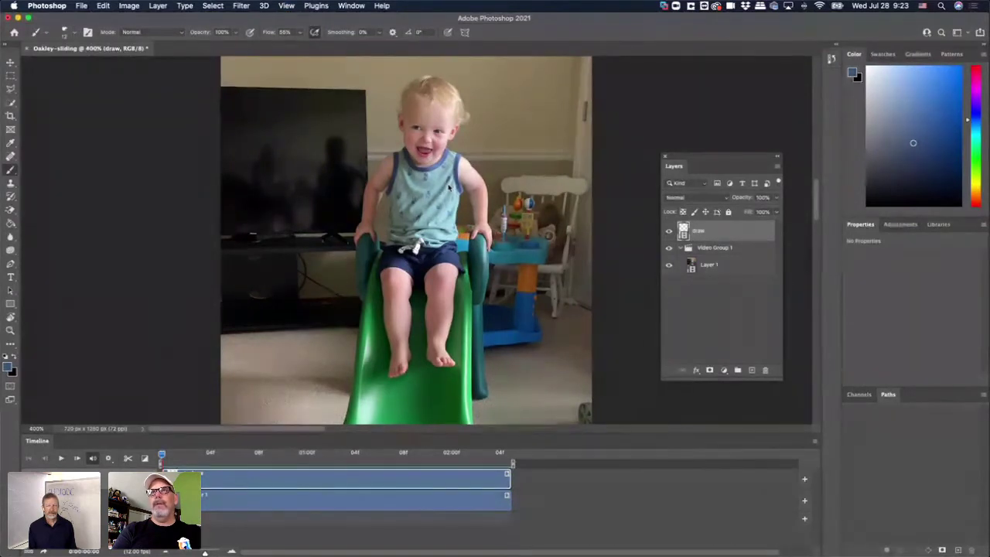
pyautogui.press('super+equal')
pyautogui.press('super+minus')
pyautogui.press('super+minus')
pyautogui.press('super+minus')
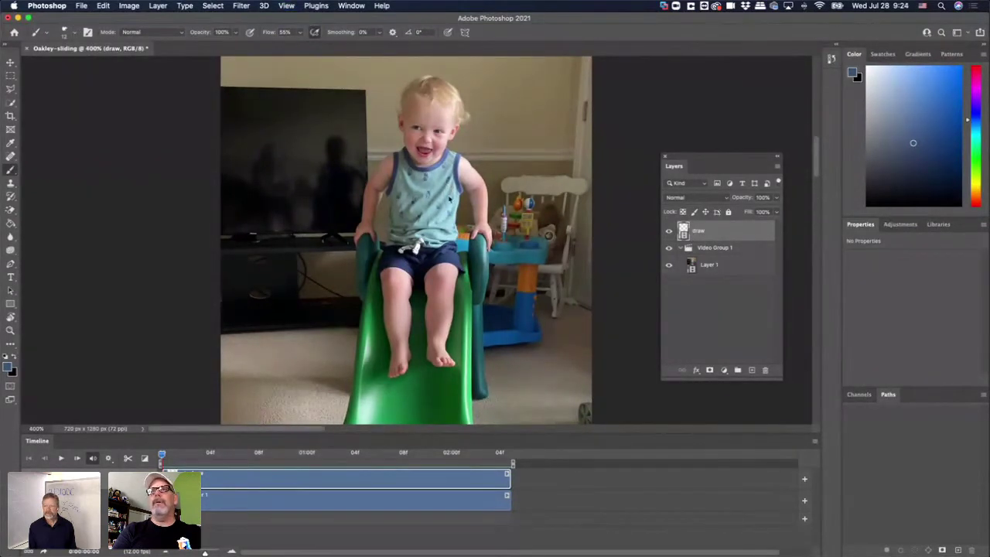
pyautogui.press('super+equal')
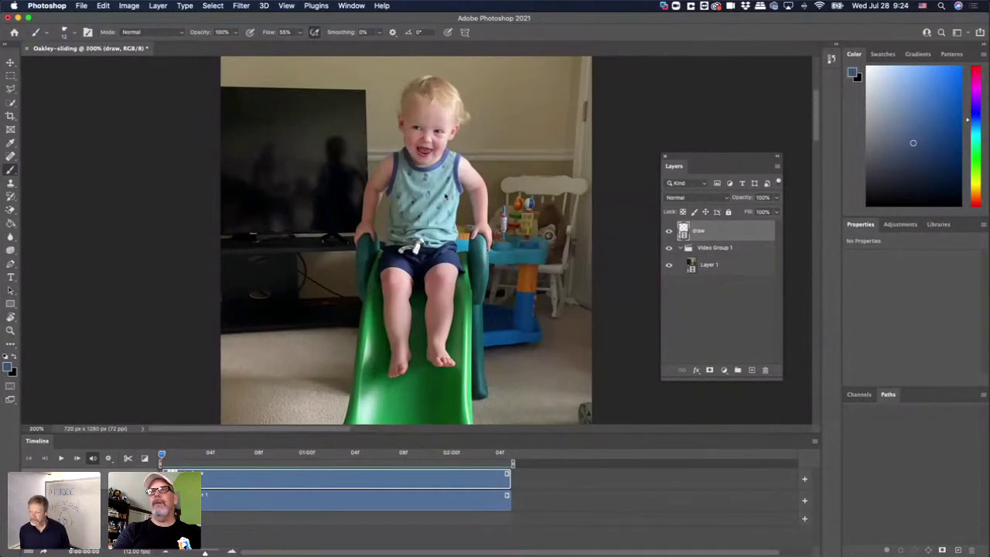
pyautogui.click(288, 6)
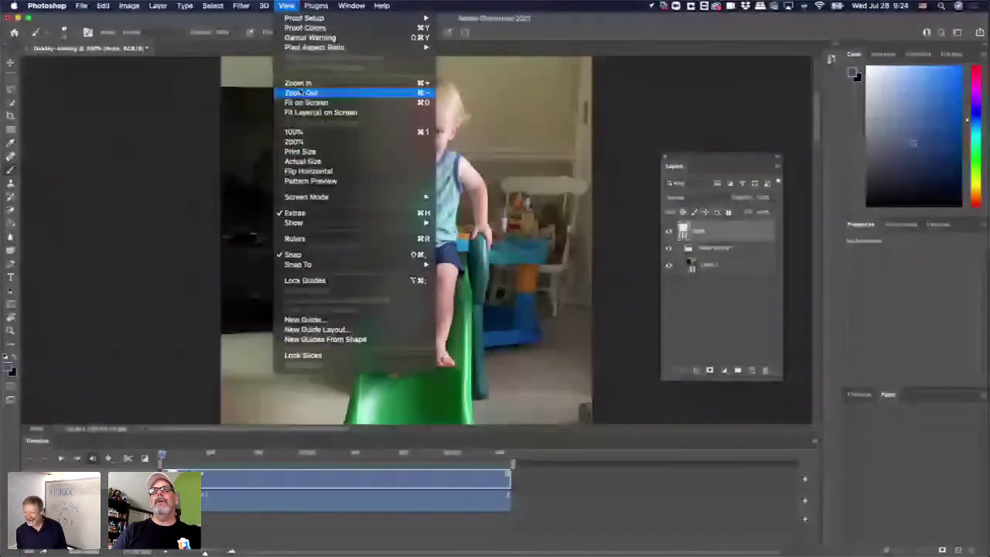
pyautogui.click(288, 6)
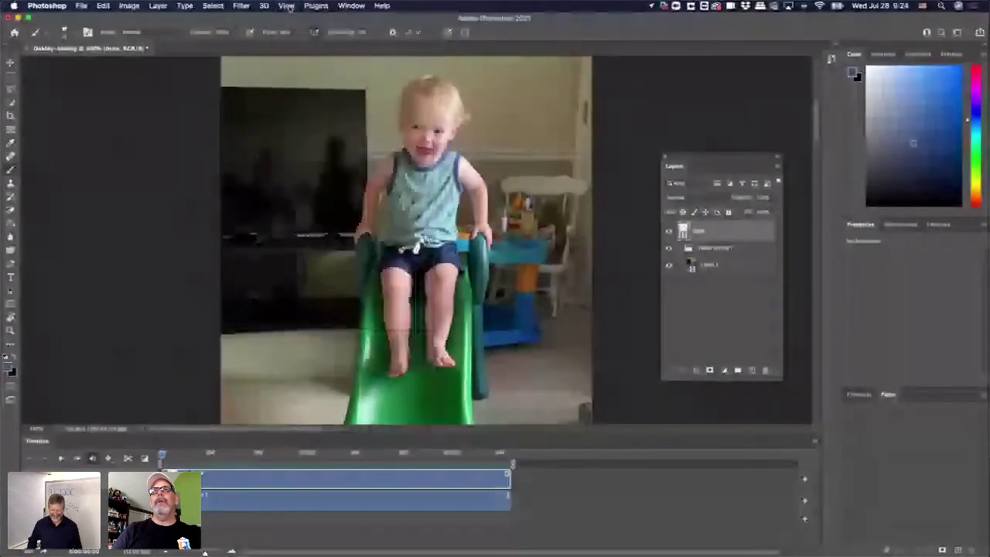
pyautogui.click(288, 7)
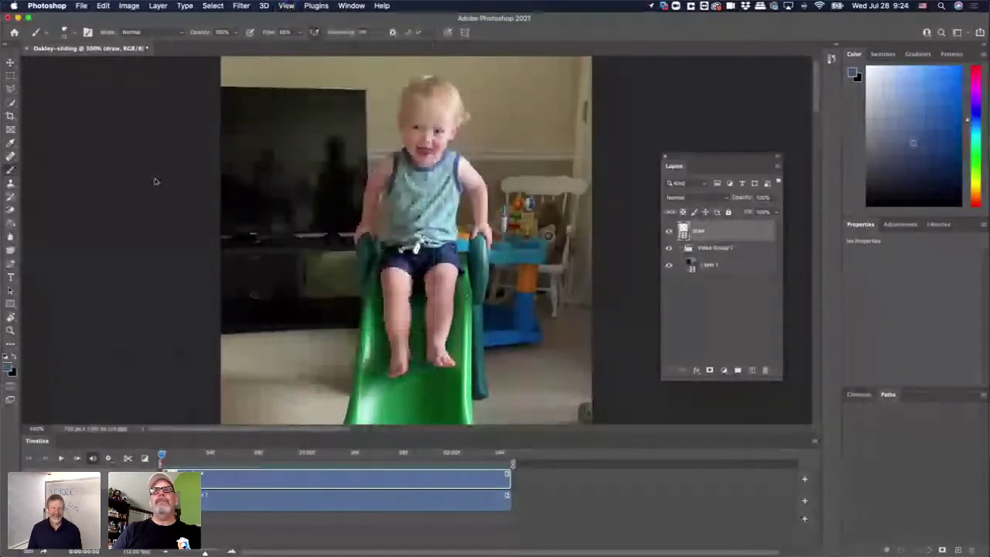
# Save the Oakley-sliding document.
pyautogui.click(81, 6)
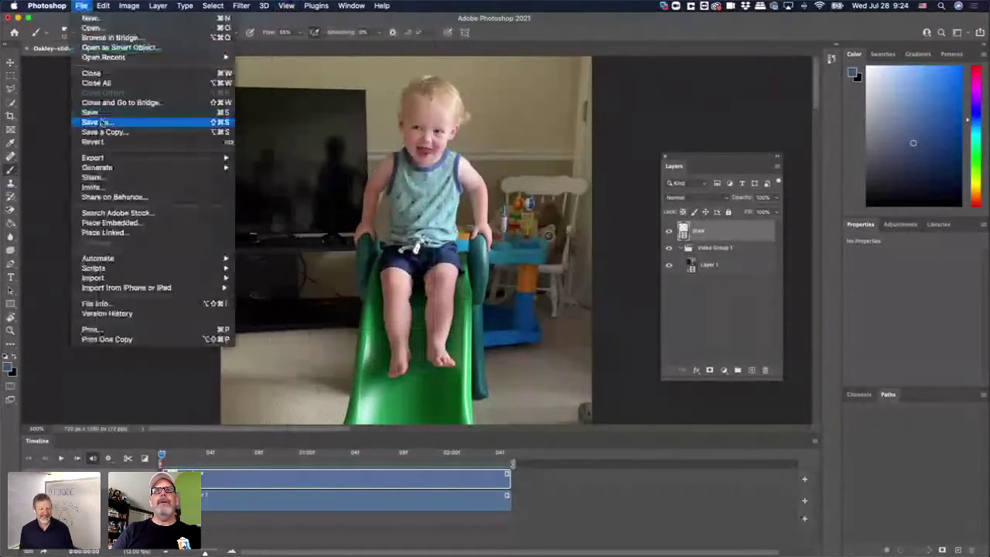
pyautogui.click(132, 112)
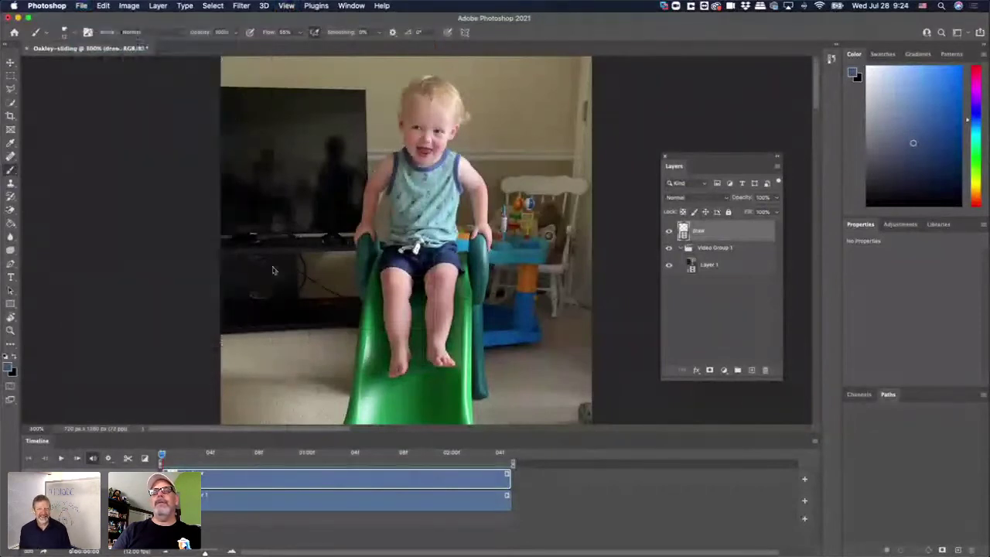
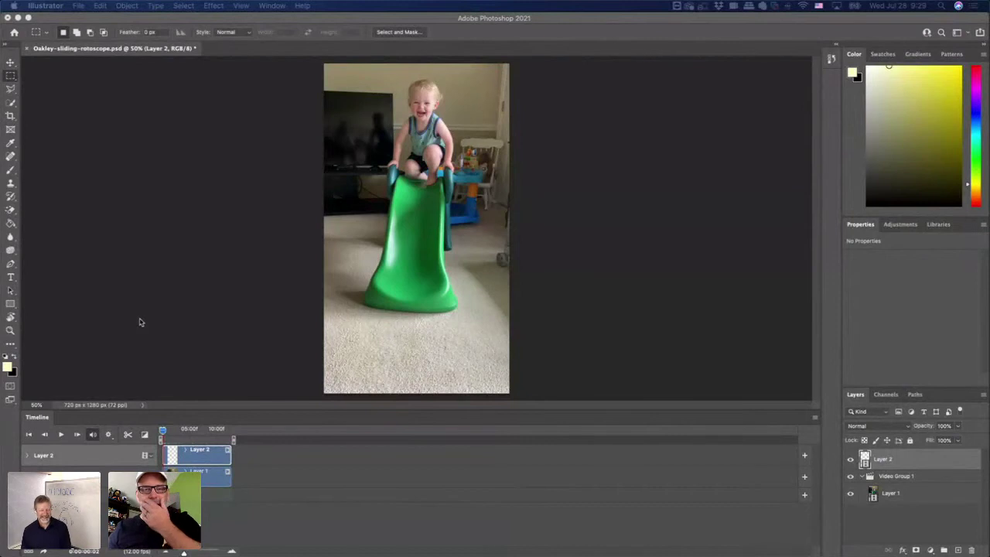
# Switch back to Photoshop, enlarge Oakley-sliding-rotoscope.psd to 66.7% and move the playhead to about 3 seconds, with the child seated on the slide.
pyautogui.click(225, 304)
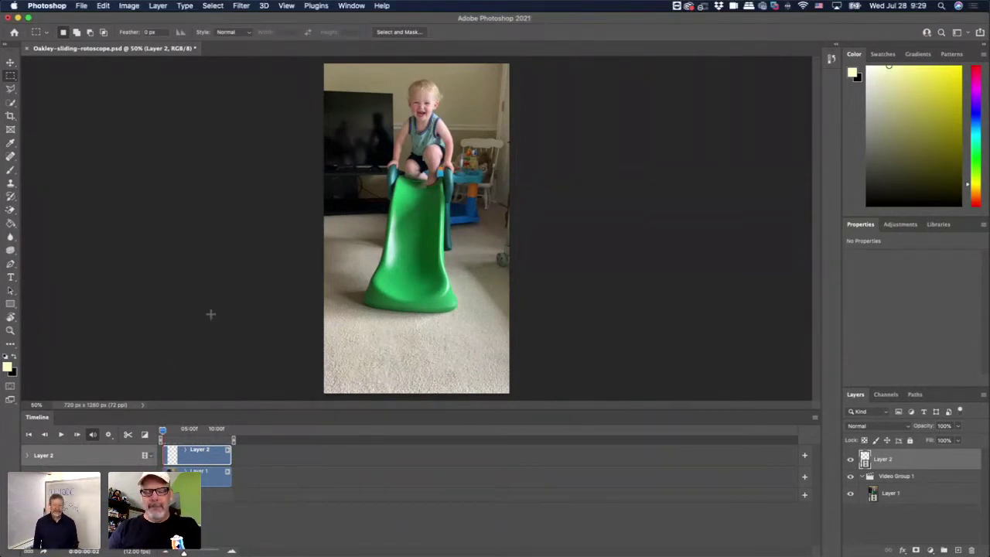
pyautogui.press('super+equal')
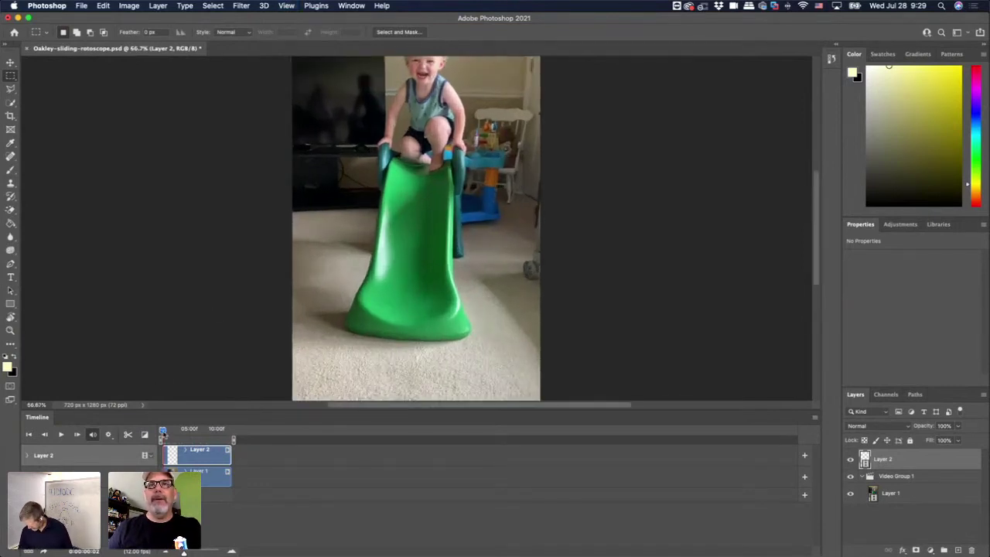
pyautogui.moveTo(163, 432); pyautogui.dragTo(179, 430)
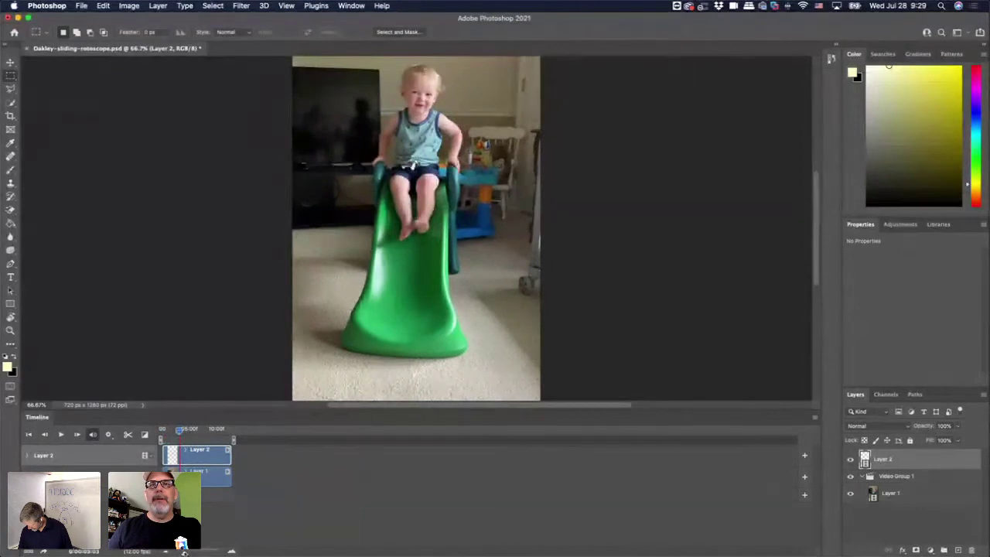
# Magnify the timeline, move the playhead to 05:00f, trim the starts of Layer 2 and Layer 1 there, and have both clips begin at zero.
pyautogui.moveTo(183, 547); pyautogui.dragTo(194, 552)
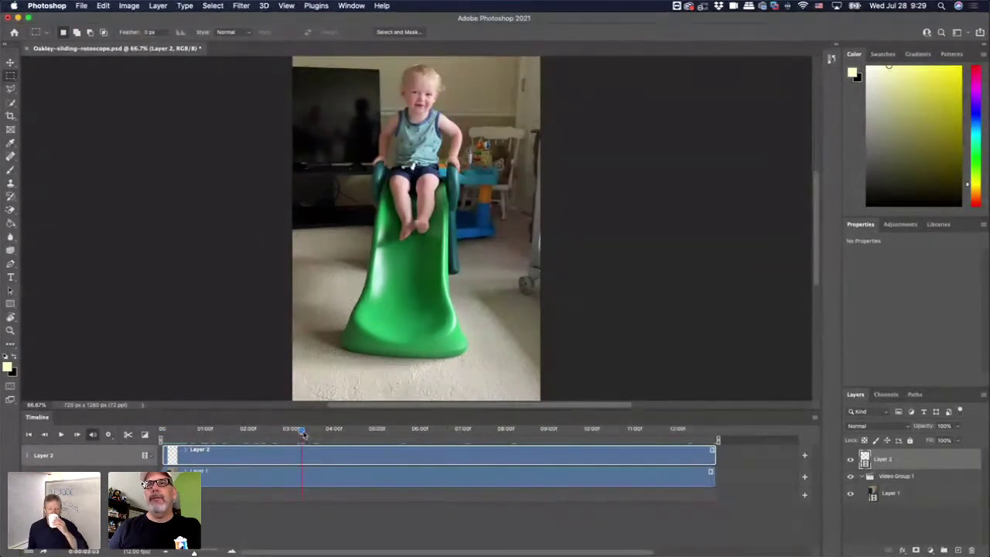
pyautogui.moveTo(304, 431); pyautogui.dragTo(377, 436)
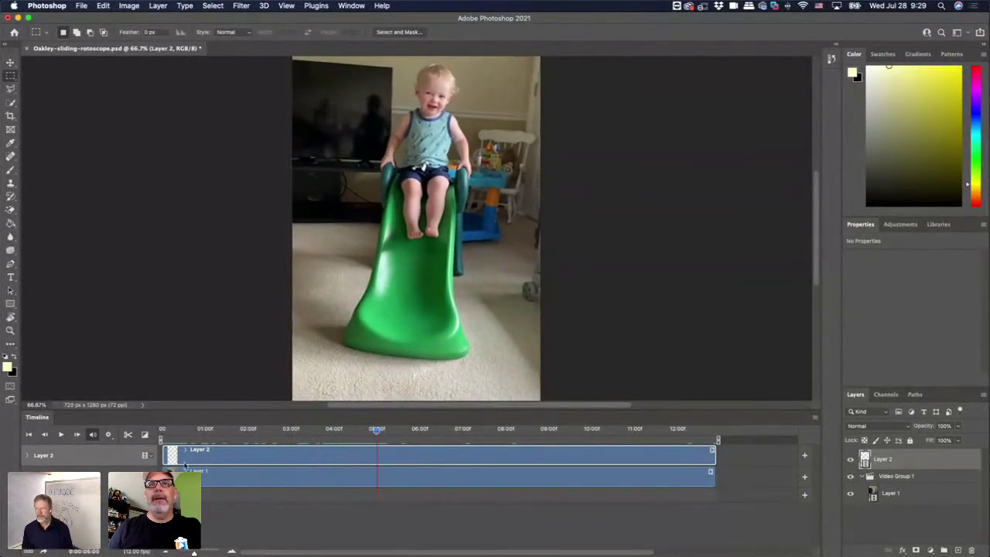
pyautogui.moveTo(165, 457); pyautogui.dragTo(378, 465)
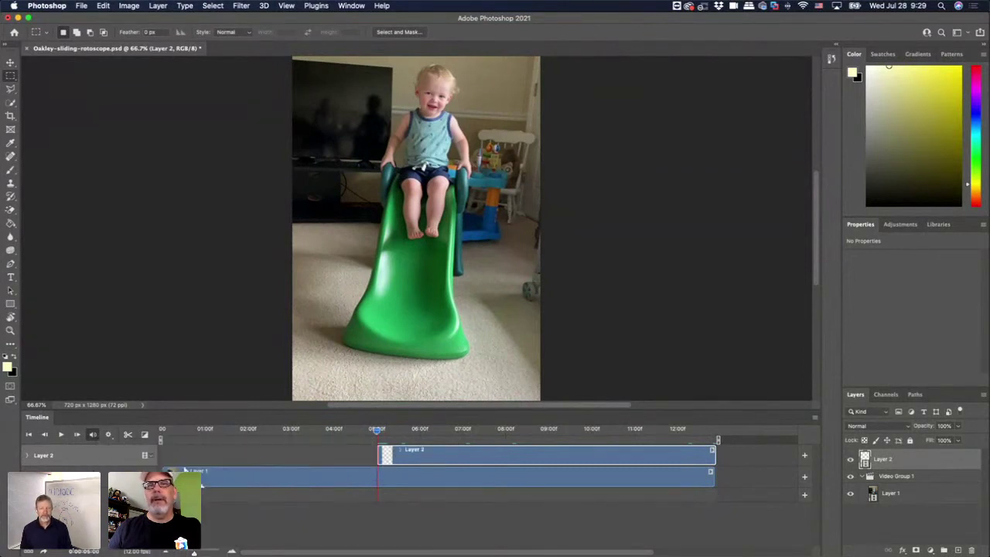
pyautogui.moveTo(166, 473); pyautogui.dragTo(386, 485)
pyautogui.moveTo(451, 456); pyautogui.dragTo(233, 453)
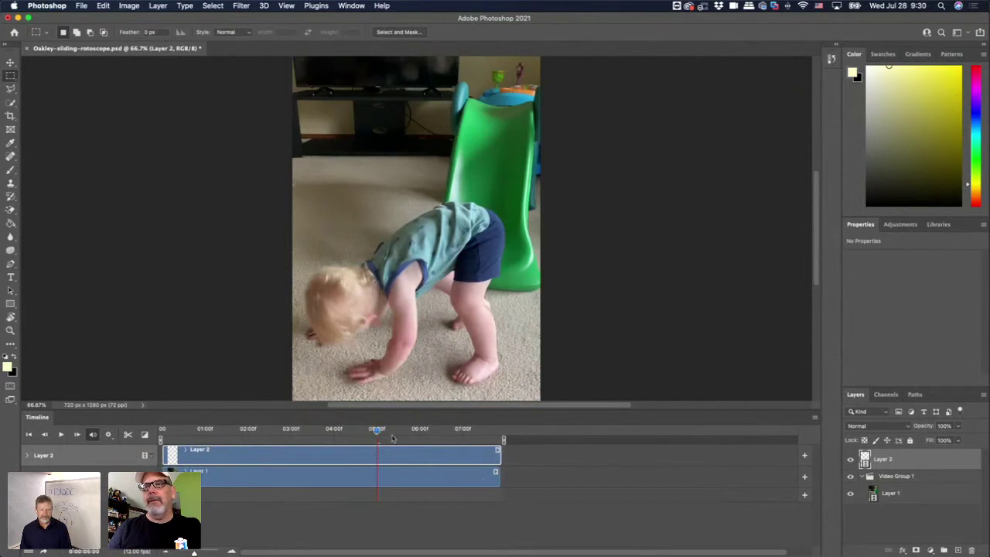
# Trim the ends of Layer 2 and Layer 1 to the 05:00f mark.
pyautogui.moveTo(499, 459); pyautogui.dragTo(379, 458)
pyautogui.click(497, 482)
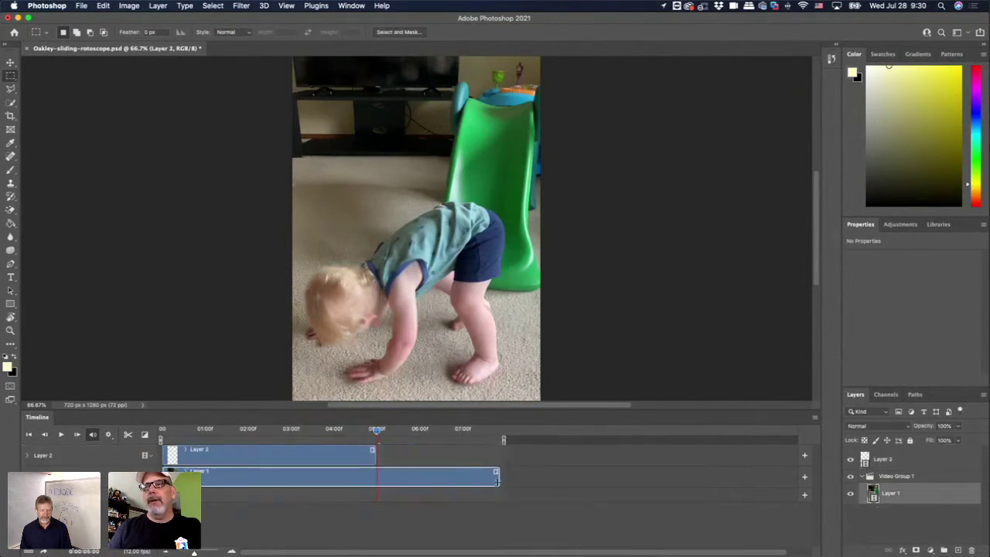
pyautogui.moveTo(497, 481); pyautogui.dragTo(378, 481)
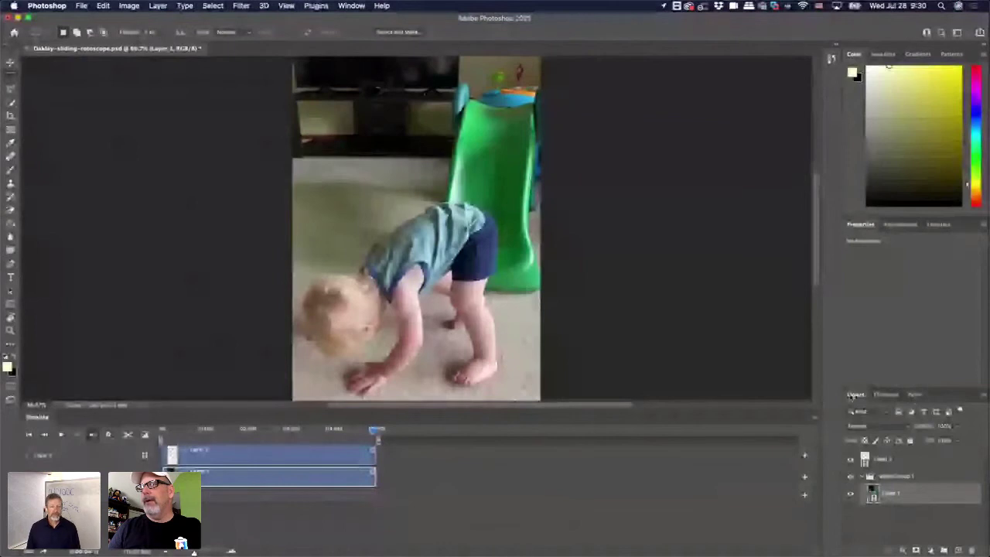
# Float the Layers panel beside the picture, make Layer 2 active and lengthen the panel to show all layers.
pyautogui.moveTo(855, 396); pyautogui.dragTo(596, 138)
pyautogui.click(638, 203)
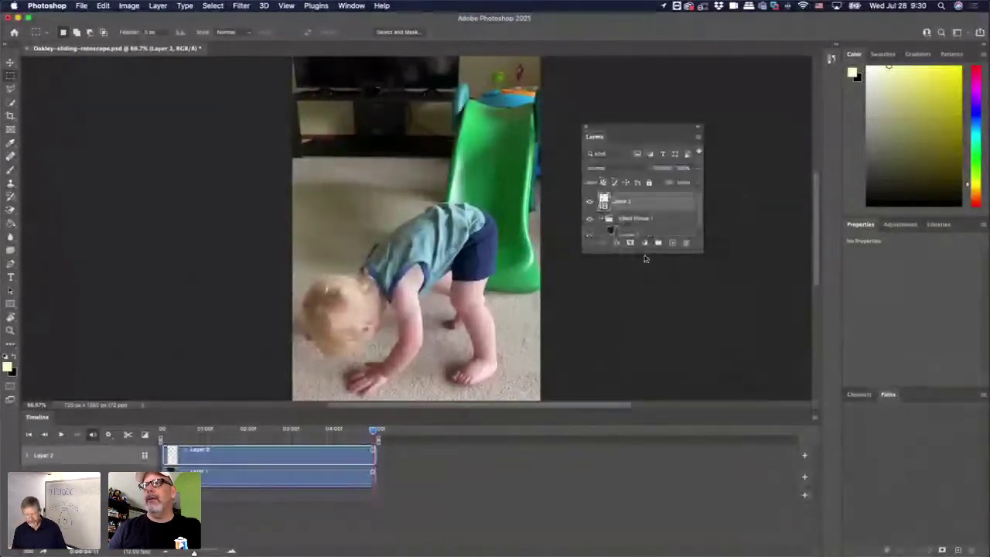
pyautogui.moveTo(644, 255); pyautogui.dragTo(643, 341)
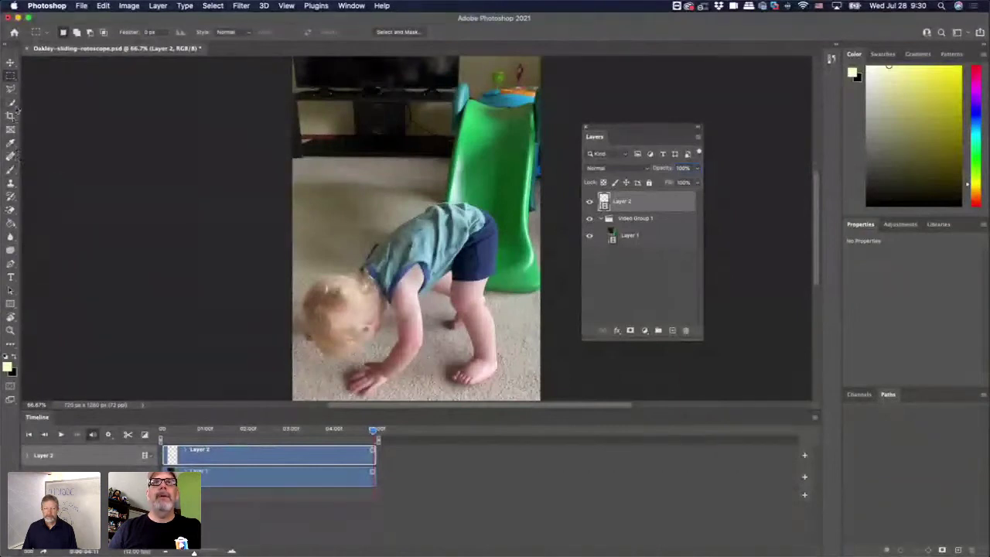
# Choose the KYLE Ultimate Charcoal Pencil 25px brush from Dry Media Brushes, try a short stroke on the carpet and undo it.
pyautogui.click(11, 169)
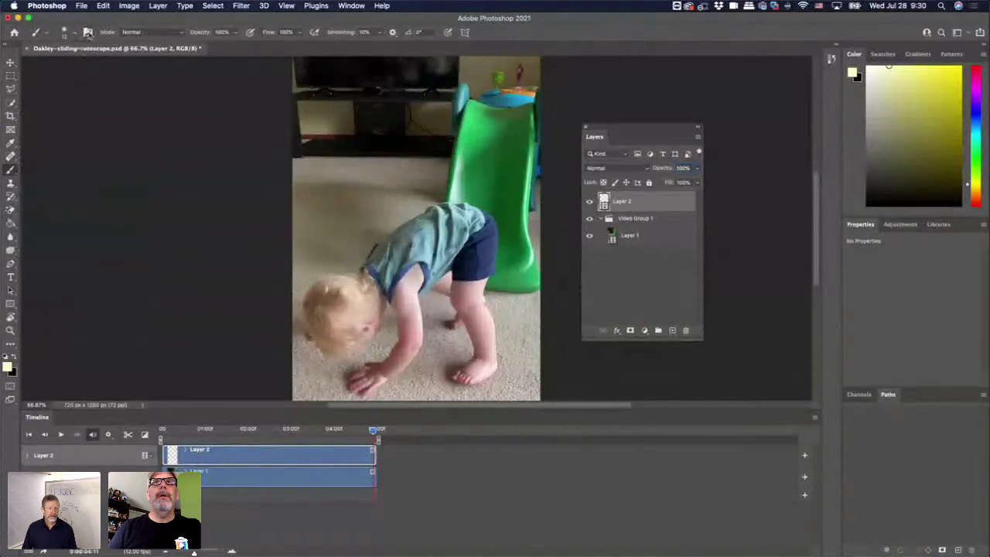
pyautogui.click(75, 35)
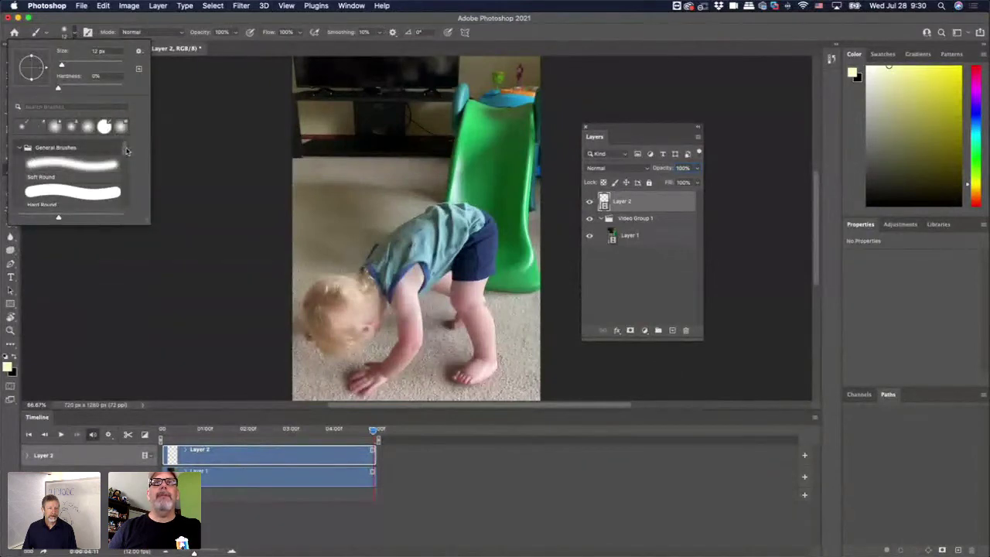
pyautogui.moveTo(127, 151); pyautogui.dragTo(117, 213)
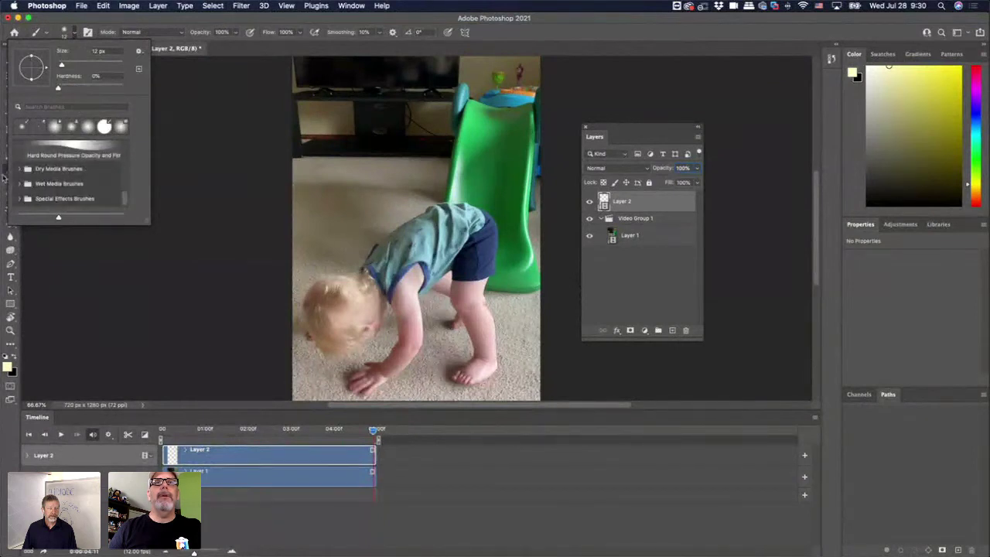
pyautogui.click(18, 169)
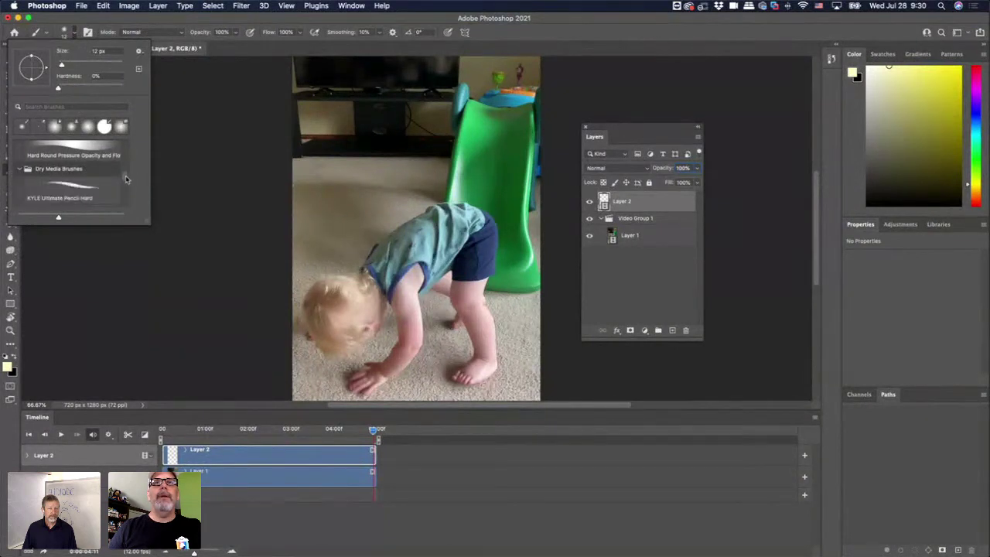
pyautogui.moveTo(126, 179); pyautogui.dragTo(125, 189)
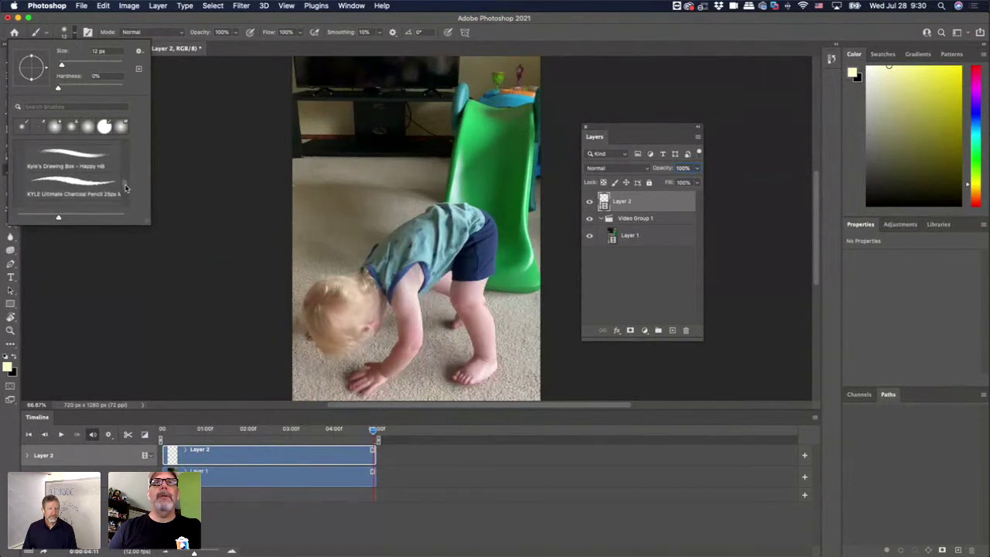
pyautogui.click(75, 184)
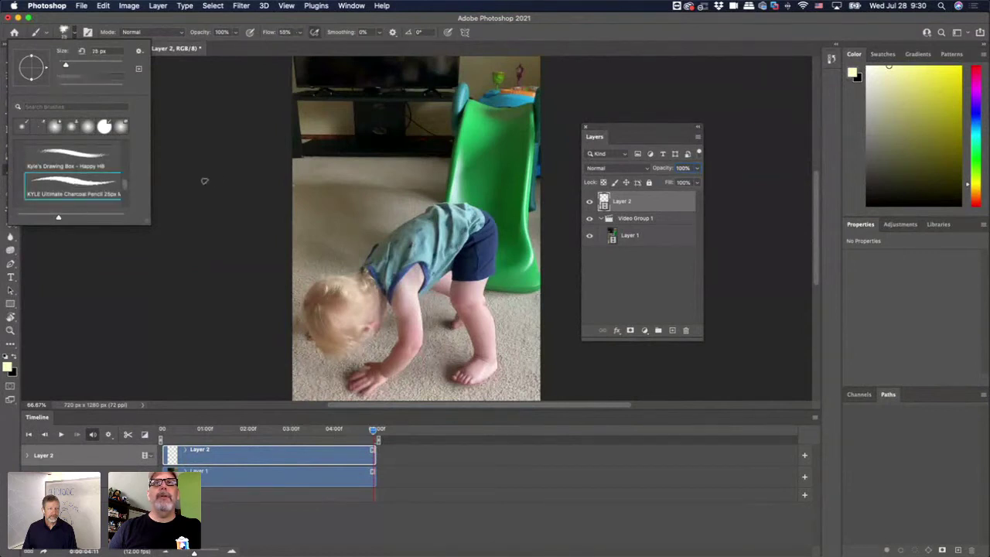
pyautogui.moveTo(331, 206)
pyautogui.mouseDown()
pyautogui.moveTo(327, 238)
pyautogui.moveTo(348, 234)
pyautogui.mouseUp()
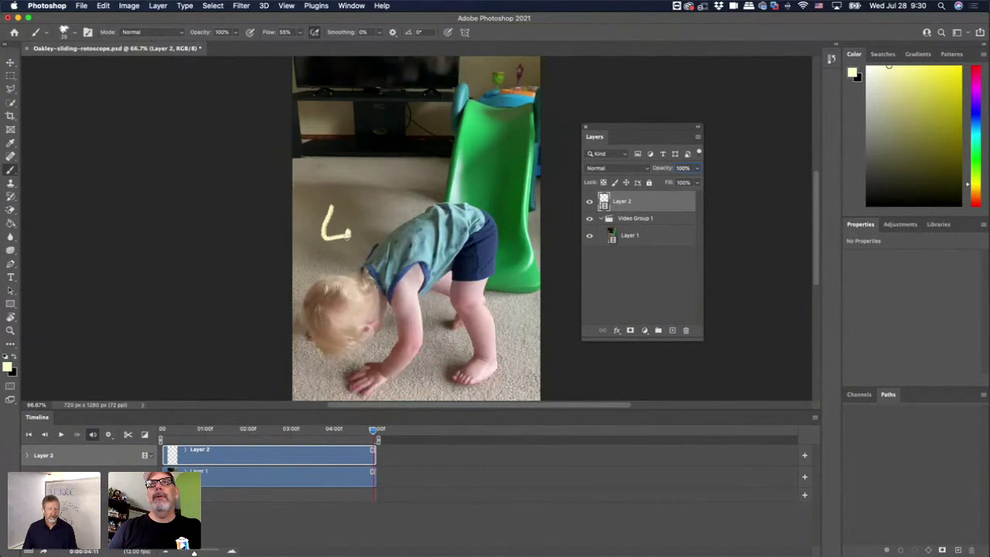
pyautogui.press('super+z')
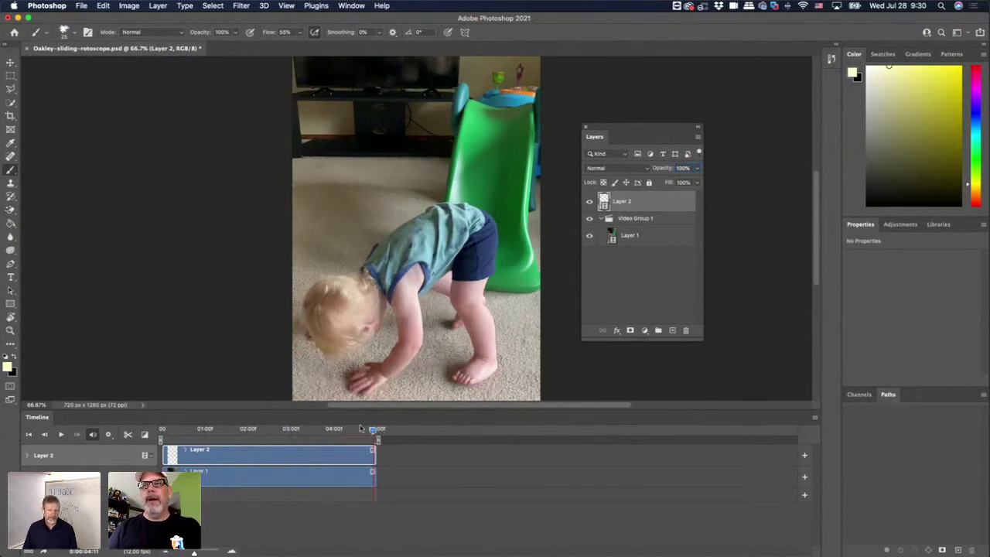
# Return the playhead to the first frame, magnify the child's head to 200% and set the brush size to 12 px.
pyautogui.moveTo(360, 429); pyautogui.dragTo(154, 408)
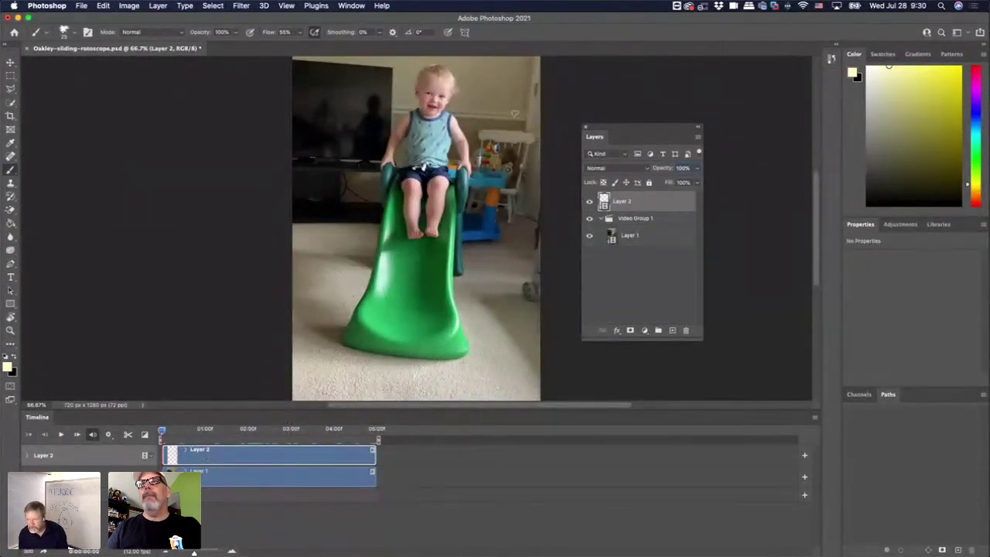
pyautogui.press('super+equal')
pyautogui.press('super+equal')
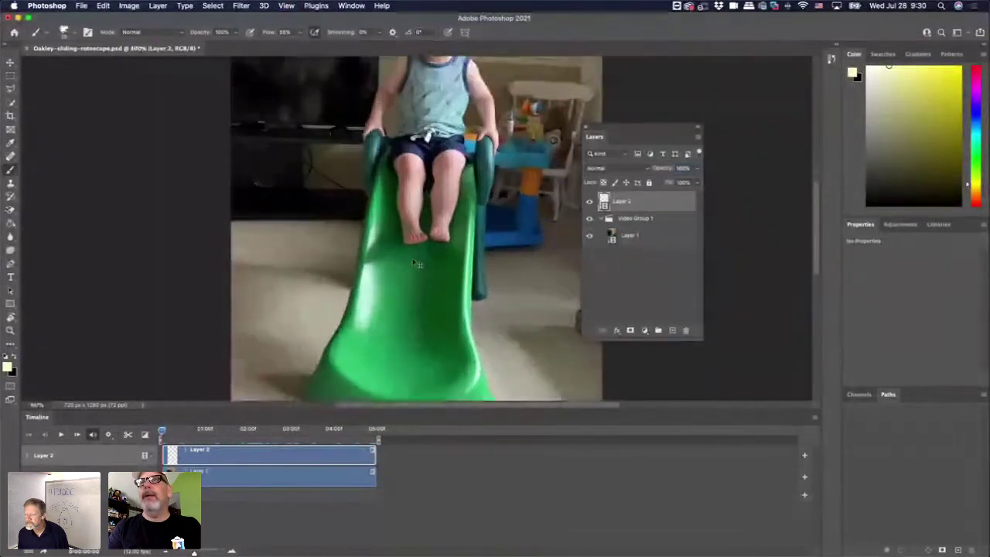
pyautogui.scroll(5, 410, 248)
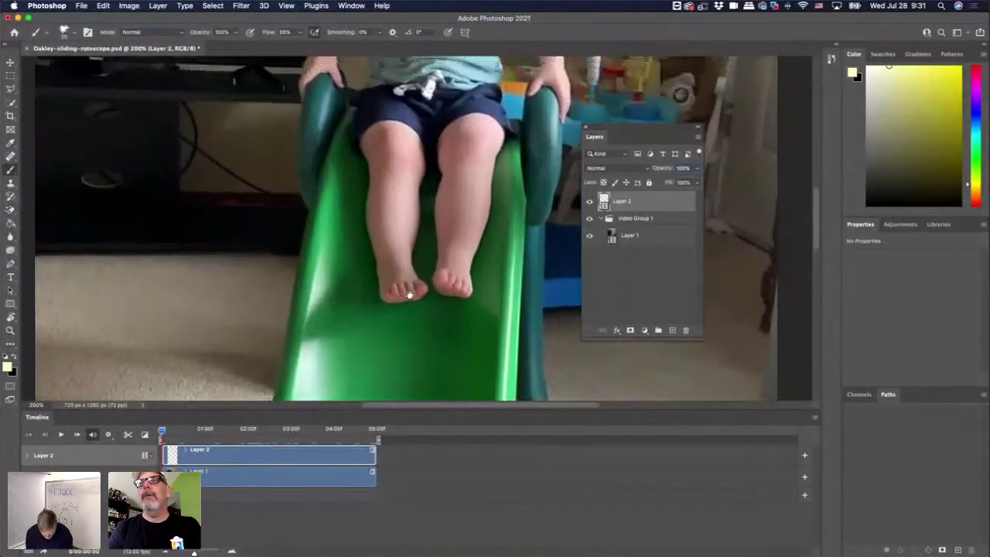
pyautogui.scroll(8, 448, 209)
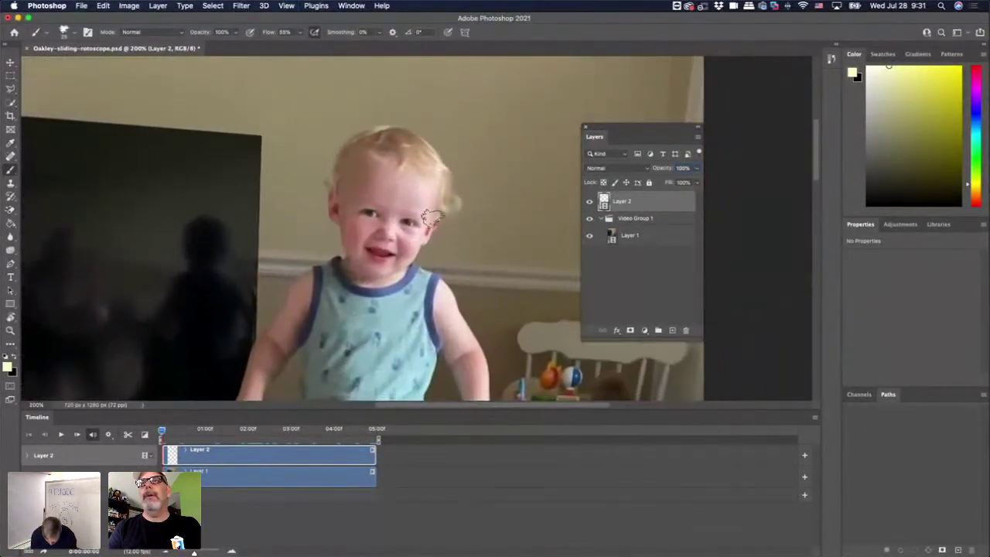
pyautogui.click(75, 32)
pyautogui.moveTo(66, 68); pyautogui.dragTo(63, 67)
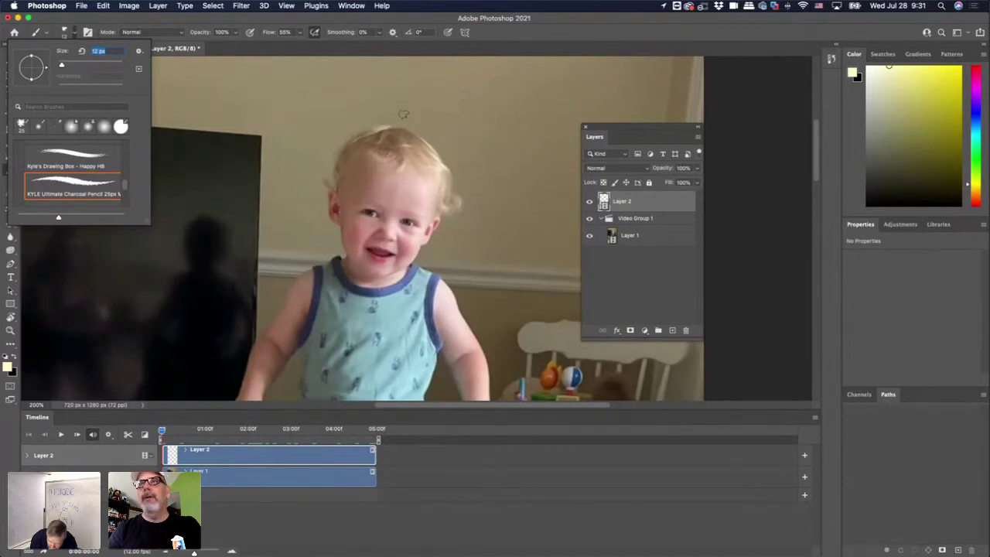
pyautogui.press('Return')
# Trace the hair on the picture's right side of the head, both ears, the jaw and the small curl above the left-hand ear.
pyautogui.moveTo(408, 130); pyautogui.dragTo(448, 166)
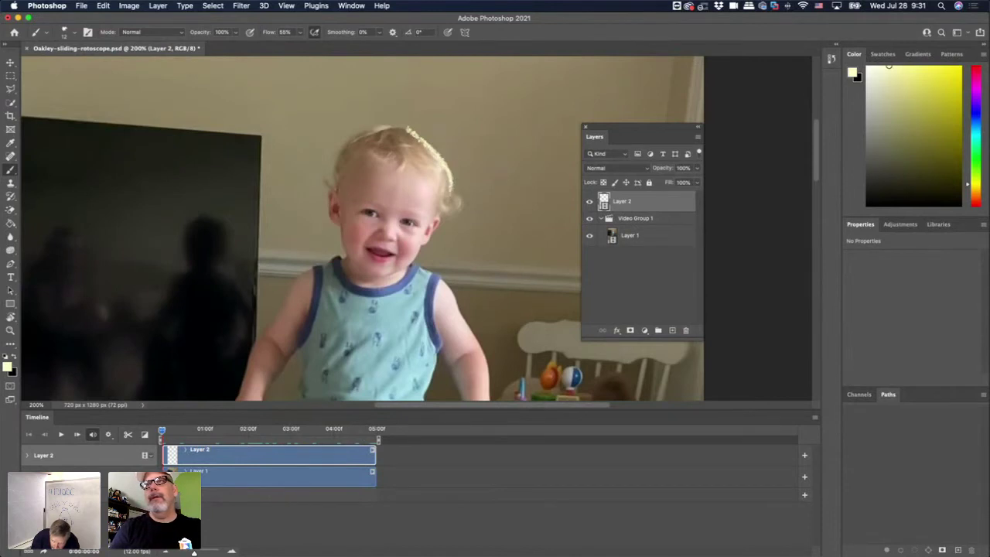
pyautogui.moveTo(442, 191)
pyautogui.mouseDown()
pyautogui.moveTo(412, 259)
pyautogui.moveTo(417, 272)
pyautogui.moveTo(413, 260)
pyautogui.moveTo(376, 276)
pyautogui.moveTo(347, 246)
pyautogui.mouseUp()
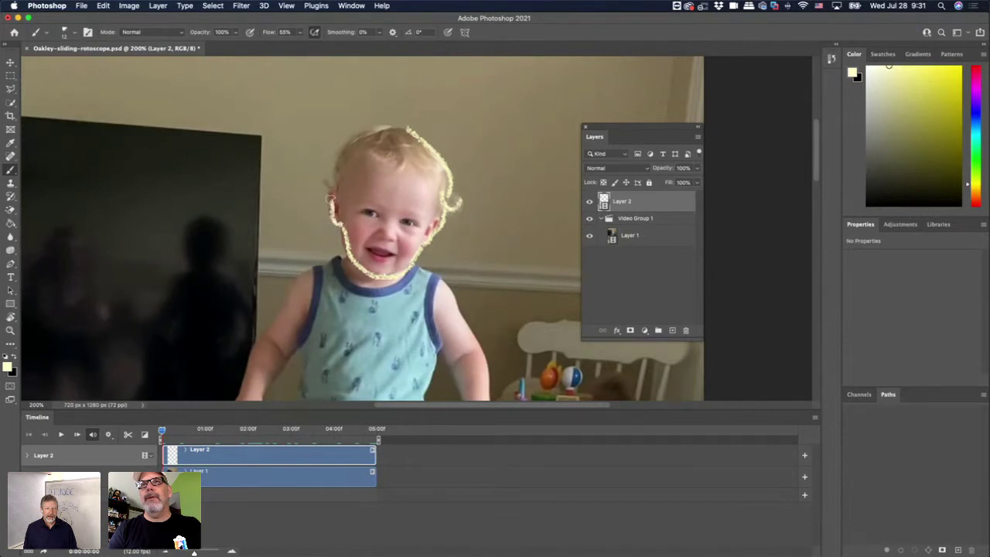
pyautogui.moveTo(336, 187); pyautogui.dragTo(325, 181)
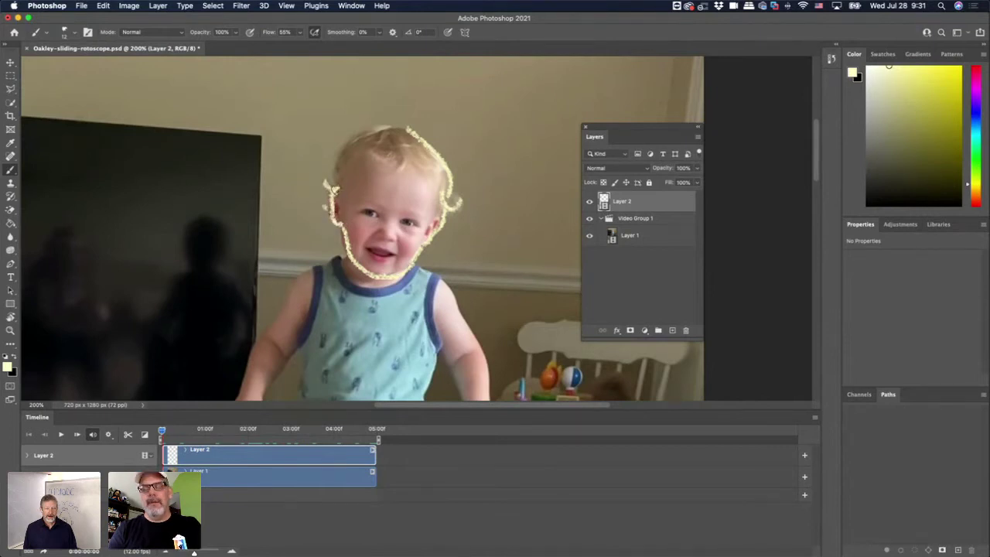
# Magnify the head to 300%, play the clip briefly, return to the first frame and reactivate the Brush tool.
pyautogui.press('z')
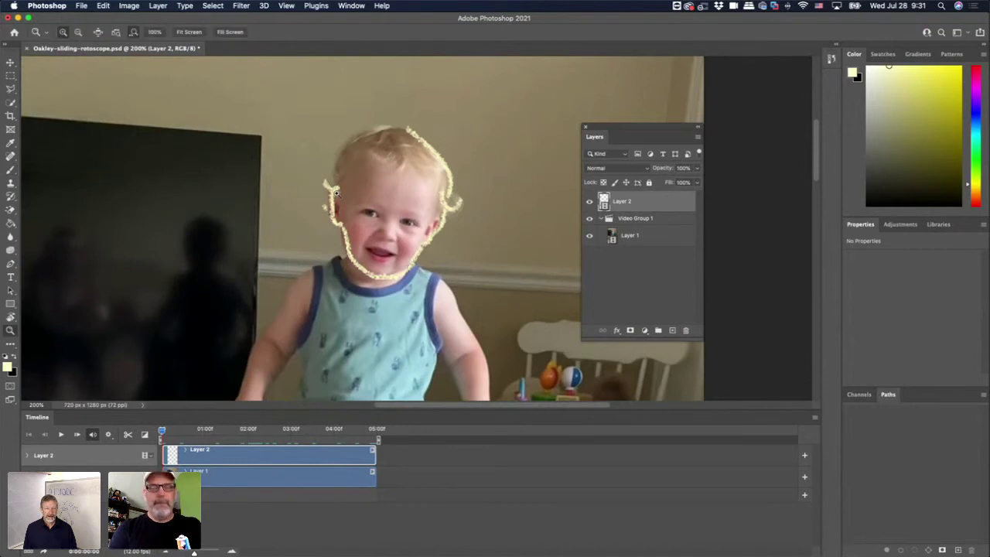
pyautogui.click(321, 130)
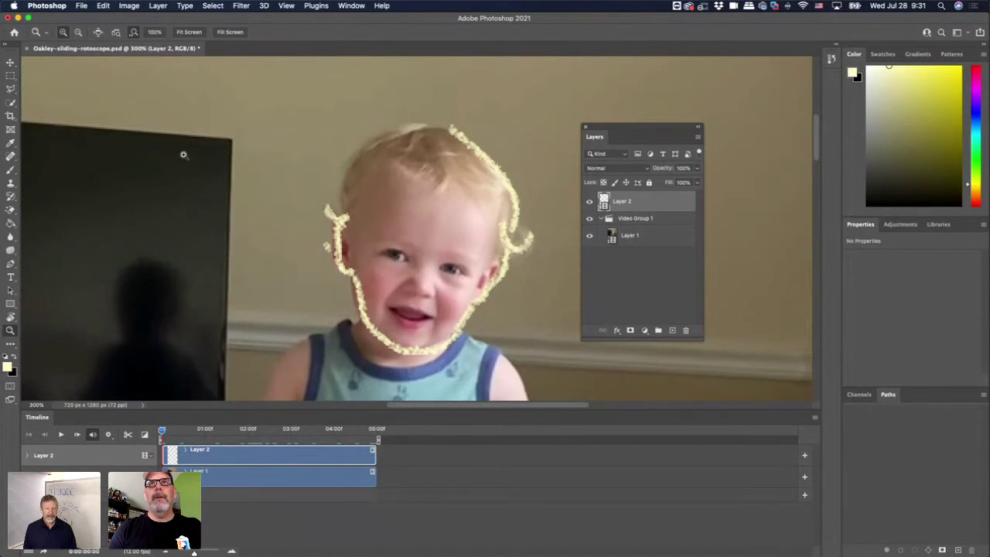
pyautogui.press('space')
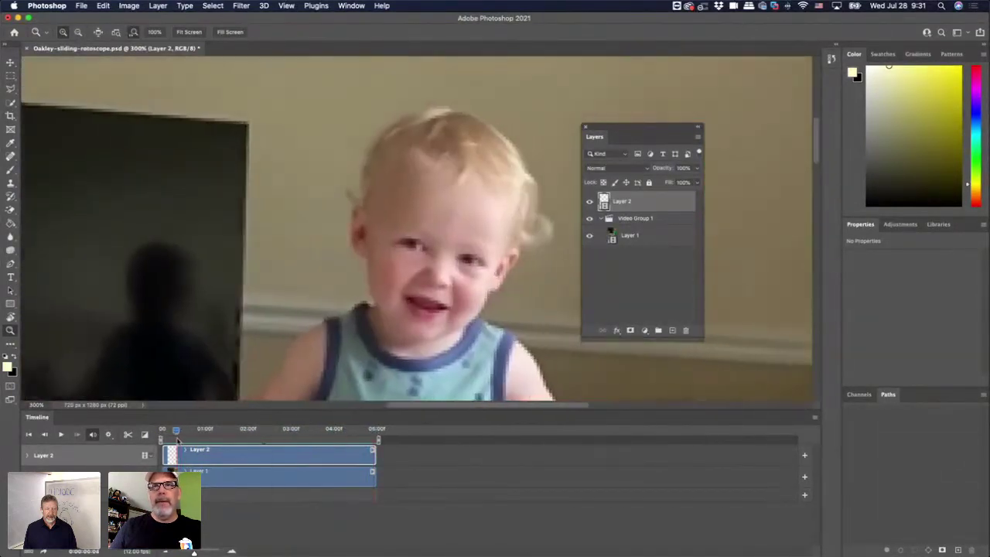
pyautogui.click(162, 433)
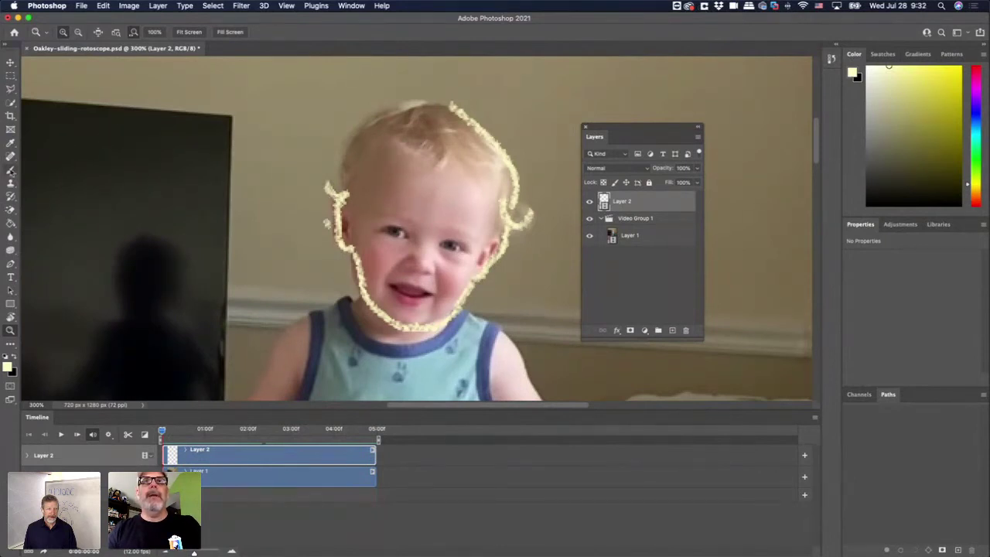
pyautogui.click(10, 169)
pyautogui.moveTo(347, 181); pyautogui.dragTo(358, 141)
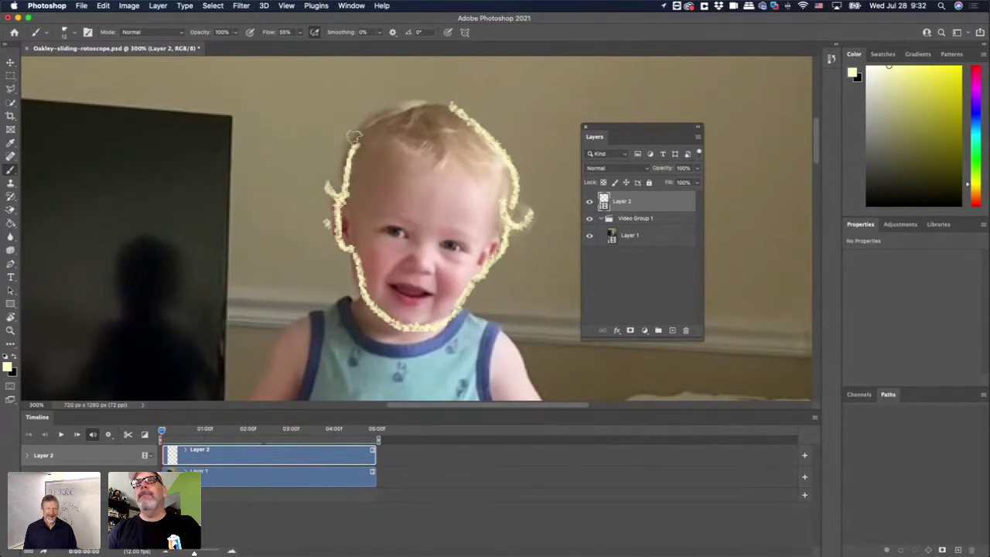
pyautogui.moveTo(353, 139)
pyautogui.mouseDown()
pyautogui.moveTo(419, 94)
pyautogui.moveTo(445, 96)
pyautogui.mouseUp()
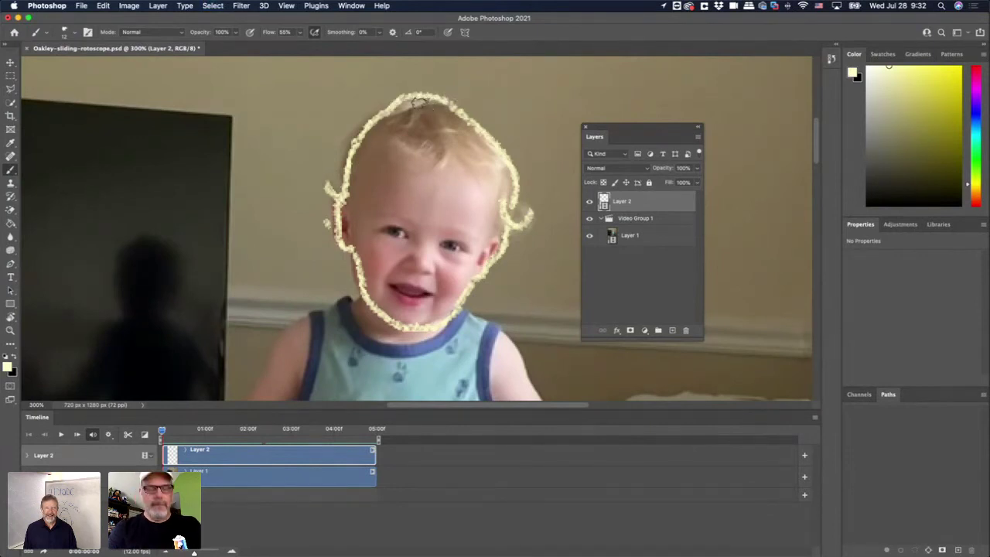
pyautogui.press('super+z')
pyautogui.press('super+z')
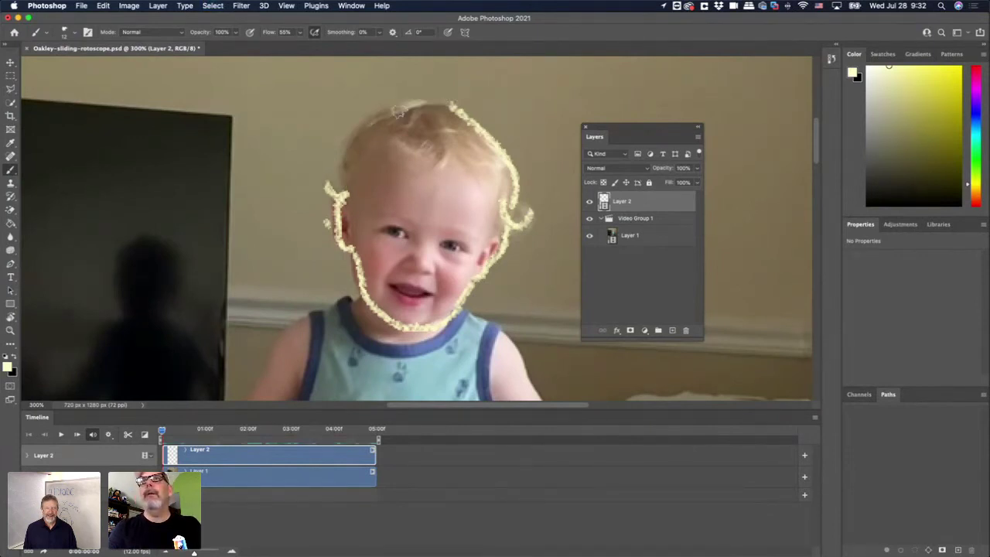
# Close the head outline over the hair and draw the eyes, nose and smiling mouth on the first frame.
pyautogui.moveTo(340, 186)
pyautogui.mouseDown()
pyautogui.moveTo(359, 126)
pyautogui.moveTo(411, 104)
pyautogui.moveTo(454, 107)
pyautogui.mouseUp()
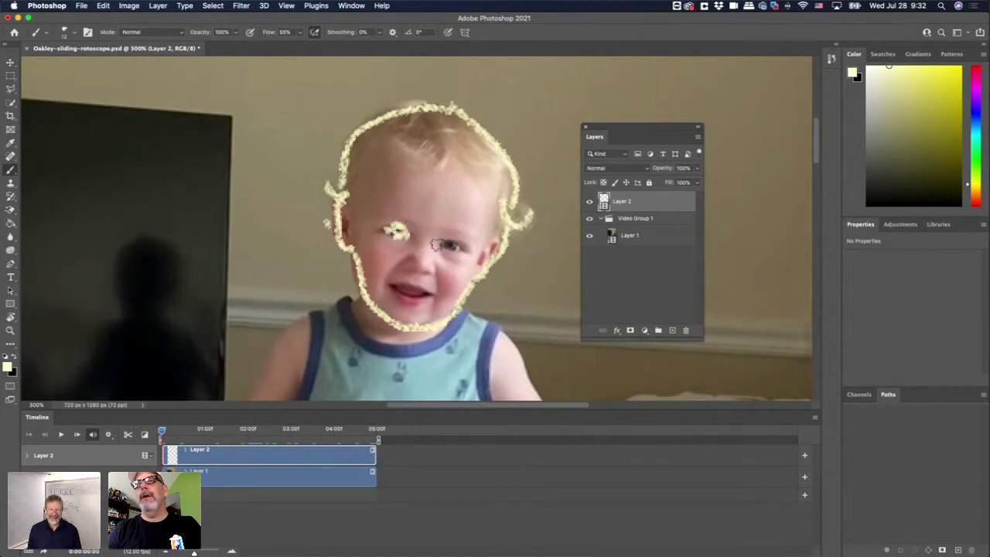
pyautogui.moveTo(439, 245)
pyautogui.mouseDown()
pyautogui.moveTo(459, 249)
pyautogui.moveTo(407, 265)
pyautogui.moveTo(421, 265)
pyautogui.mouseUp()
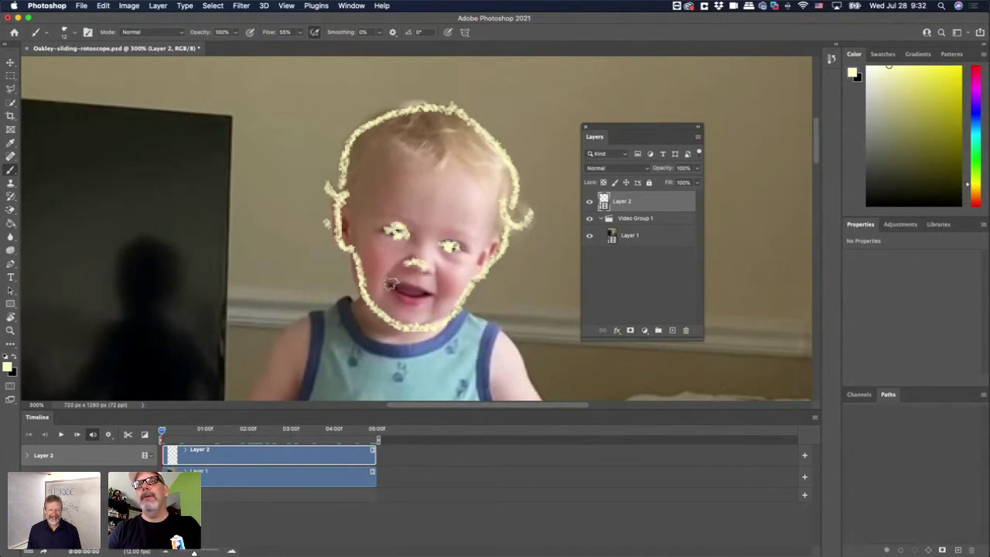
pyautogui.moveTo(392, 284)
pyautogui.mouseDown()
pyautogui.moveTo(414, 298)
pyautogui.moveTo(427, 293)
pyautogui.mouseUp()
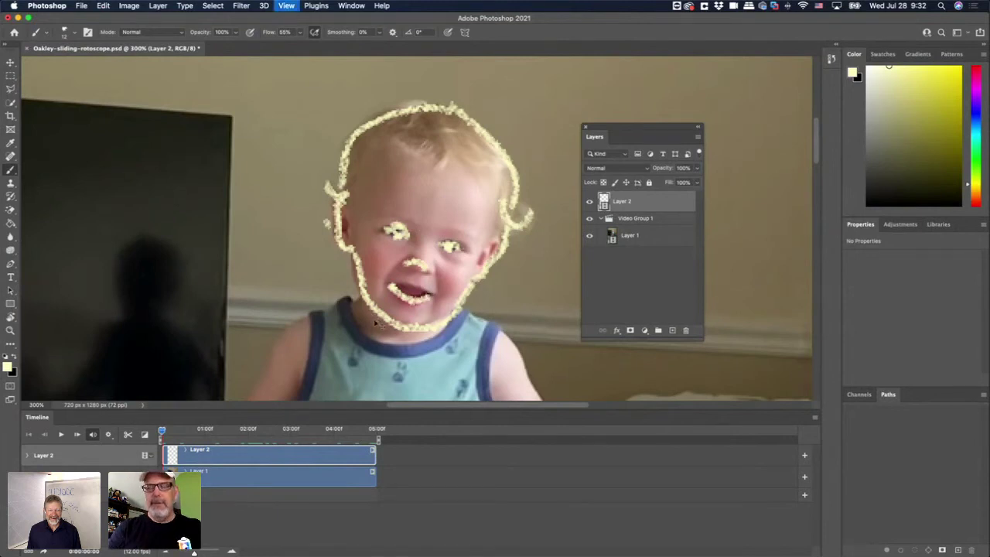
pyautogui.press('super+minus')
pyautogui.press('super+minus')
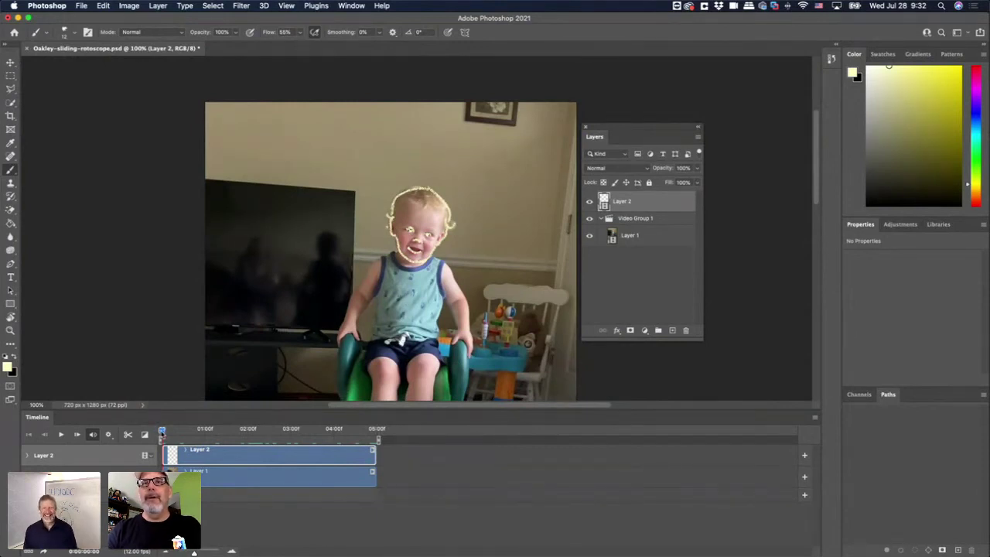
# Advance to the clip's second frame and set the onion skins to 2 frames before and 2 frames after.
pyautogui.moveTo(161, 434); pyautogui.dragTo(165, 436)
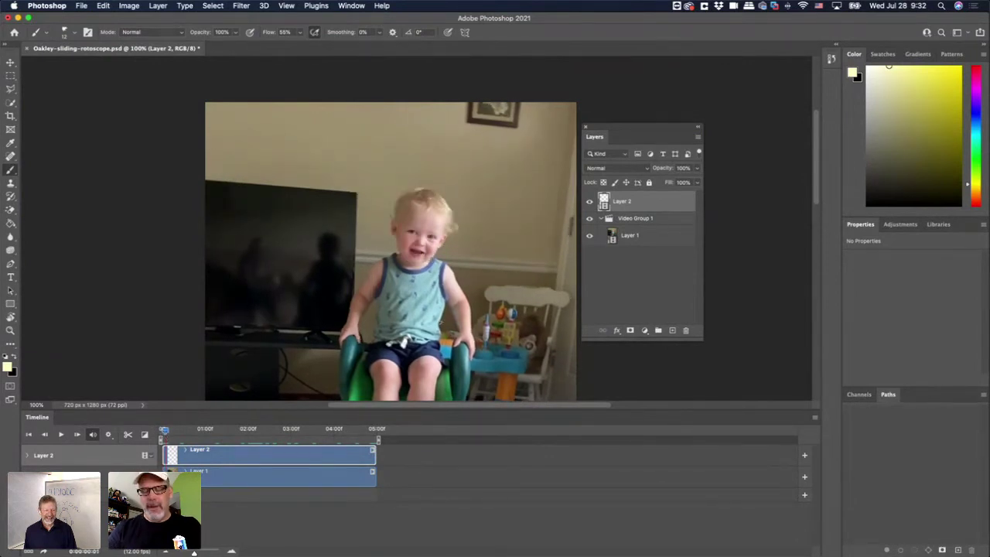
pyautogui.press('super+equal')
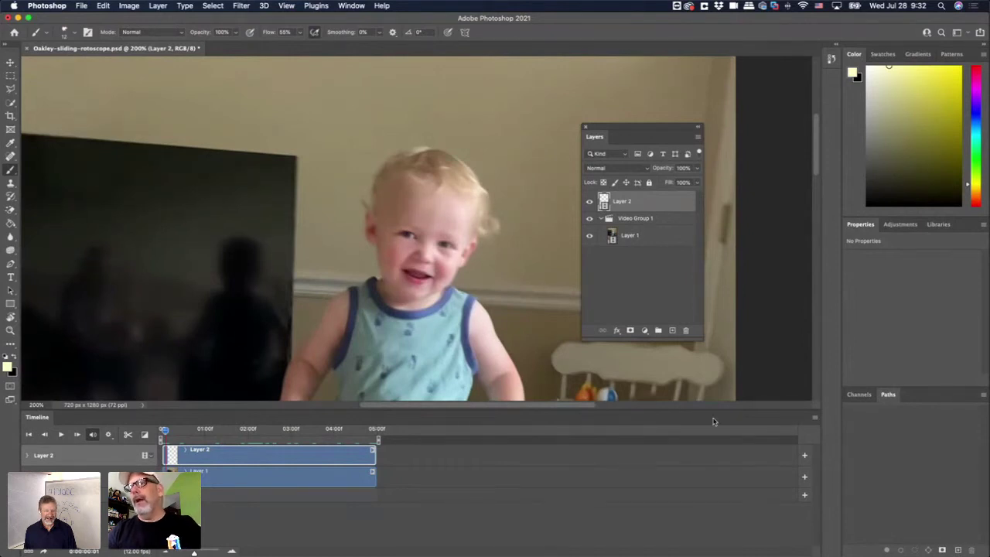
pyautogui.click(815, 419)
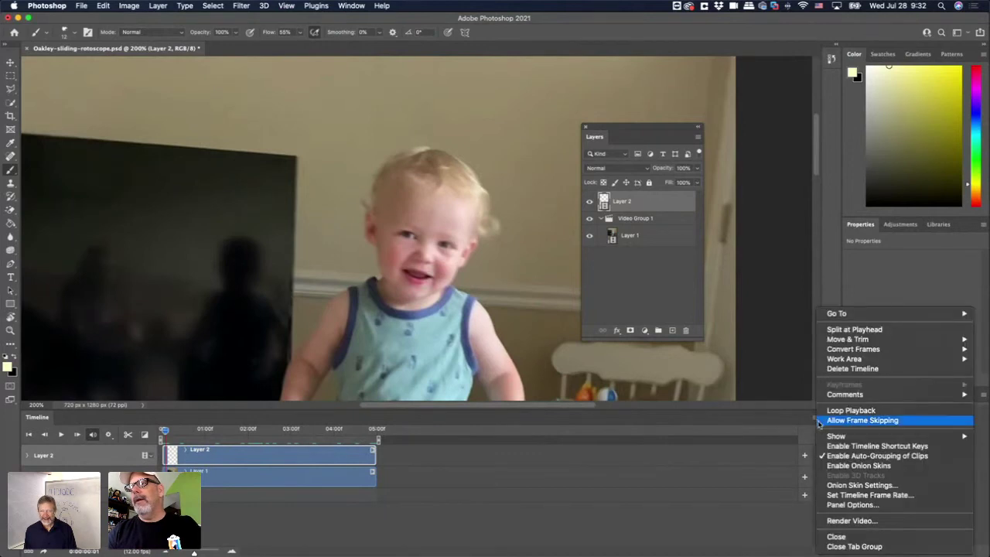
pyautogui.click(844, 485)
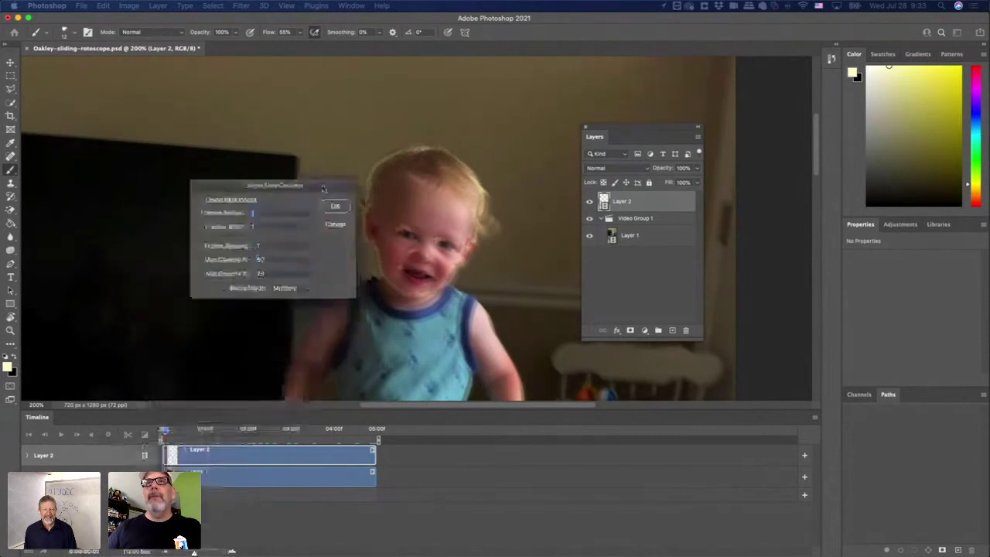
pyautogui.moveTo(315, 186); pyautogui.dragTo(312, 152)
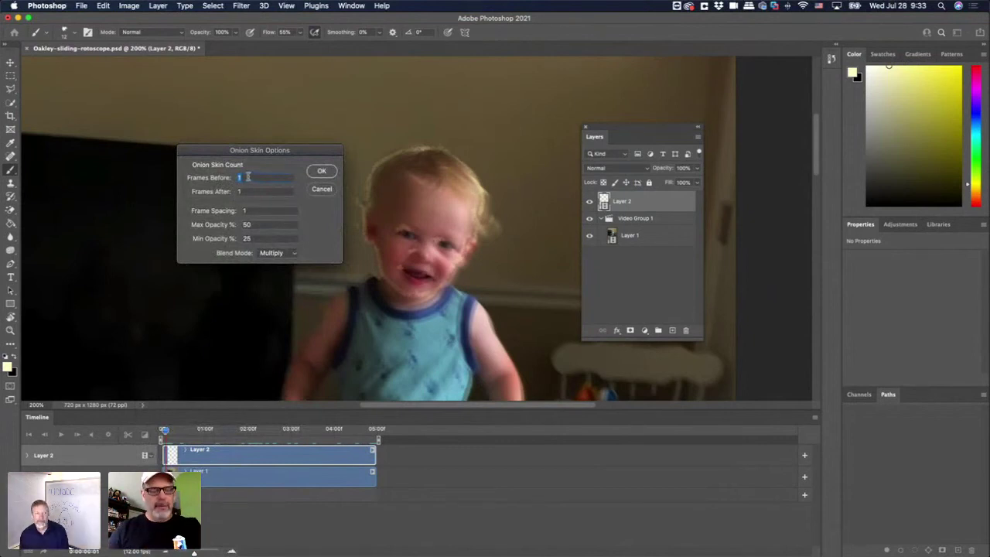
pyautogui.write('2')
pyautogui.press('Tab')
pyautogui.write('2')
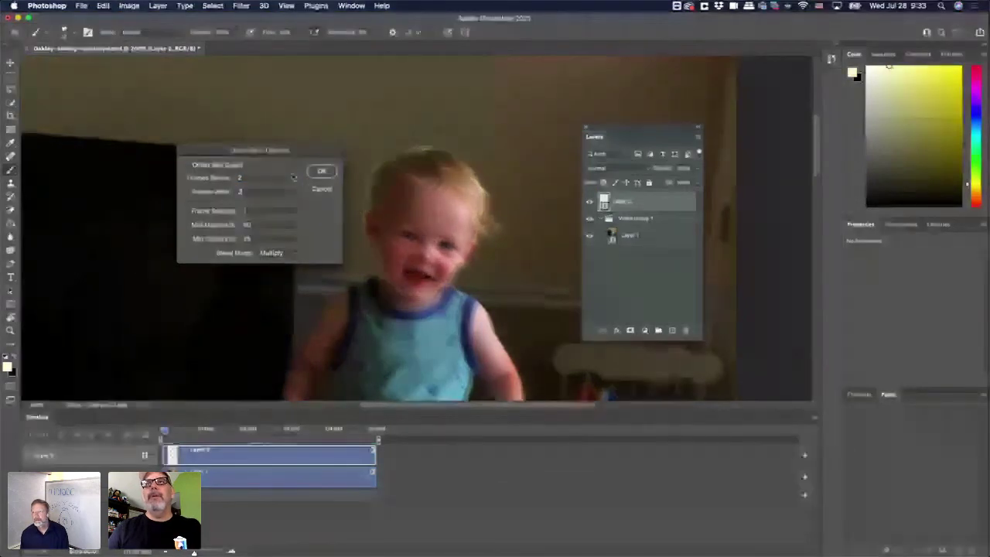
pyautogui.press('Return')
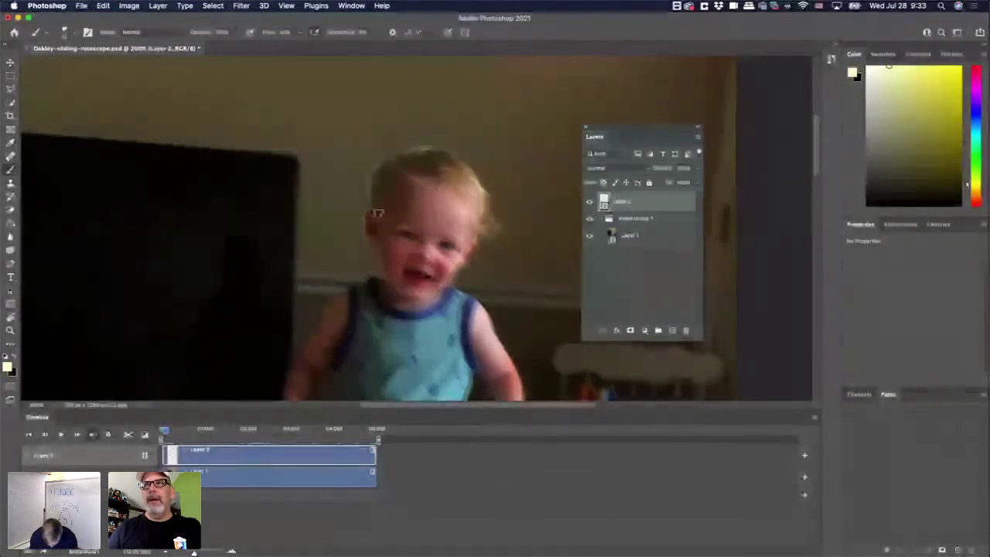
# Trace the child's head outline on the second frame at 300% magnification, including the hair, side curls, ears and jaw.
pyautogui.press('super+plus')
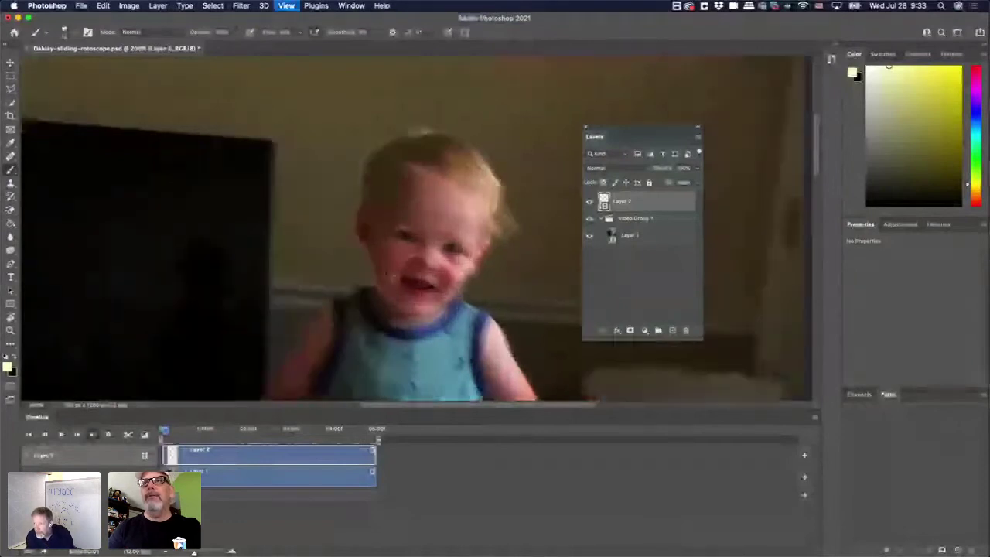
pyautogui.press('super+plus')
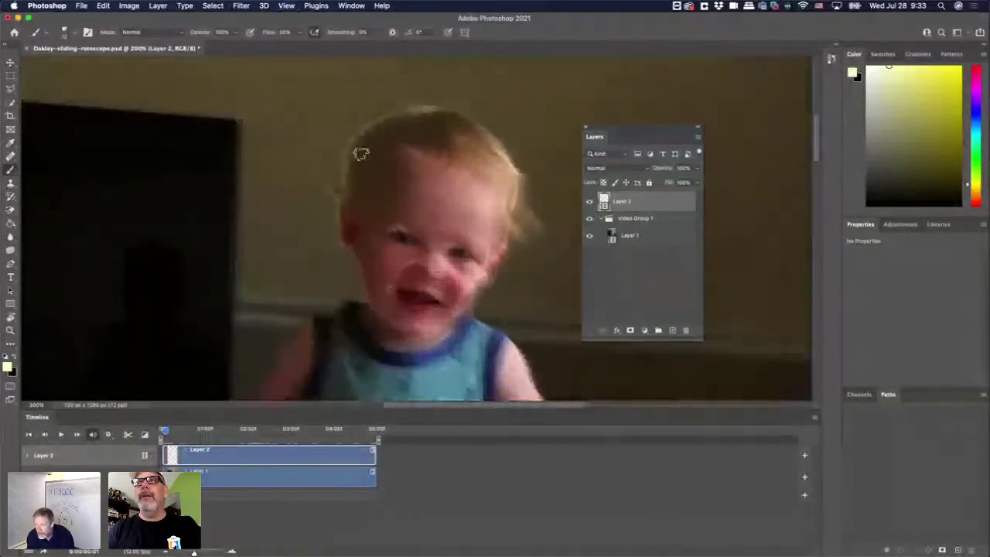
pyautogui.moveTo(358, 152)
pyautogui.mouseDown()
pyautogui.moveTo(424, 115)
pyautogui.moveTo(452, 116)
pyautogui.moveTo(510, 161)
pyautogui.mouseUp()
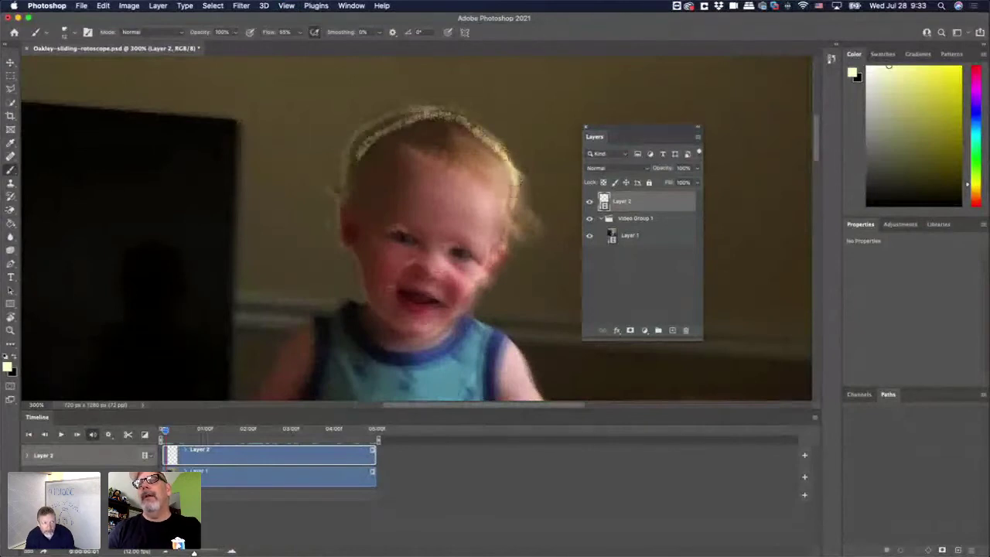
pyautogui.moveTo(513, 189)
pyautogui.mouseDown()
pyautogui.moveTo(516, 178)
pyautogui.moveTo(503, 207)
pyautogui.moveTo(511, 232)
pyautogui.moveTo(509, 213)
pyautogui.mouseUp()
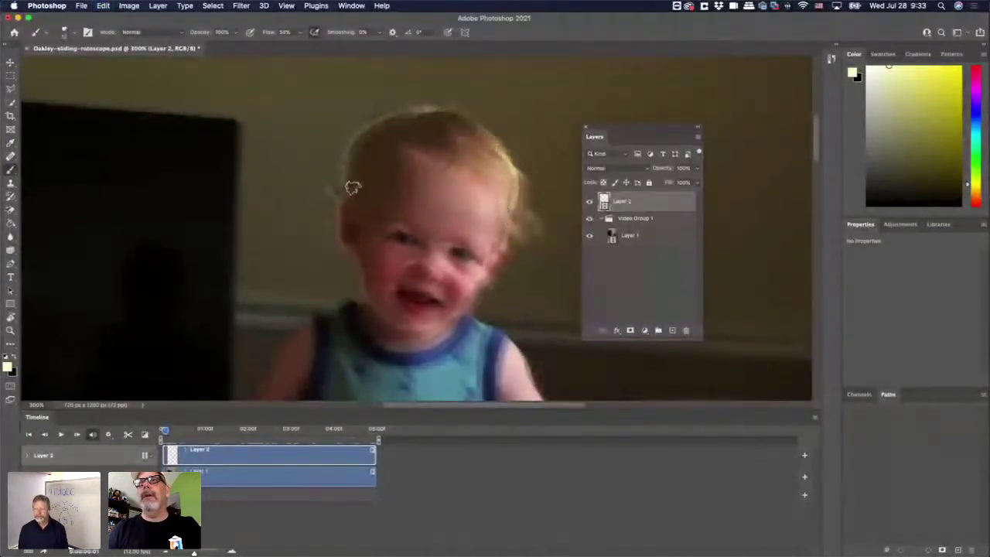
pyautogui.moveTo(352, 187); pyautogui.dragTo(379, 138)
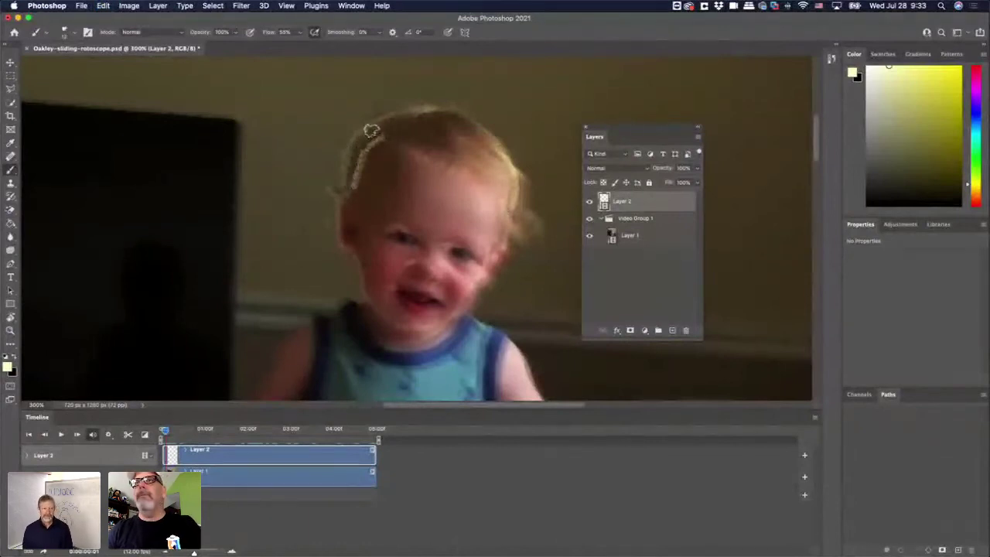
pyautogui.moveTo(382, 136); pyautogui.dragTo(450, 113)
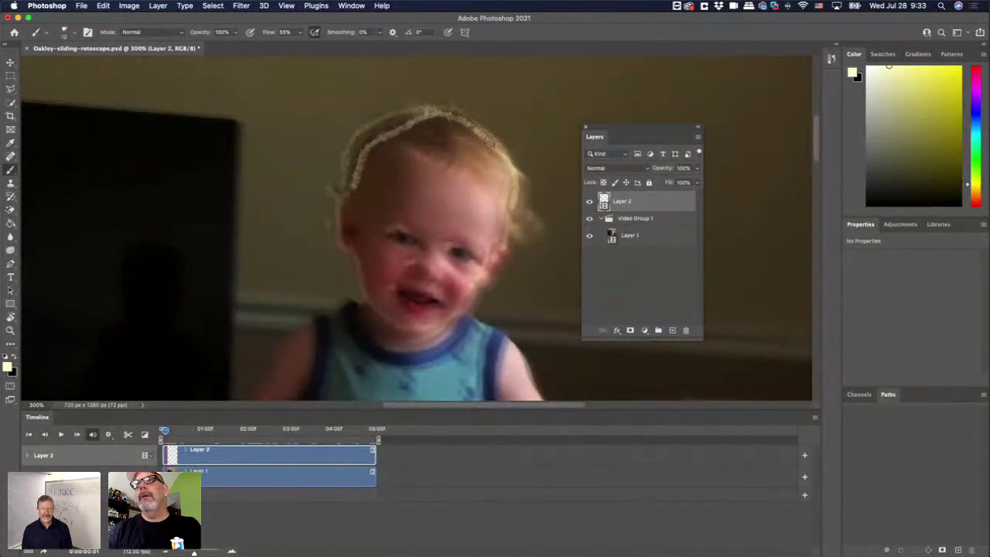
pyautogui.moveTo(490, 138); pyautogui.dragTo(514, 170)
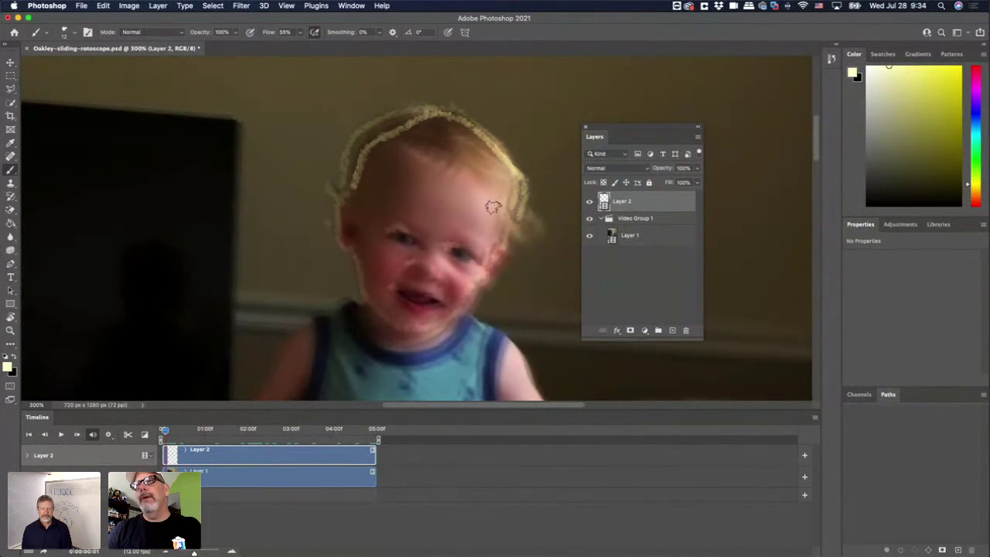
pyautogui.moveTo(512, 214); pyautogui.dragTo(515, 234)
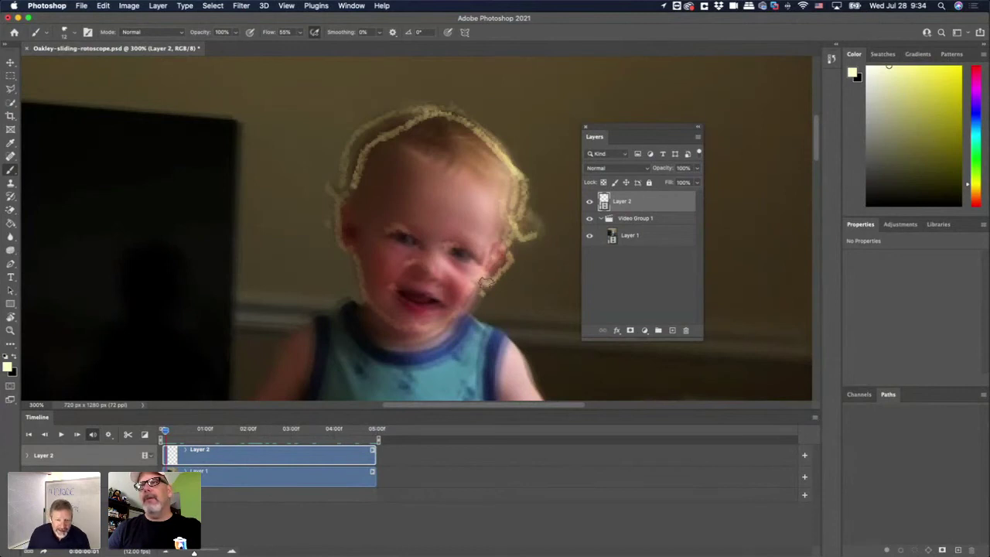
pyautogui.moveTo(483, 294)
pyautogui.mouseDown()
pyautogui.moveTo(440, 331)
pyautogui.moveTo(400, 335)
pyautogui.moveTo(372, 316)
pyautogui.moveTo(366, 257)
pyautogui.moveTo(378, 308)
pyautogui.moveTo(361, 285)
pyautogui.mouseUp()
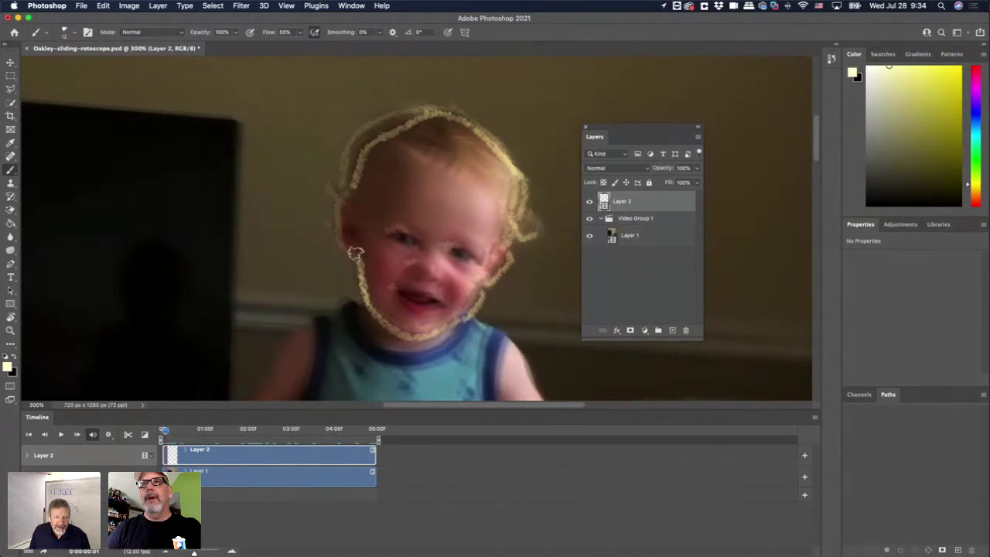
pyautogui.moveTo(361, 248); pyautogui.dragTo(349, 217)
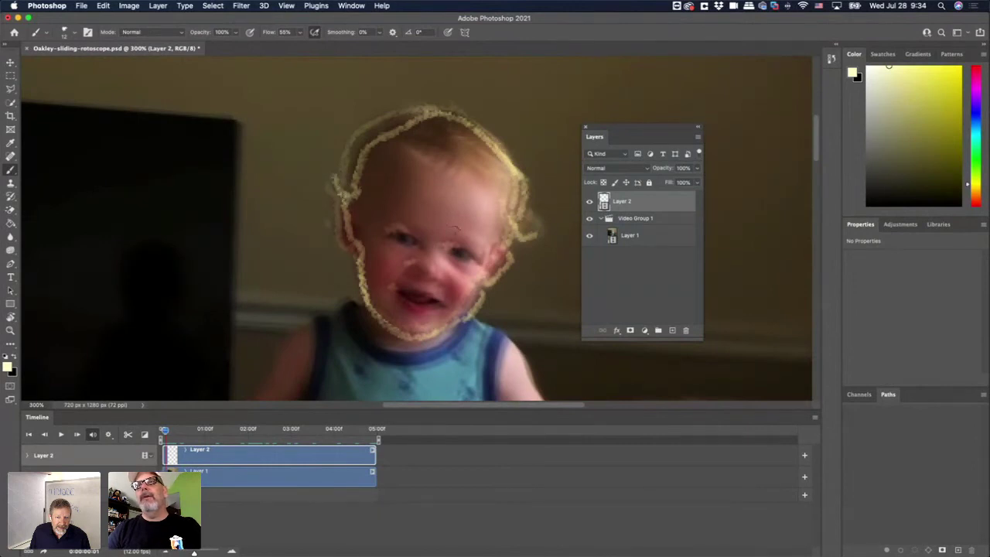
# Draw the eyes, nose and smiling mouth over the child's face on the second frame.
pyautogui.click(403, 238)
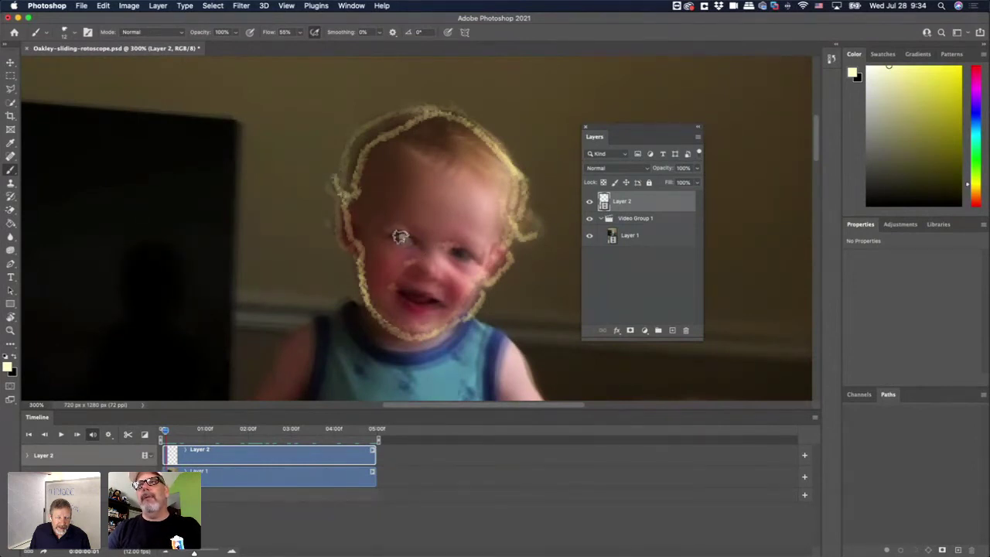
pyautogui.click(459, 254)
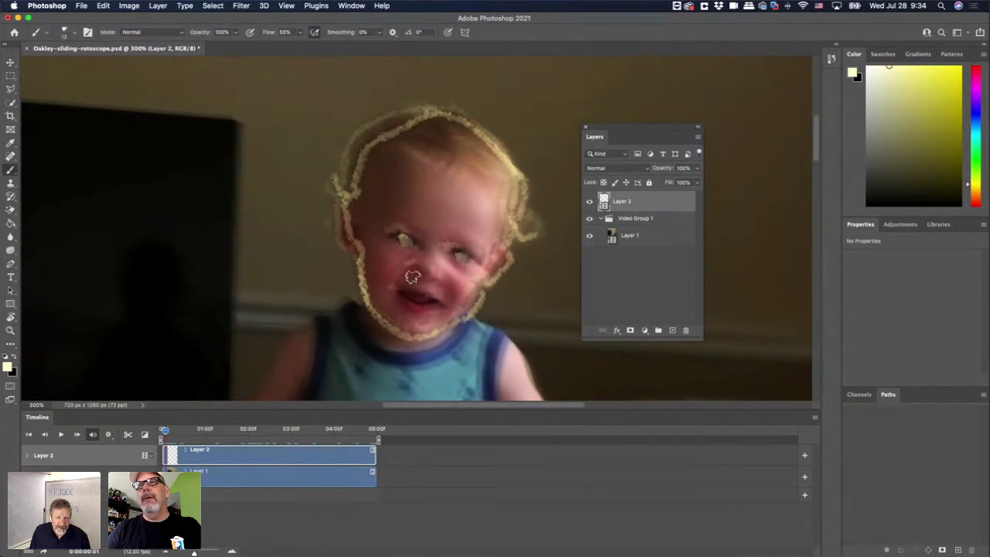
pyautogui.click(427, 268)
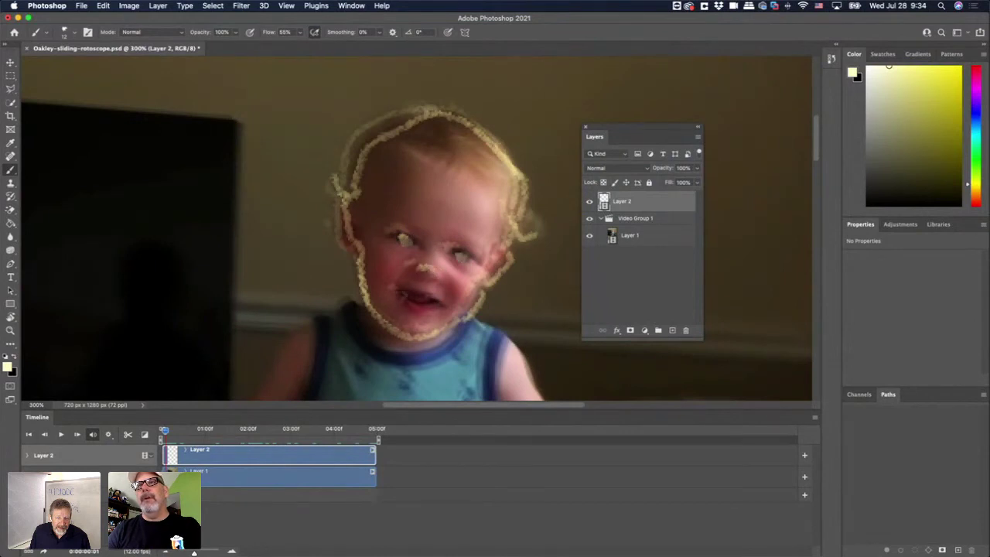
pyautogui.moveTo(414, 306); pyautogui.dragTo(437, 305)
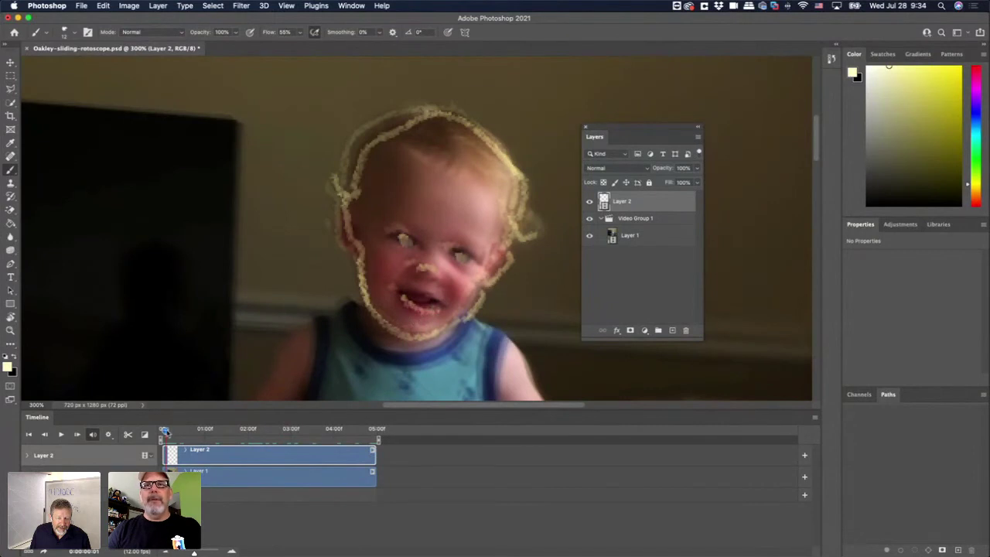
# Advance to the third frame and trace the head outline with its ears, jaw and short curls on both sides.
pyautogui.moveTo(165, 432); pyautogui.dragTo(169, 434)
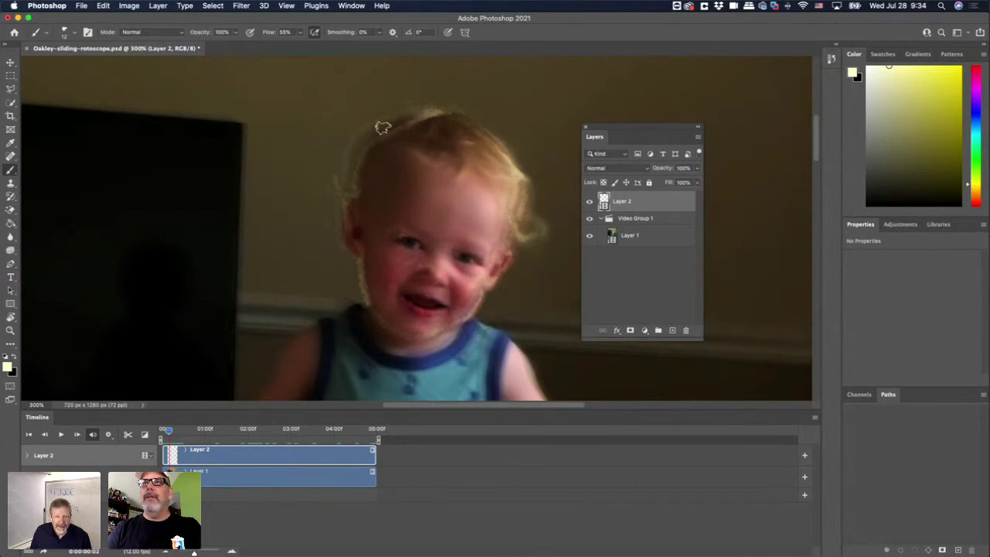
pyautogui.moveTo(354, 186)
pyautogui.mouseDown()
pyautogui.moveTo(376, 133)
pyautogui.moveTo(442, 116)
pyautogui.moveTo(483, 133)
pyautogui.moveTo(513, 169)
pyautogui.moveTo(524, 247)
pyautogui.moveTo(548, 224)
pyautogui.mouseUp()
pyautogui.press('super+z')
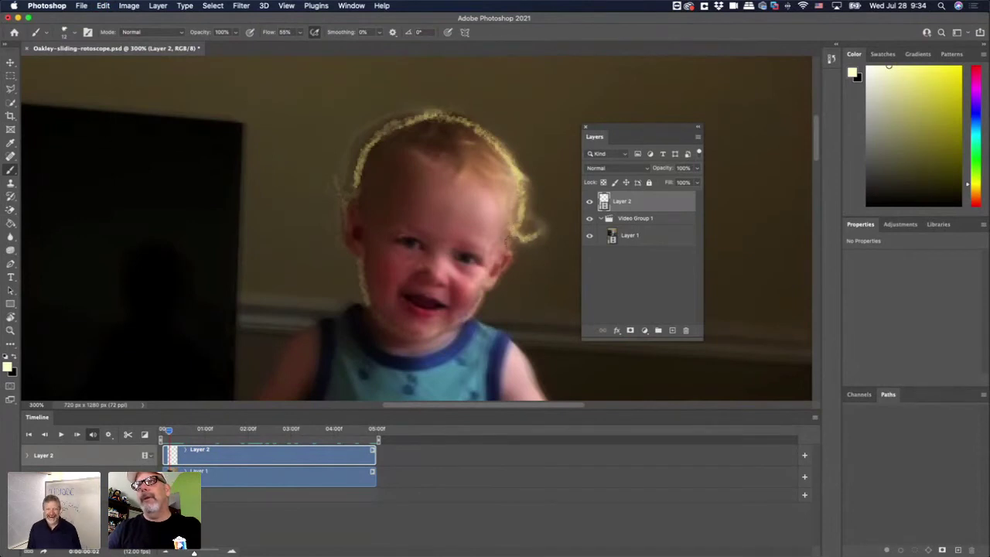
pyautogui.moveTo(508, 244)
pyautogui.mouseDown()
pyautogui.moveTo(514, 260)
pyautogui.moveTo(490, 285)
pyautogui.moveTo(480, 281)
pyautogui.moveTo(486, 291)
pyautogui.moveTo(473, 309)
pyautogui.moveTo(417, 338)
pyautogui.moveTo(369, 286)
pyautogui.moveTo(364, 240)
pyautogui.moveTo(361, 263)
pyautogui.moveTo(348, 218)
pyautogui.moveTo(354, 193)
pyautogui.moveTo(323, 172)
pyautogui.mouseUp()
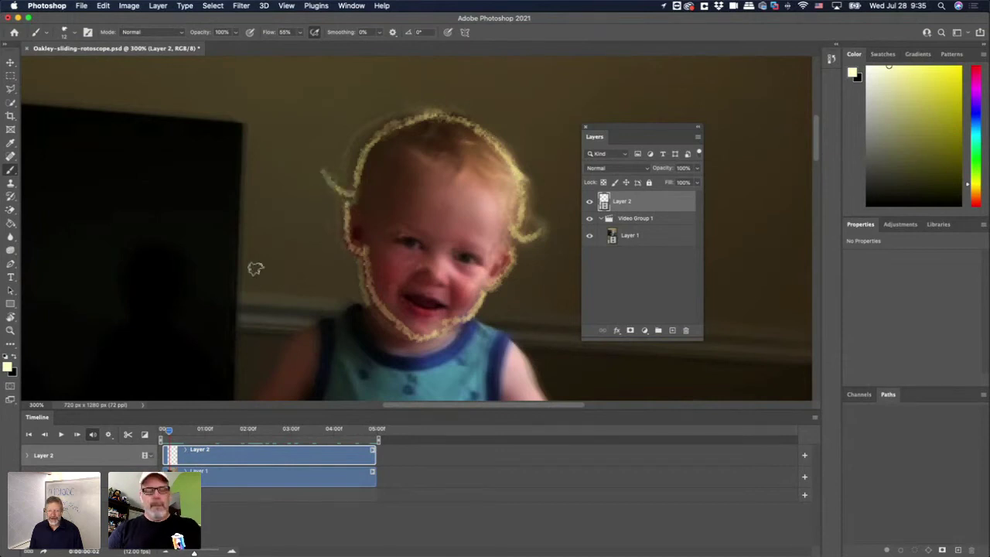
pyautogui.press('super+z')
pyautogui.moveTo(355, 190); pyautogui.dragTo(338, 175)
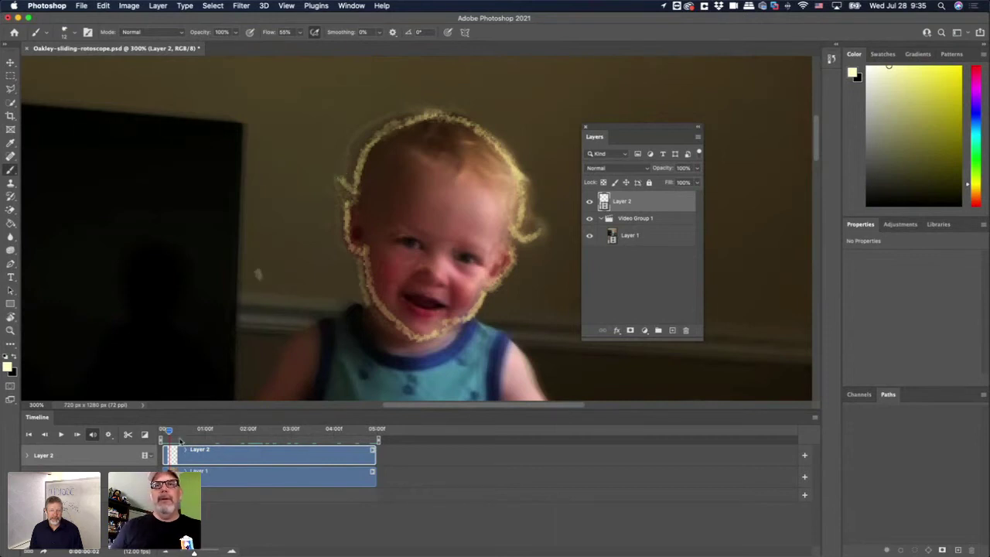
# Turn off the timeline's onion skins and keep the playhead on the third frame.
pyautogui.click(641, 271)
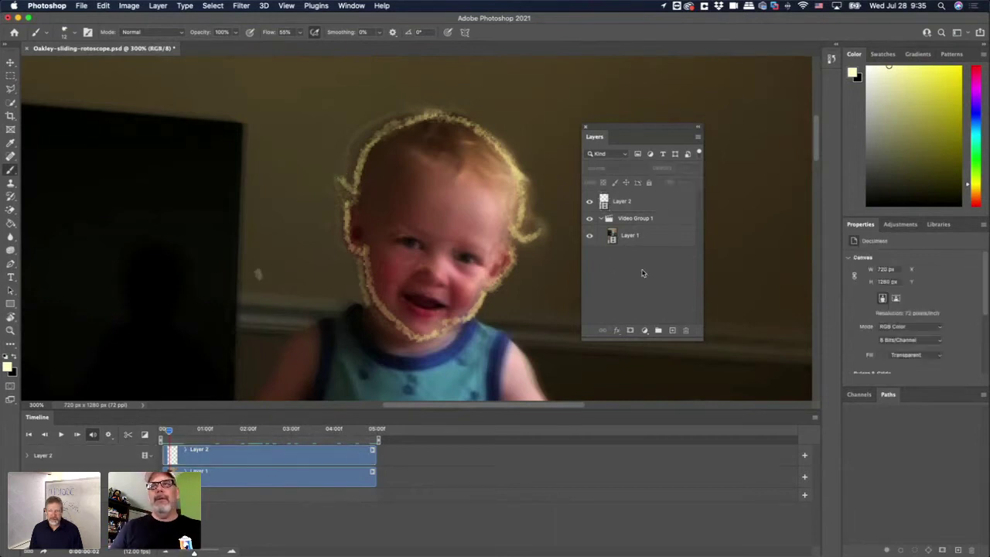
pyautogui.click(815, 418)
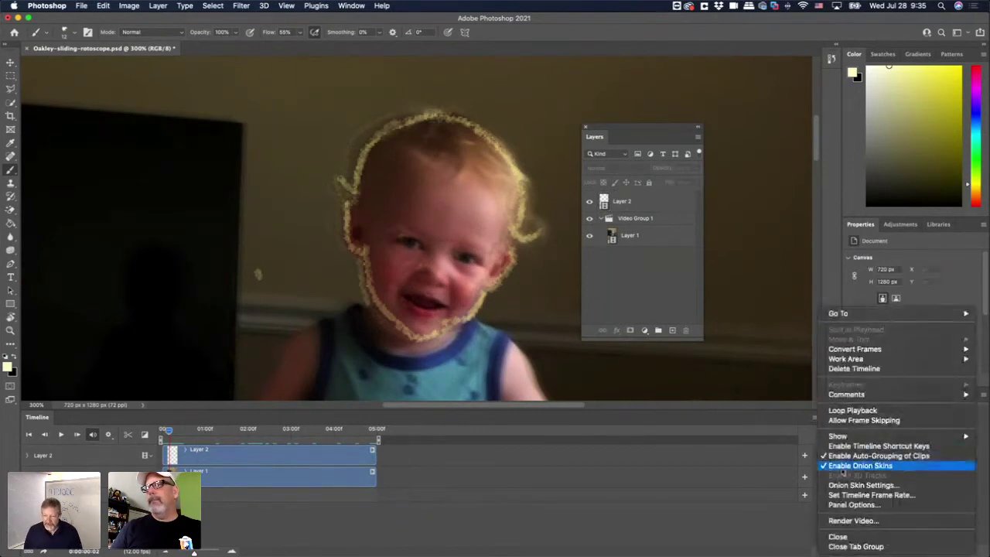
pyautogui.click(849, 466)
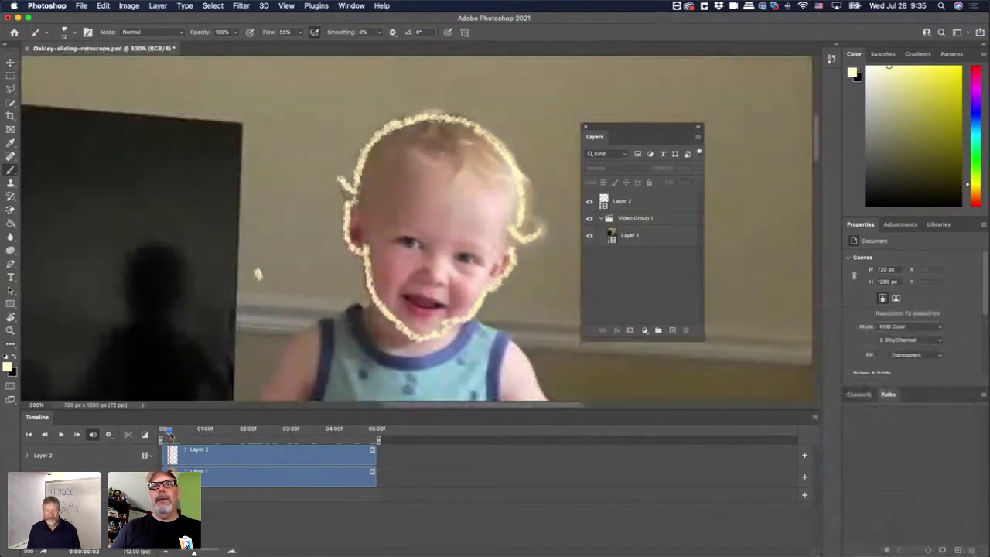
pyautogui.moveTo(169, 433); pyautogui.dragTo(167, 432)
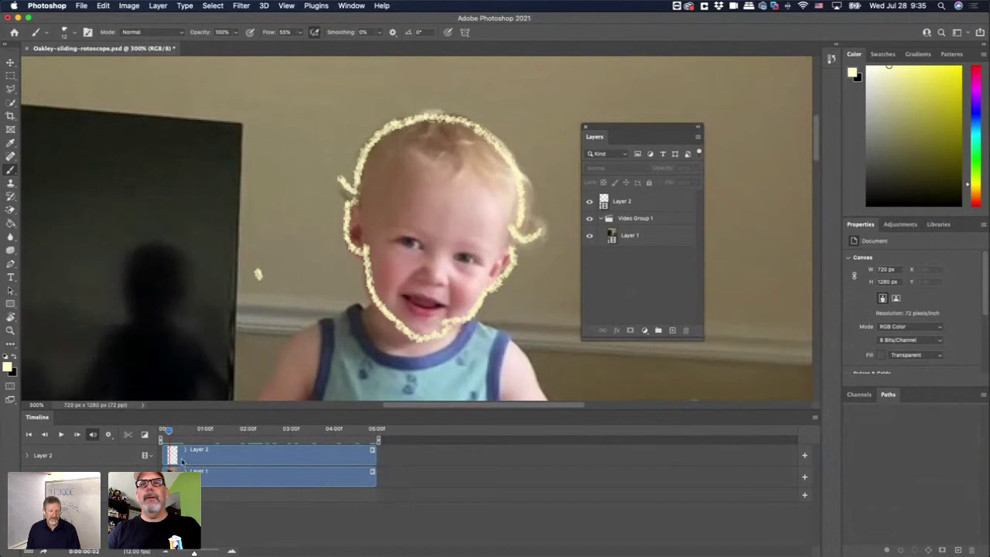
# Reselect Layer 2 and draw the eyes, nose and smiling mouth on the third frame.
pyautogui.click(101, 457)
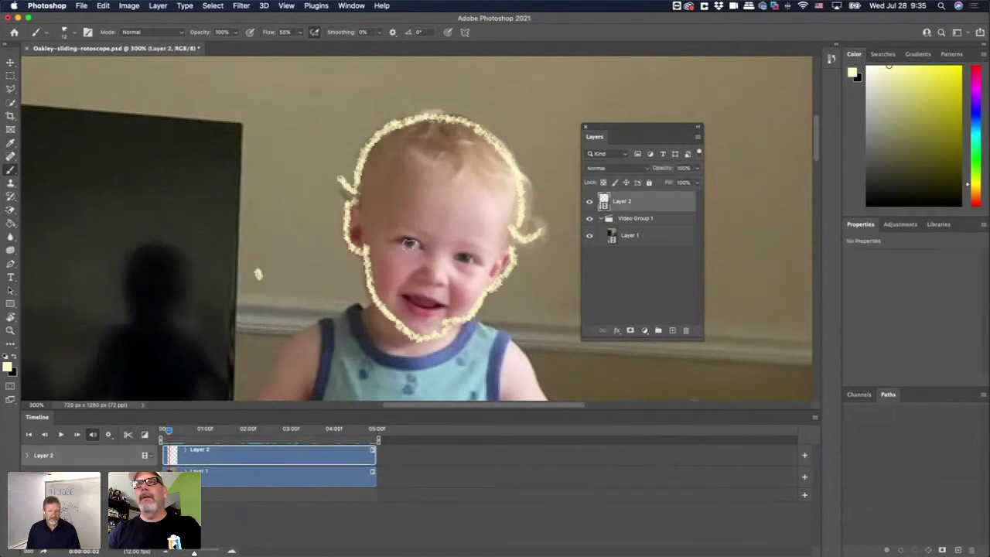
pyautogui.moveTo(402, 243); pyautogui.dragTo(472, 258)
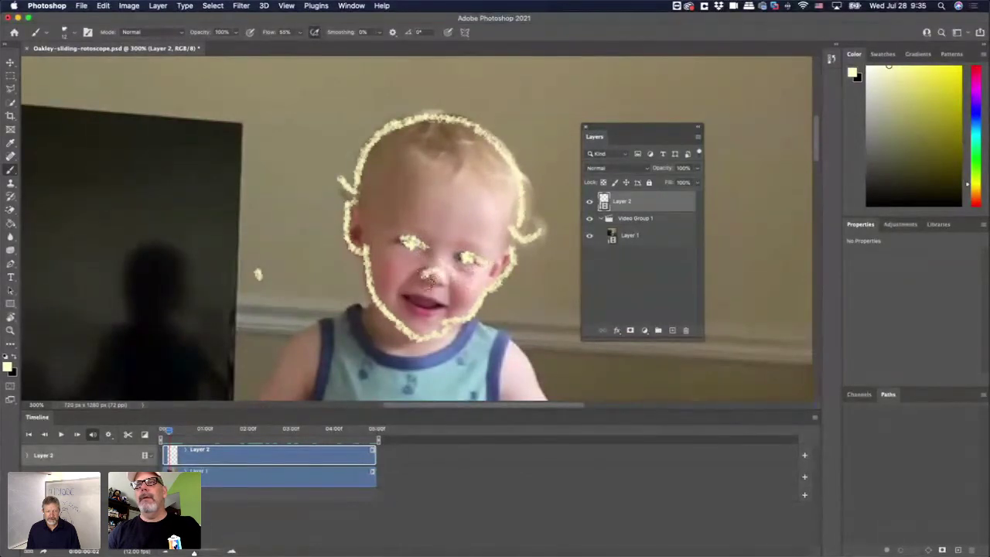
pyautogui.moveTo(424, 278)
pyautogui.mouseDown()
pyautogui.moveTo(443, 276)
pyautogui.moveTo(425, 303)
pyautogui.moveTo(442, 304)
pyautogui.mouseUp()
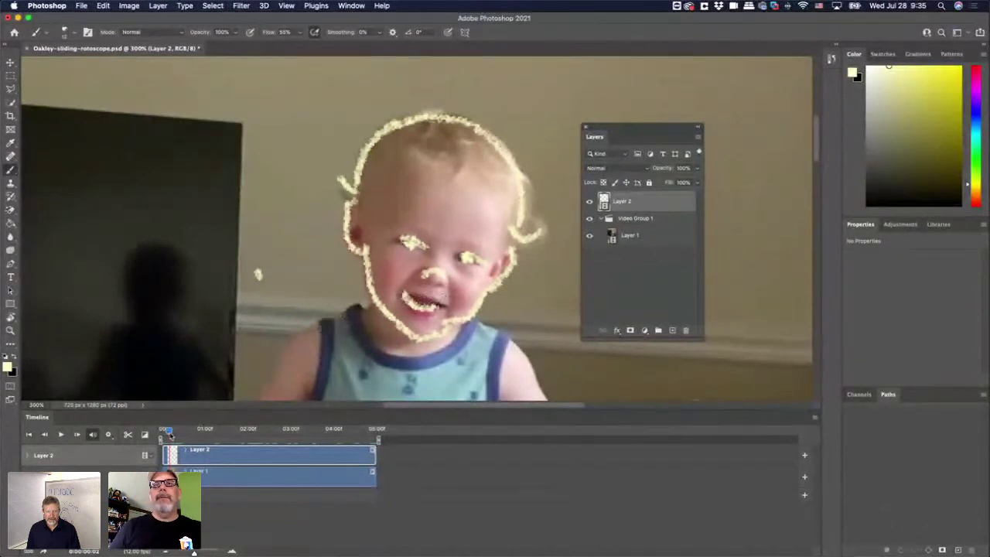
# Move the playhead back to the second frame and hide Video Group 1 so only the line drawing shows.
pyautogui.moveTo(170, 435); pyautogui.dragTo(165, 431)
pyautogui.click(623, 218)
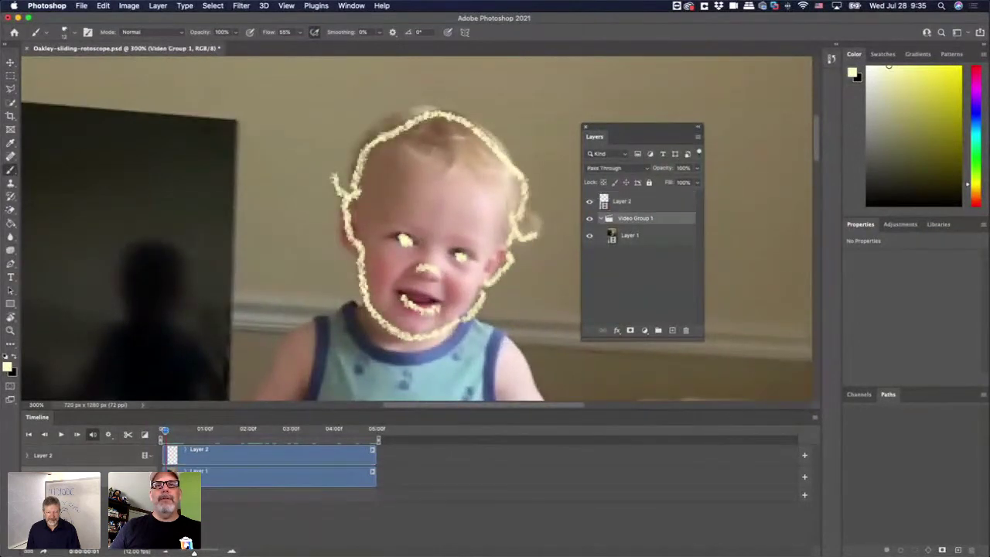
pyautogui.click(590, 220)
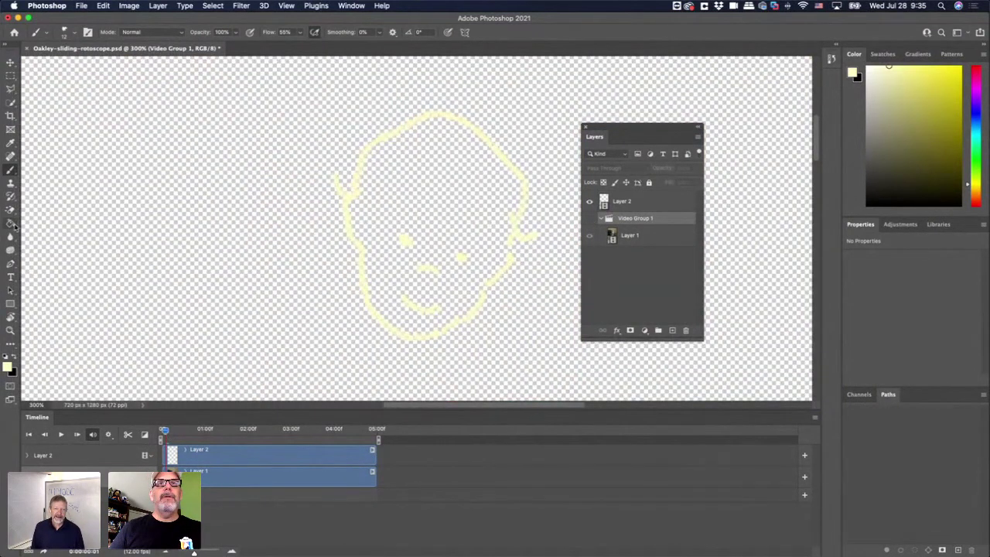
# Set the foreground colour to a dark muted blue.
pyautogui.click(7, 368)
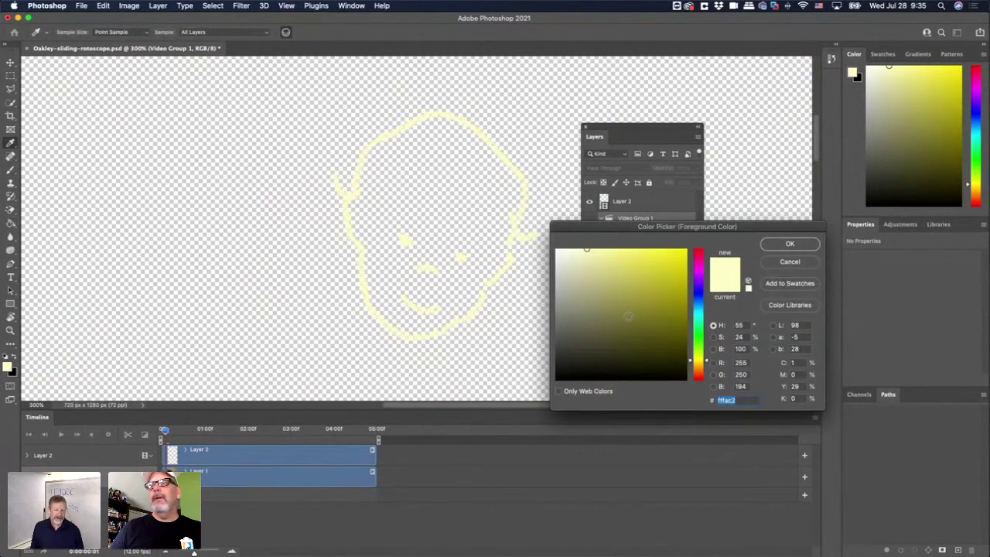
pyautogui.click(700, 304)
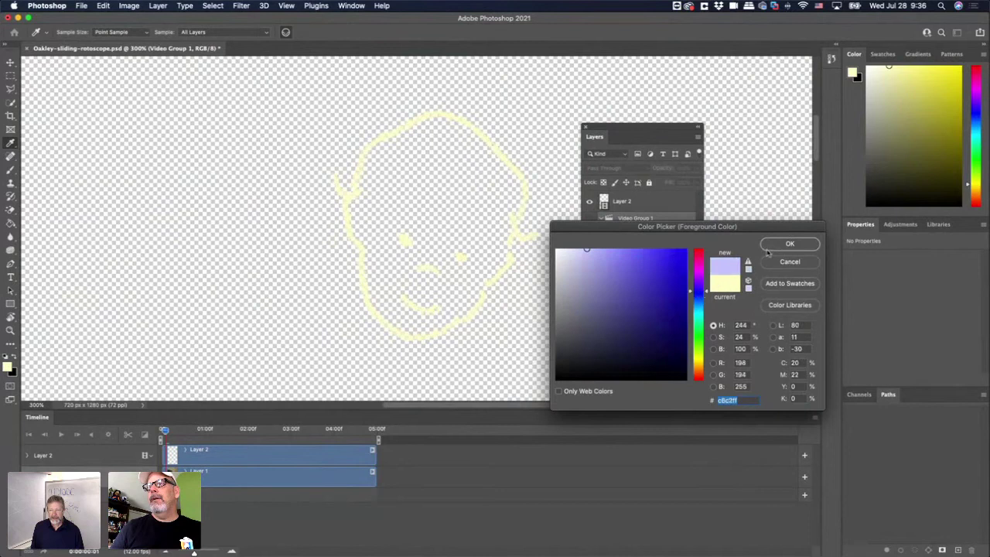
pyautogui.click(626, 307)
pyautogui.click(698, 297)
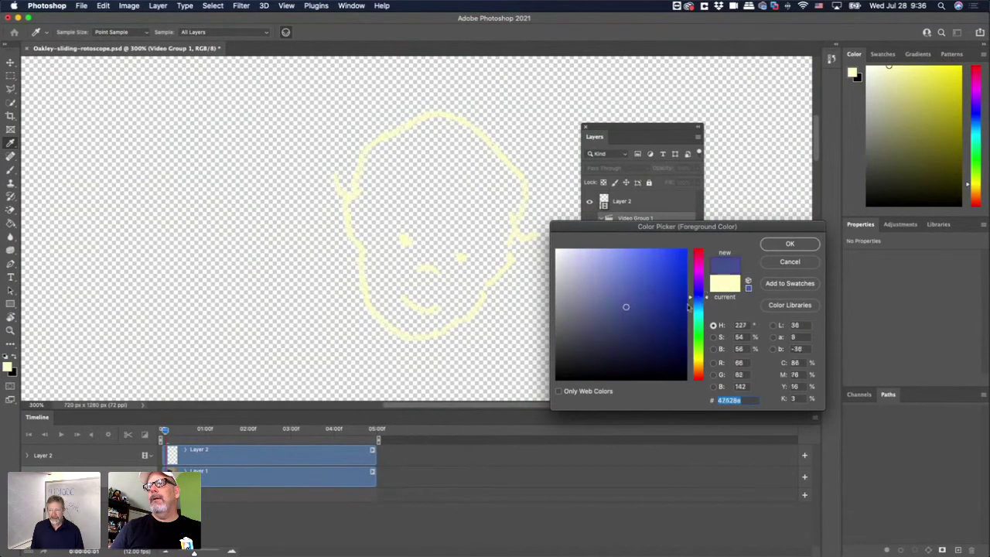
pyautogui.click(619, 327)
pyautogui.click(789, 245)
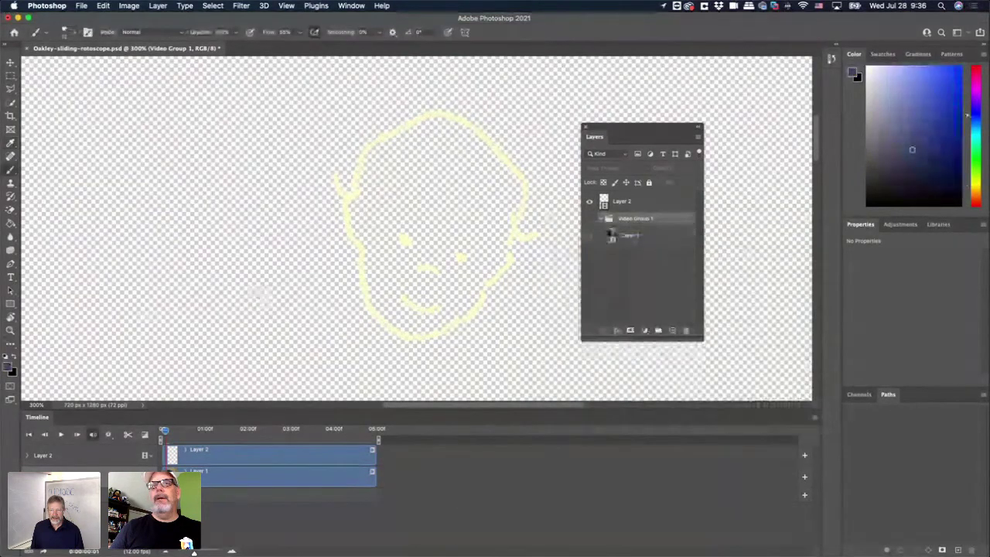
# Select Layer 2 and fill the second frame's empty background with the dark blue using the Paint Bucket.
pyautogui.click(11, 226)
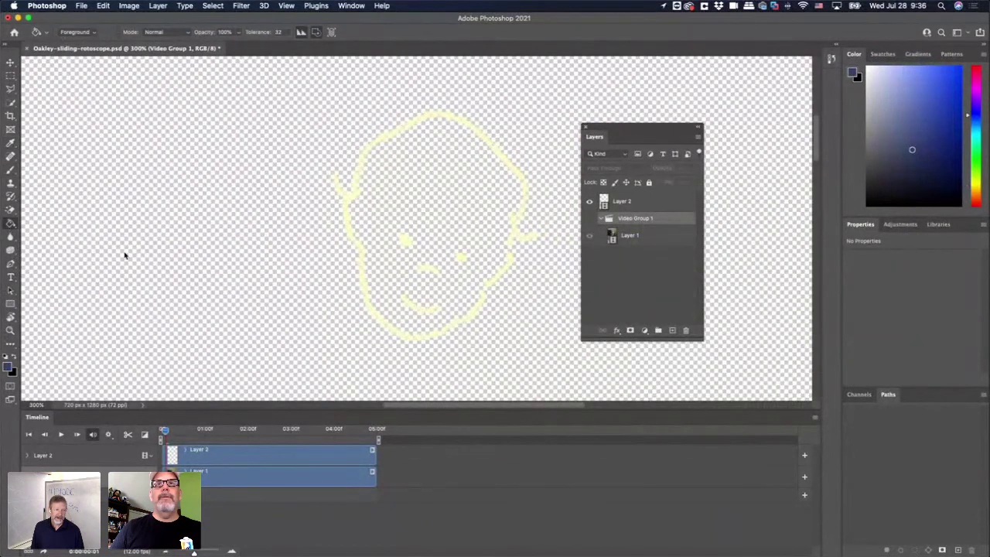
pyautogui.click(123, 254)
pyautogui.click(572, 192)
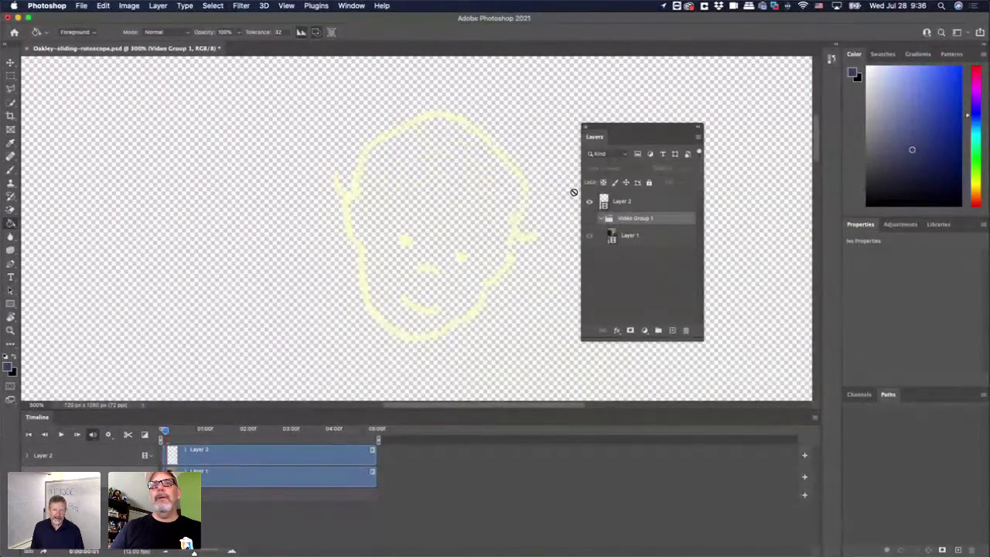
pyautogui.click(632, 201)
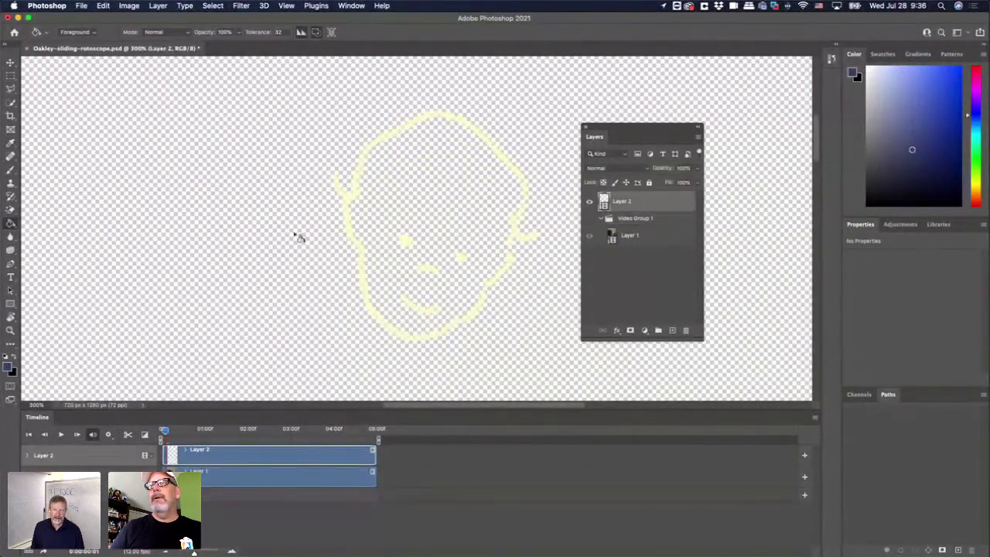
pyautogui.click(184, 223)
pyautogui.hotkey('ctrl', 'Up')
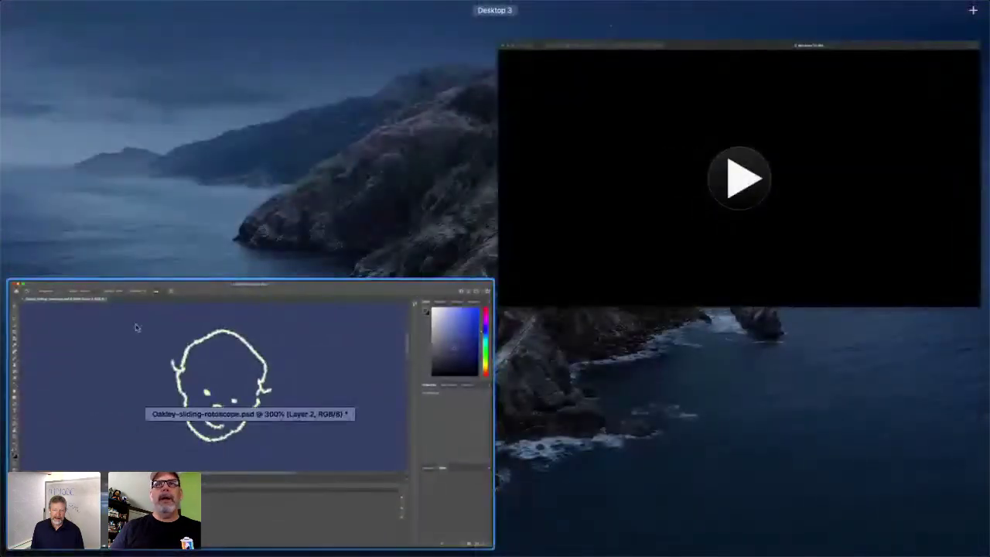
pyautogui.click(137, 325)
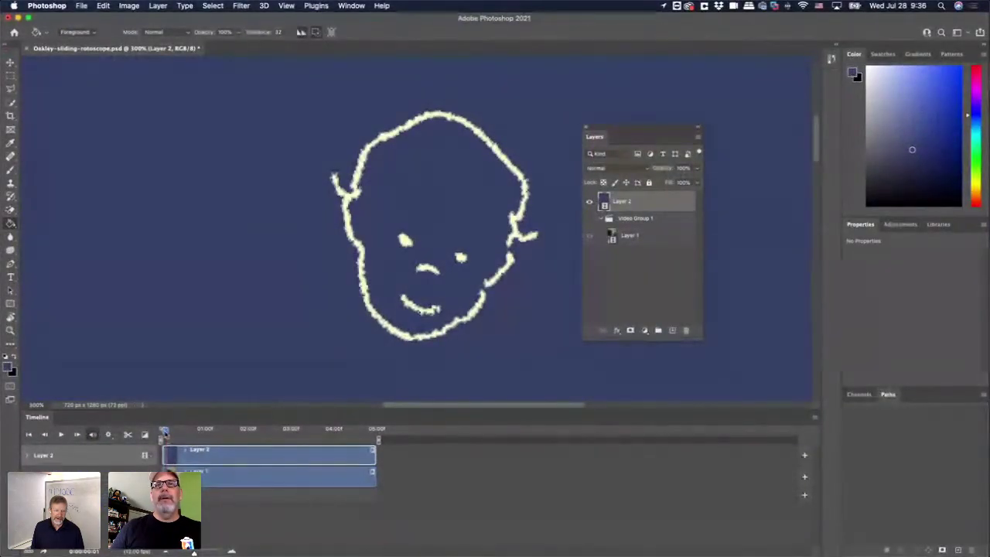
# Fill the empty backgrounds of the third and first frames on Layer 2 with the same dark blue.
pyautogui.moveTo(164, 434); pyautogui.dragTo(169, 432)
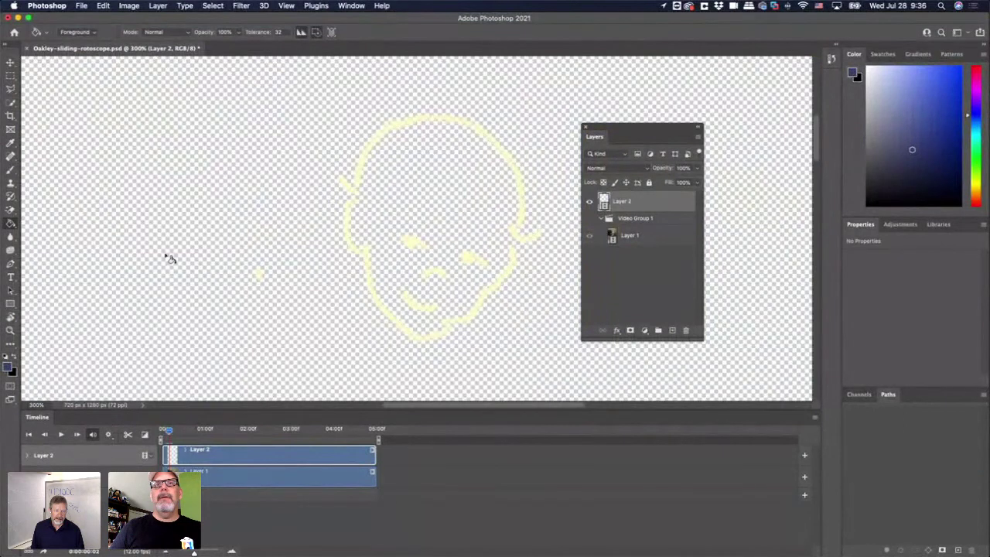
pyautogui.click(170, 259)
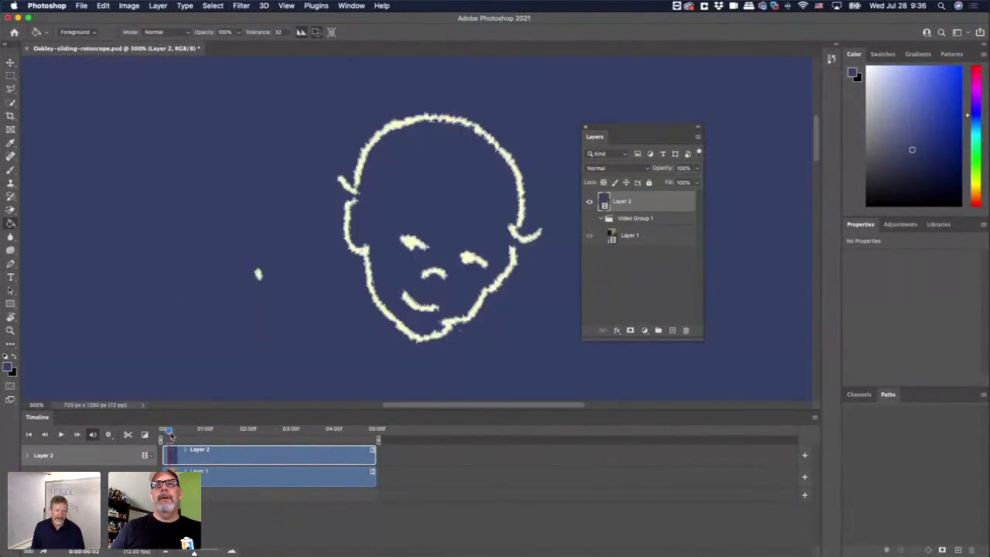
pyautogui.moveTo(170, 435); pyautogui.dragTo(161, 435)
pyautogui.click(193, 289)
pyautogui.click(159, 310)
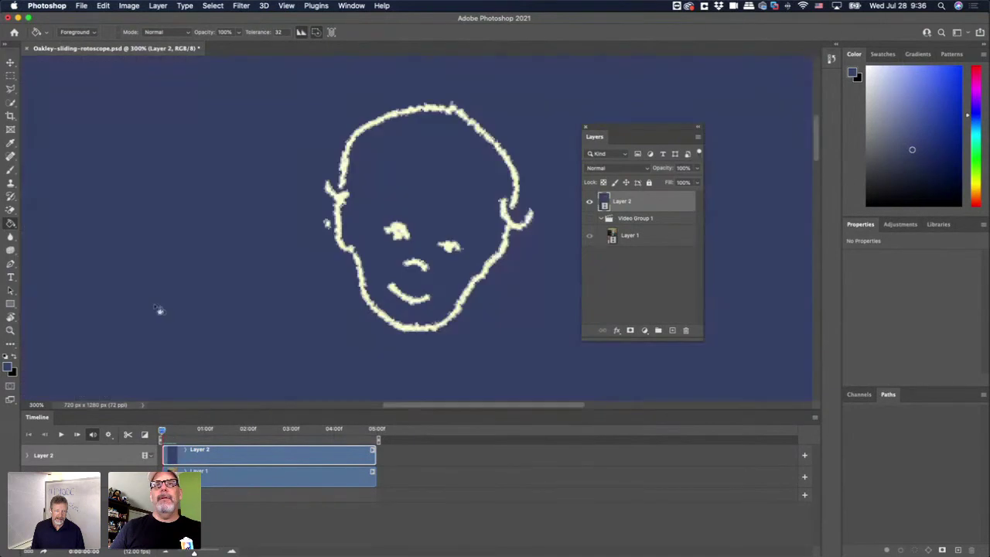
# Scrub back and forth through the first three frames to check the drawings, ending on the first frame.
pyautogui.moveTo(162, 434); pyautogui.dragTo(164, 432)
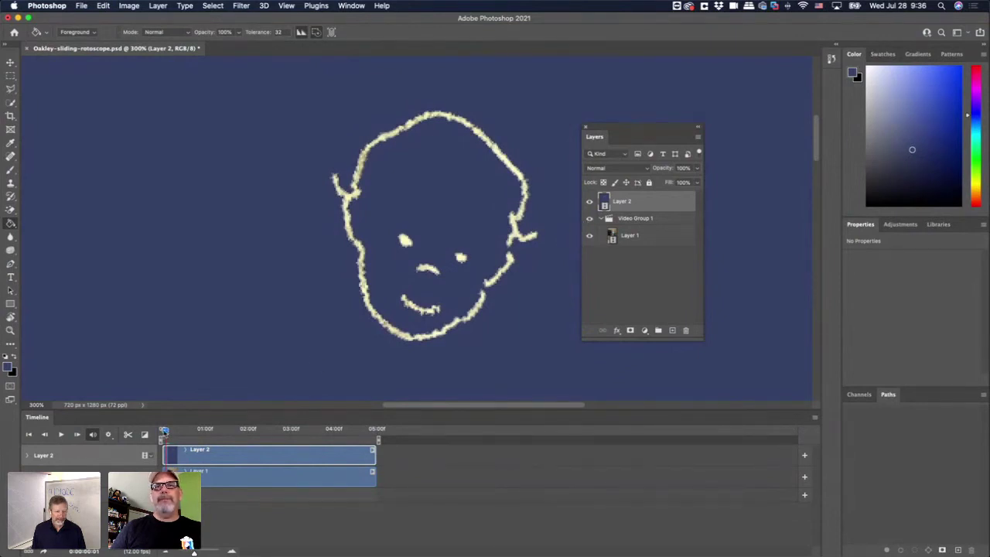
pyautogui.moveTo(164, 432); pyautogui.dragTo(169, 431)
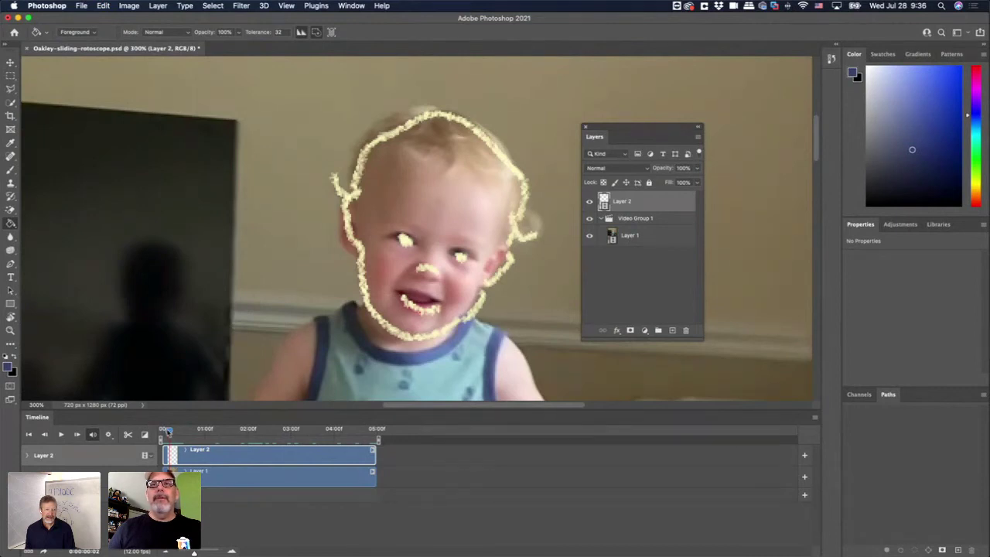
pyautogui.moveTo(168, 431); pyautogui.dragTo(162, 431)
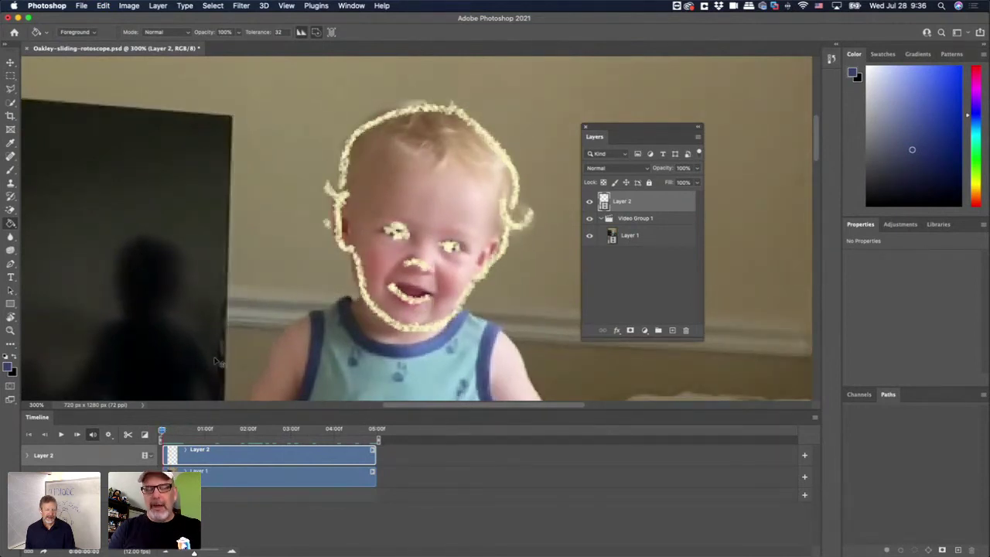
# Draw blue curled brush strokes in the space on both sides of the child's head on the first frame.
pyautogui.press('super+minus')
pyautogui.press('super+minus')
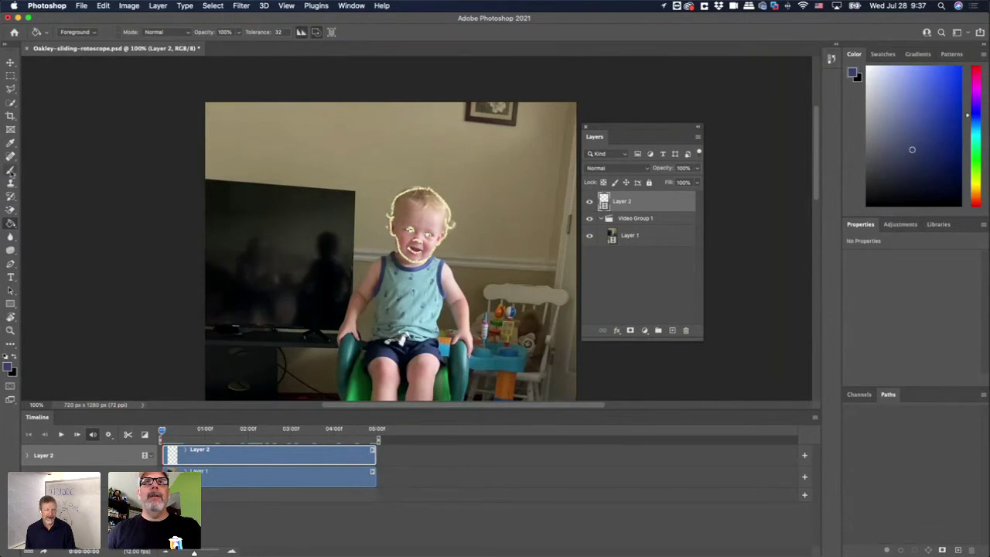
pyautogui.click(11, 170)
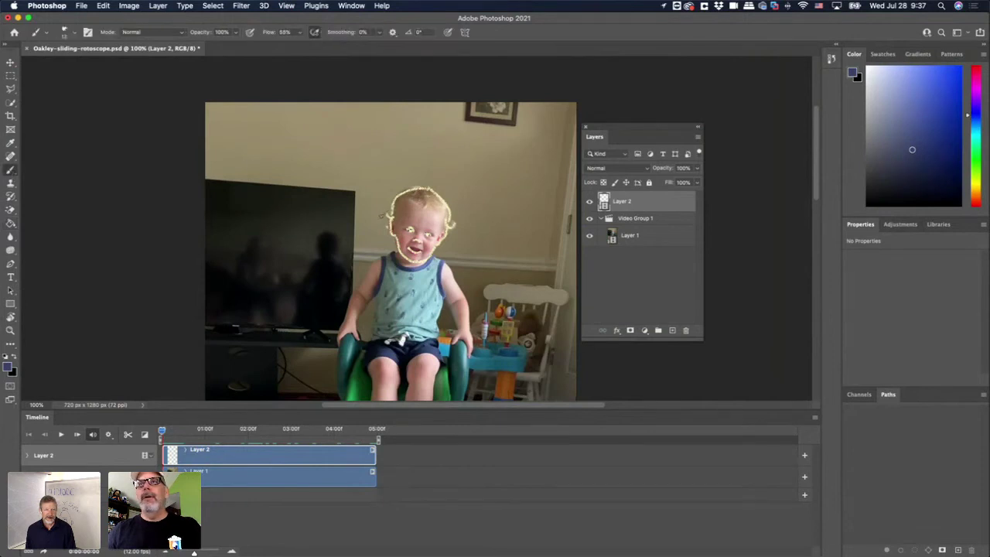
pyautogui.moveTo(379, 207)
pyautogui.mouseDown()
pyautogui.moveTo(369, 179)
pyautogui.moveTo(377, 201)
pyautogui.moveTo(379, 149)
pyautogui.mouseUp()
pyautogui.moveTo(474, 240)
pyautogui.mouseDown()
pyautogui.moveTo(485, 210)
pyautogui.moveTo(508, 198)
pyautogui.mouseUp()
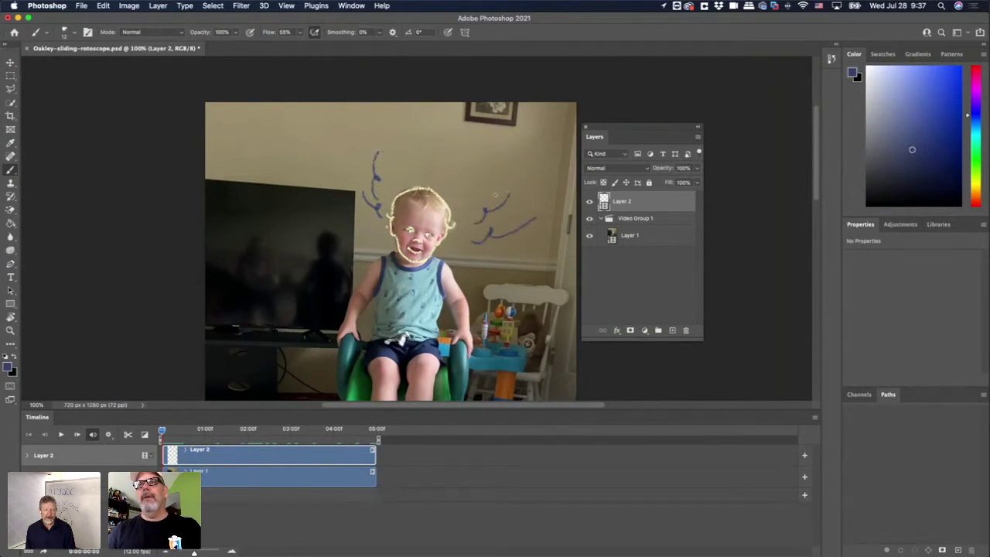
# Advance to the second frame and turn on onion skins through their settings, accepting two frames before and two after.
pyautogui.click(164, 432)
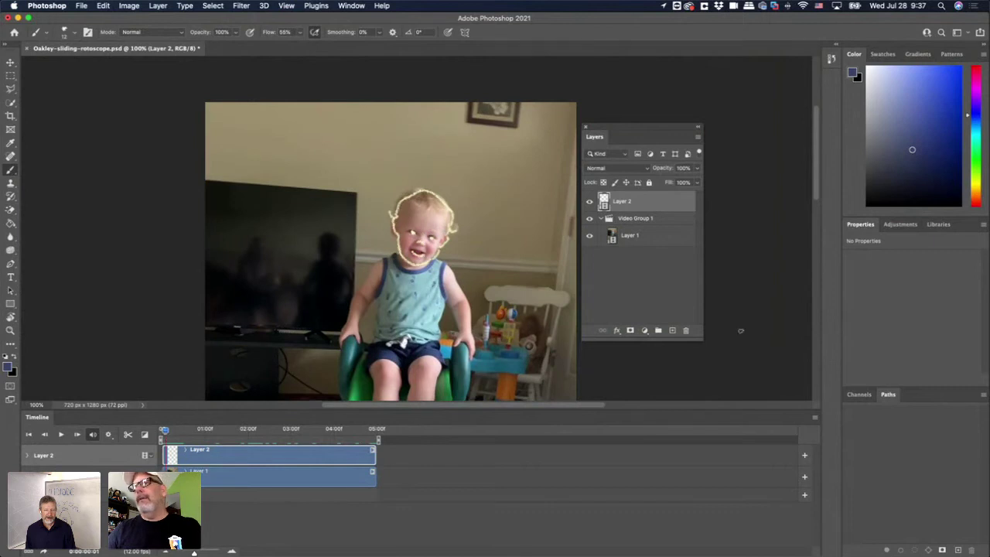
pyautogui.click(814, 418)
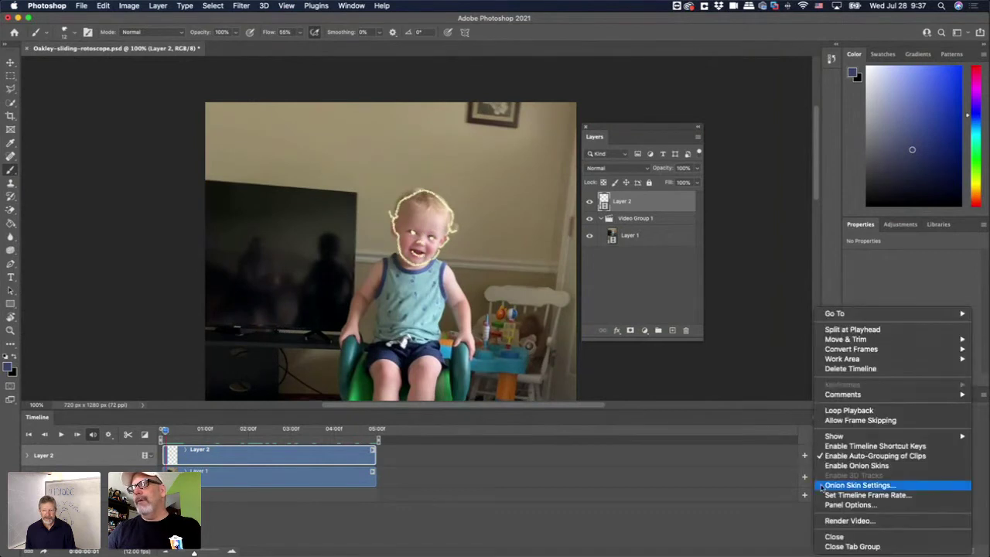
pyautogui.click(824, 485)
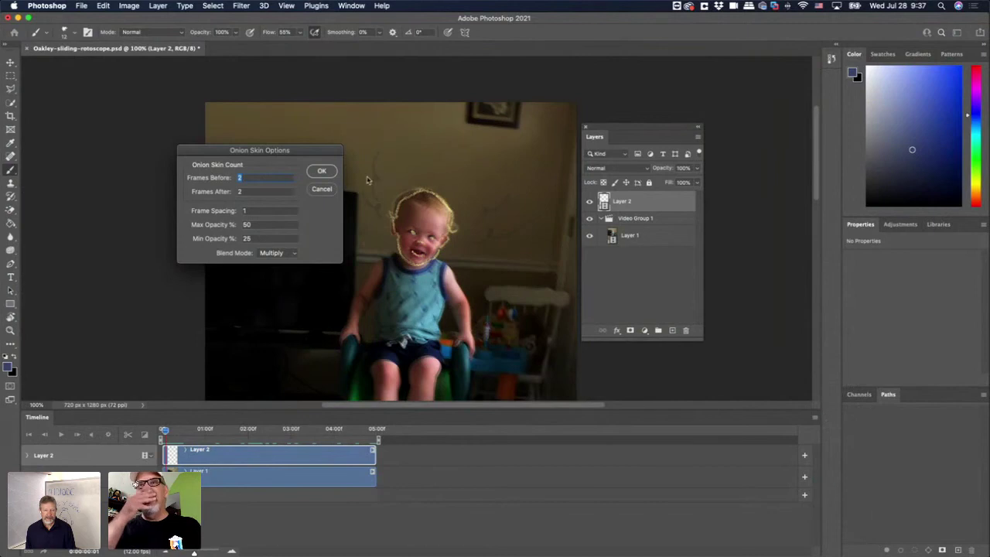
pyautogui.click(322, 170)
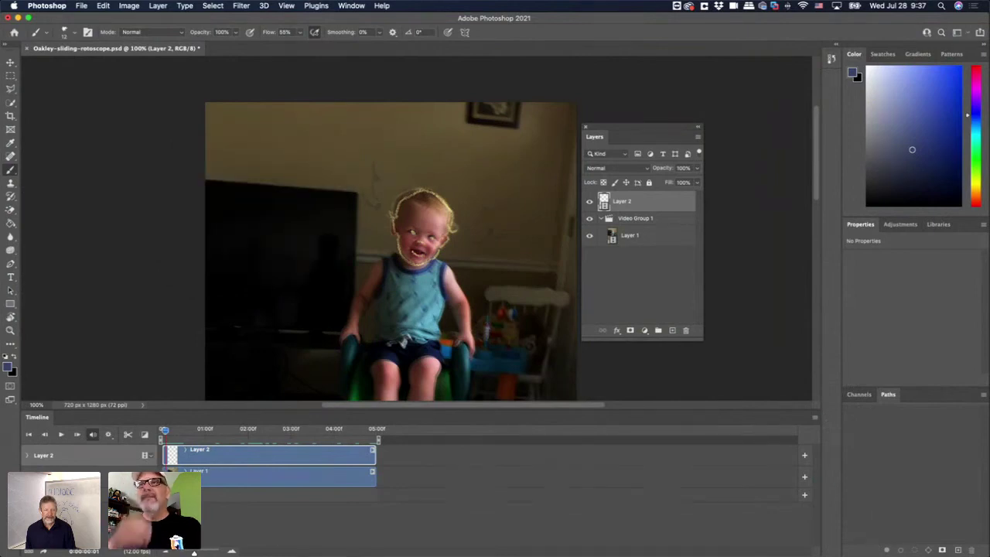
# Draw blue curled strokes on both sides of the child's head on the second frame and on the third frame.
pyautogui.moveTo(332, 159); pyautogui.dragTo(358, 190)
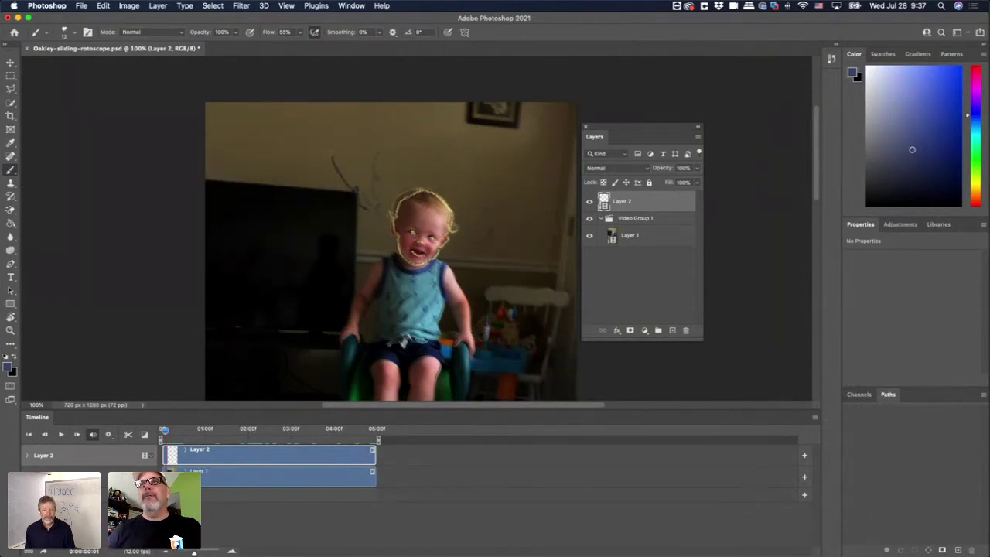
pyautogui.moveTo(357, 127); pyautogui.dragTo(361, 180)
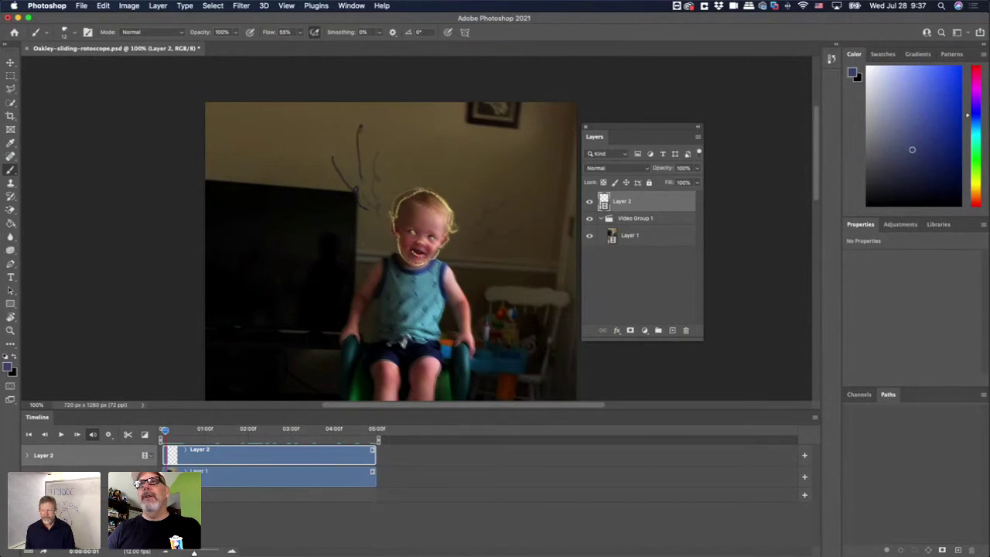
pyautogui.moveTo(467, 212); pyautogui.dragTo(514, 184)
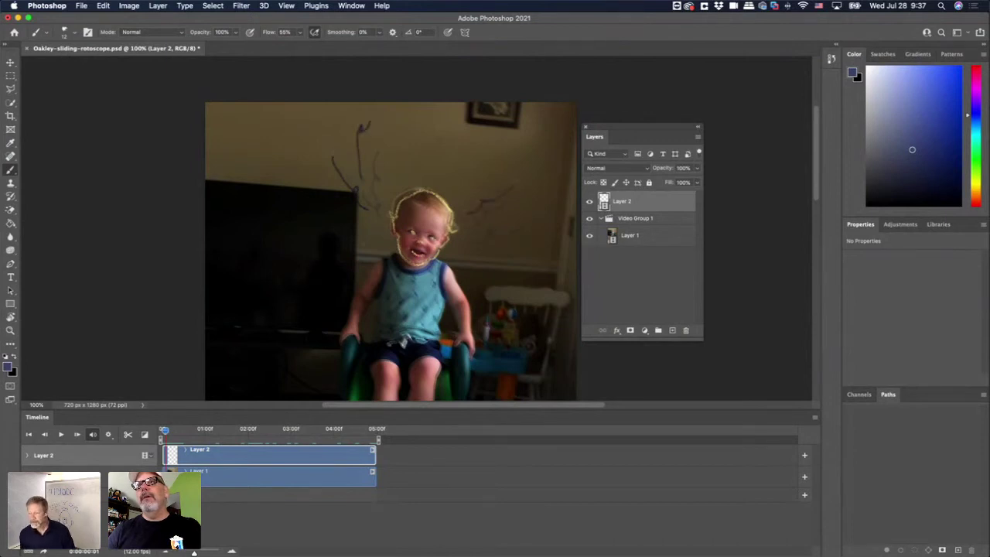
pyautogui.moveTo(476, 232); pyautogui.dragTo(542, 203)
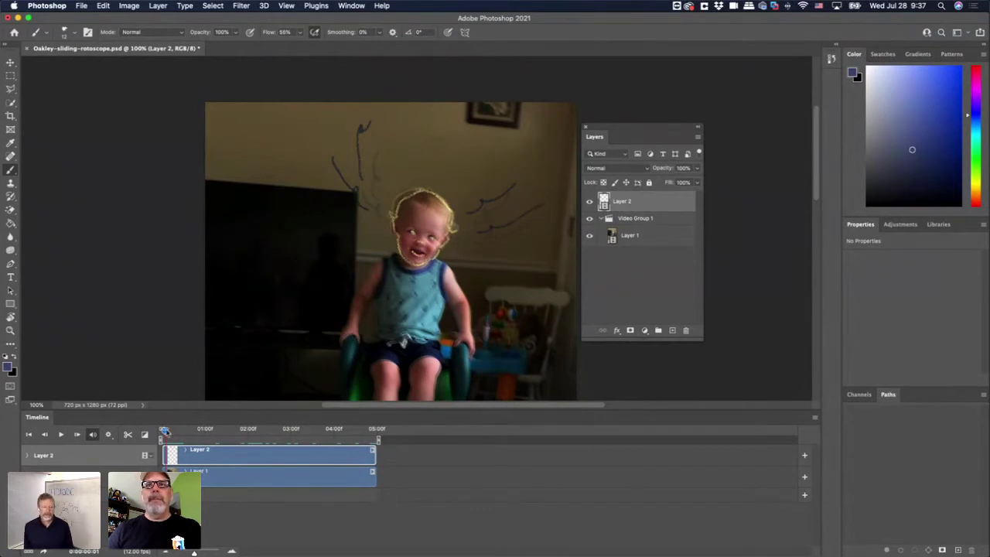
pyautogui.moveTo(164, 430); pyautogui.dragTo(168, 431)
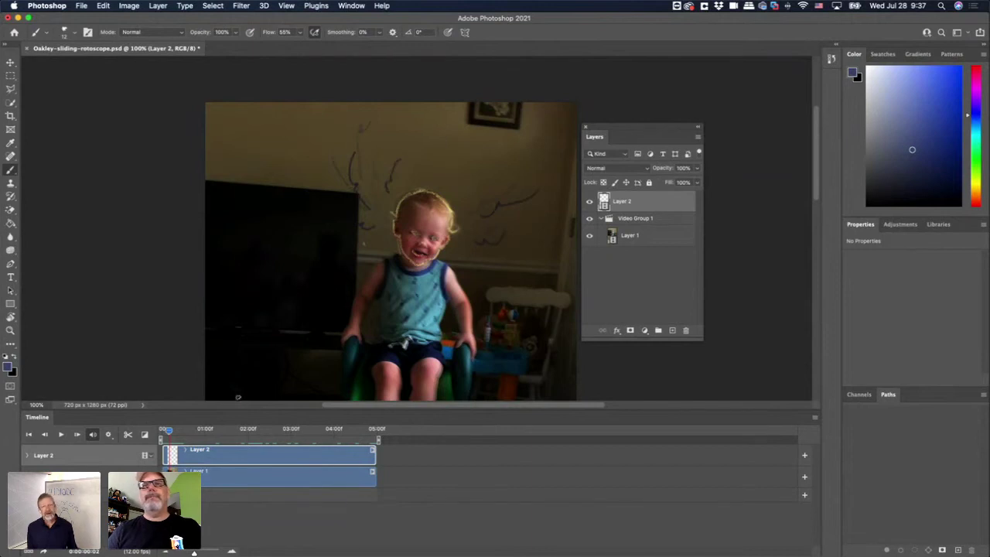
# Return to the first frame and turn off the timeline's onion skins.
pyautogui.moveTo(170, 441); pyautogui.dragTo(162, 435)
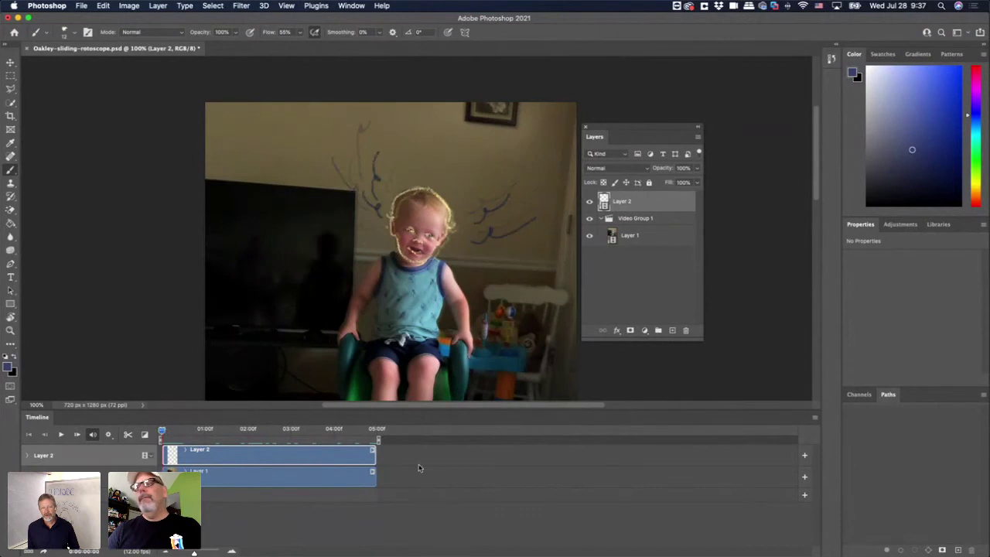
pyautogui.click(815, 417)
pyautogui.click(828, 466)
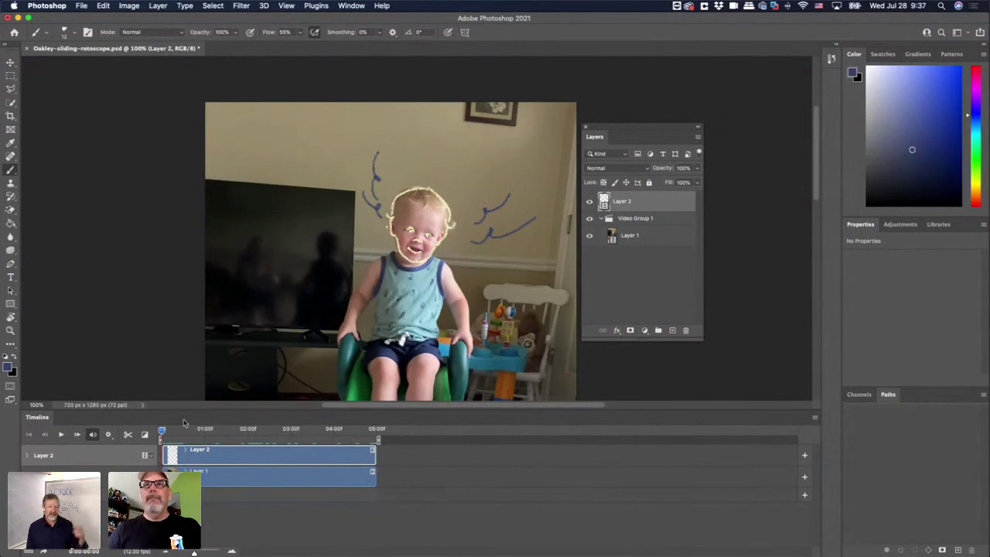
# Move the playhead to the second frame and select Layer 1 inside Video Group 1.
pyautogui.moveTo(162, 431)
pyautogui.mouseDown()
pyautogui.moveTo(170, 432)
pyautogui.moveTo(161, 431)
pyautogui.mouseUp()
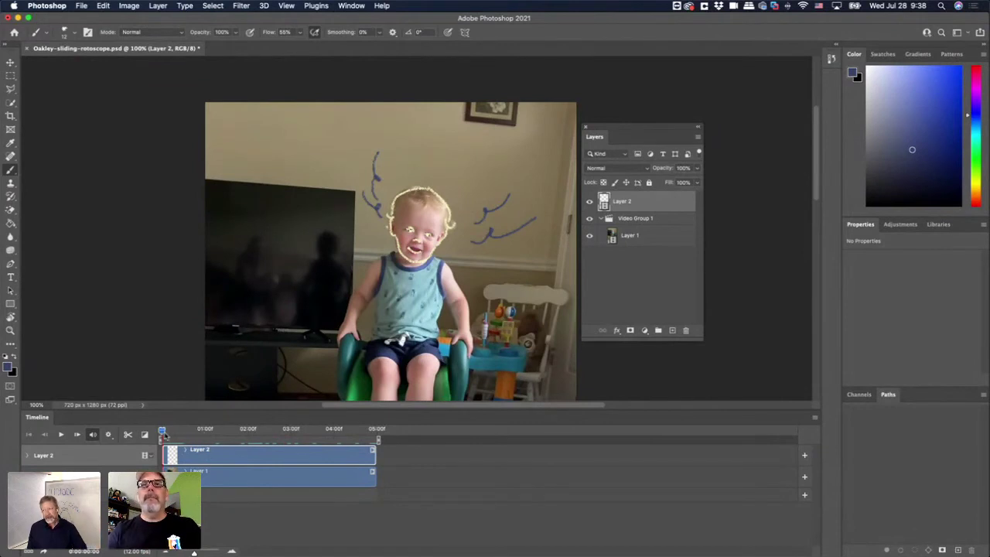
pyautogui.moveTo(161, 432); pyautogui.dragTo(164, 434)
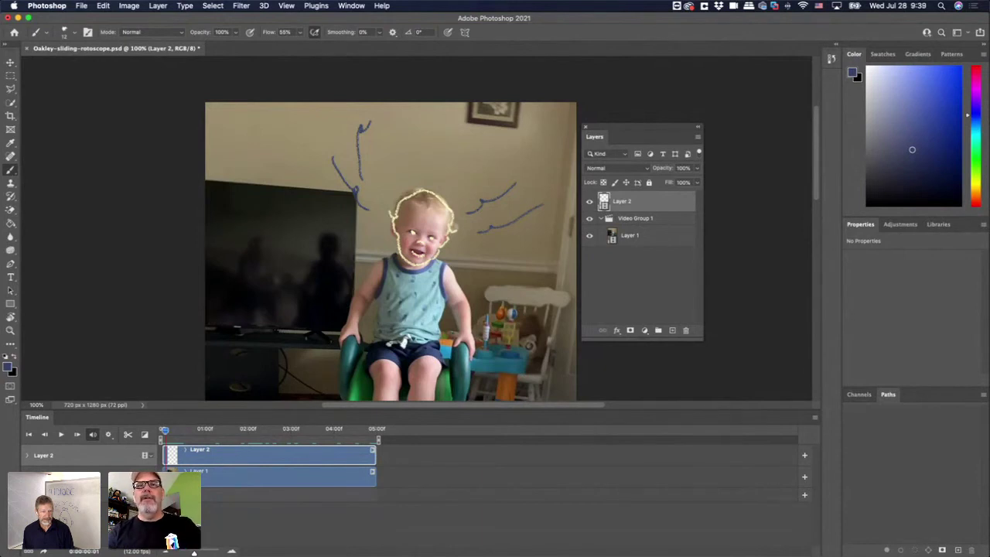
pyautogui.click(640, 219)
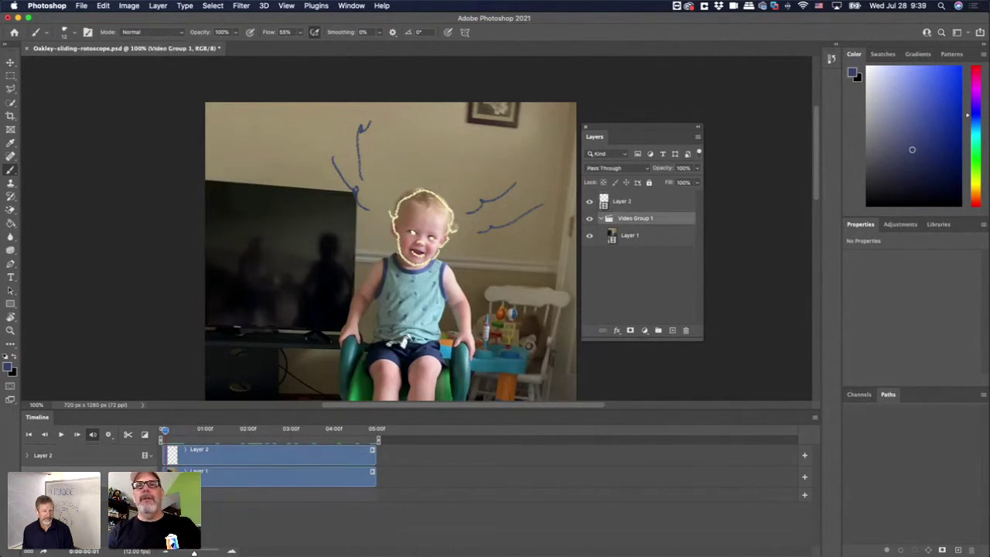
pyautogui.click(648, 242)
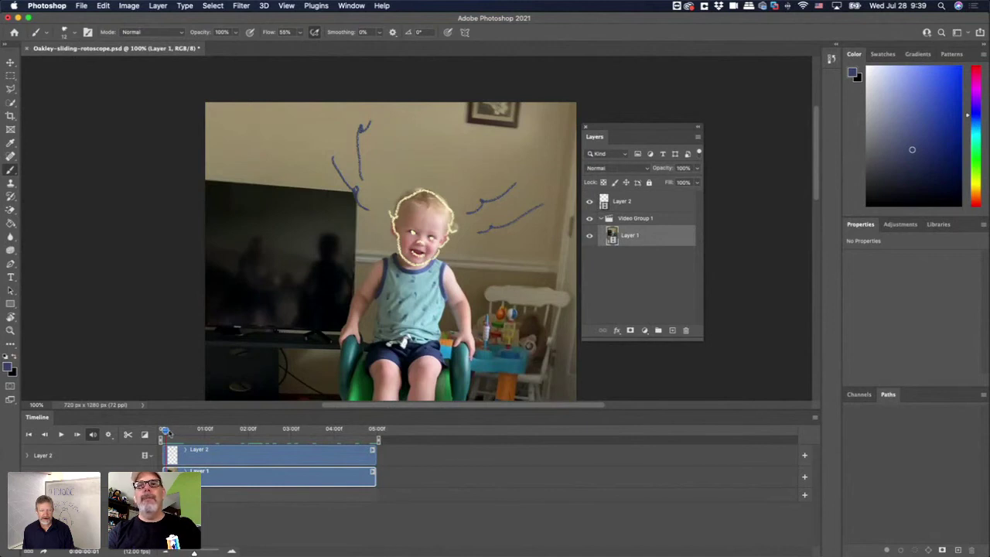
# Erase patches of the wall and television from Layer 1 on the first frame with an enlarged Eraser.
pyautogui.moveTo(164, 431); pyautogui.dragTo(161, 431)
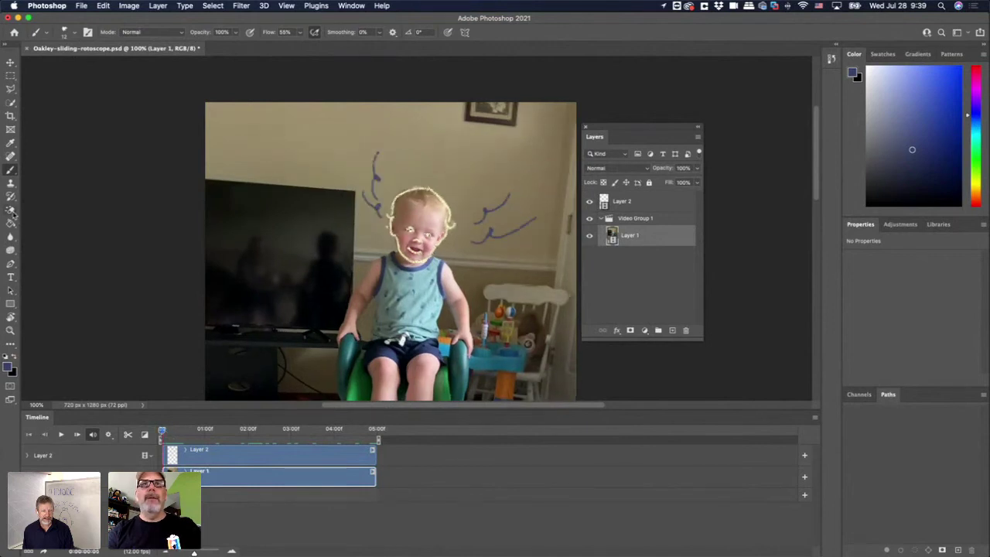
pyautogui.moveTo(11, 209); pyautogui.dragTo(36, 213)
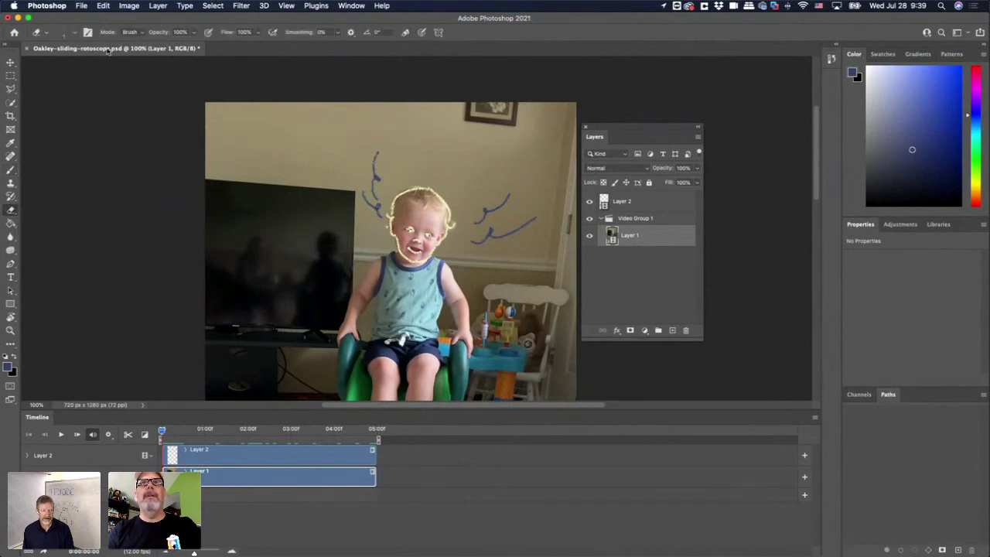
pyautogui.click(75, 34)
pyautogui.moveTo(68, 68); pyautogui.dragTo(72, 69)
pyautogui.moveTo(219, 141); pyautogui.dragTo(251, 210)
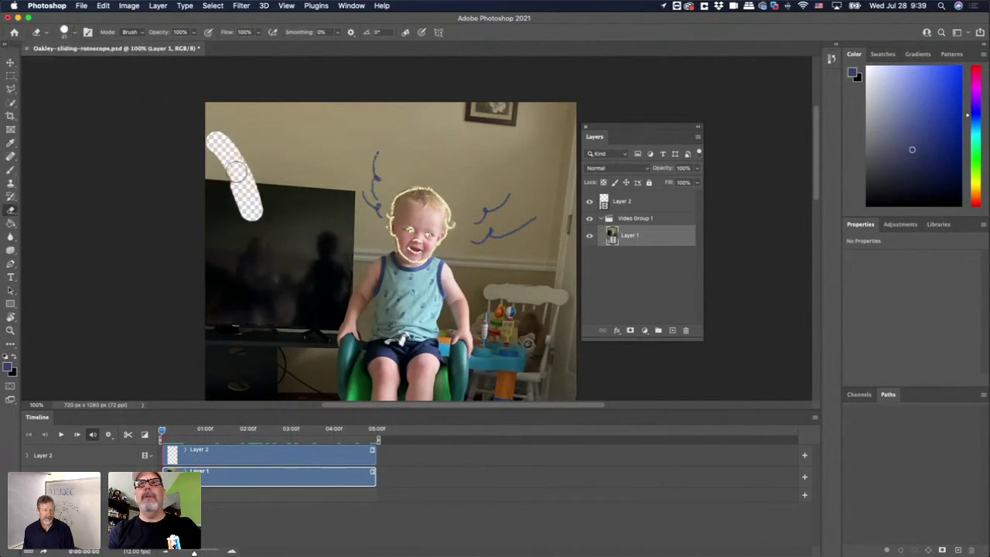
pyautogui.moveTo(237, 172)
pyautogui.mouseDown()
pyautogui.moveTo(241, 273)
pyautogui.moveTo(259, 258)
pyautogui.moveTo(277, 274)
pyautogui.moveTo(284, 299)
pyautogui.moveTo(336, 295)
pyautogui.moveTo(322, 333)
pyautogui.mouseUp()
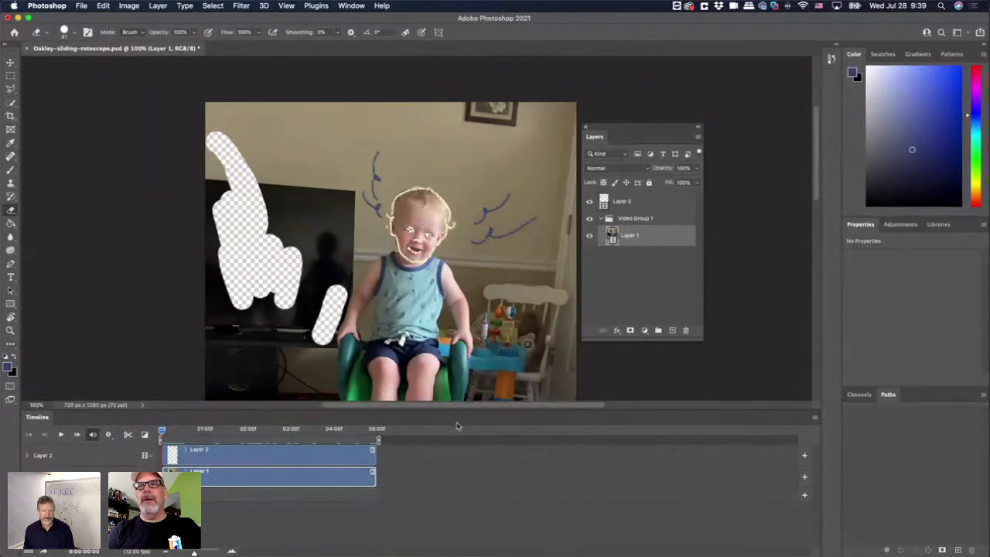
# Undo all the eraser strokes made on the video frame.
pyautogui.press('super+z')
pyautogui.press('super+z')
pyautogui.press('super+z')
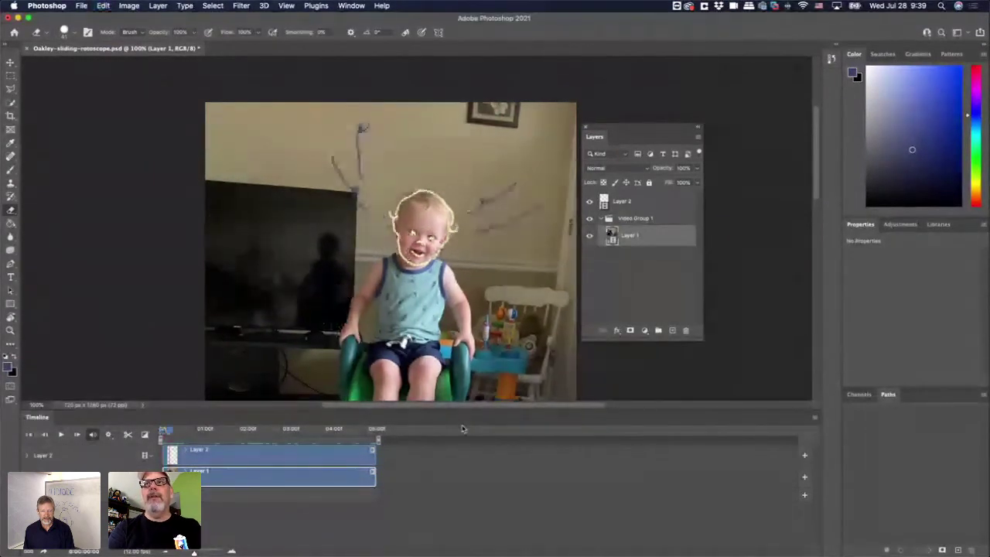
pyautogui.press('super+z')
pyautogui.press('super+z')
pyautogui.press('super+z')
pyautogui.press('super+z')
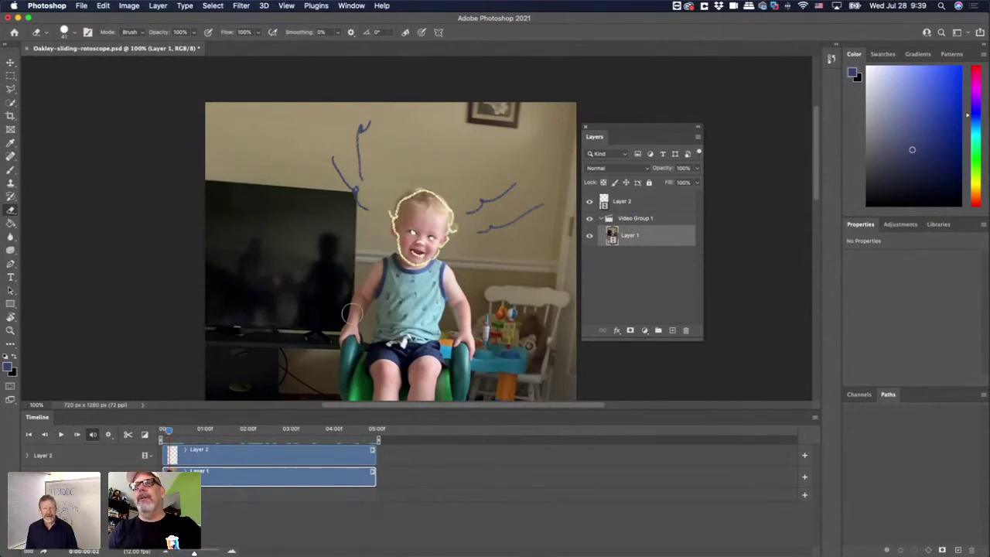
# Apply the Solarize filter to Layer 1 on the third frame.
pyautogui.click(248, 8)
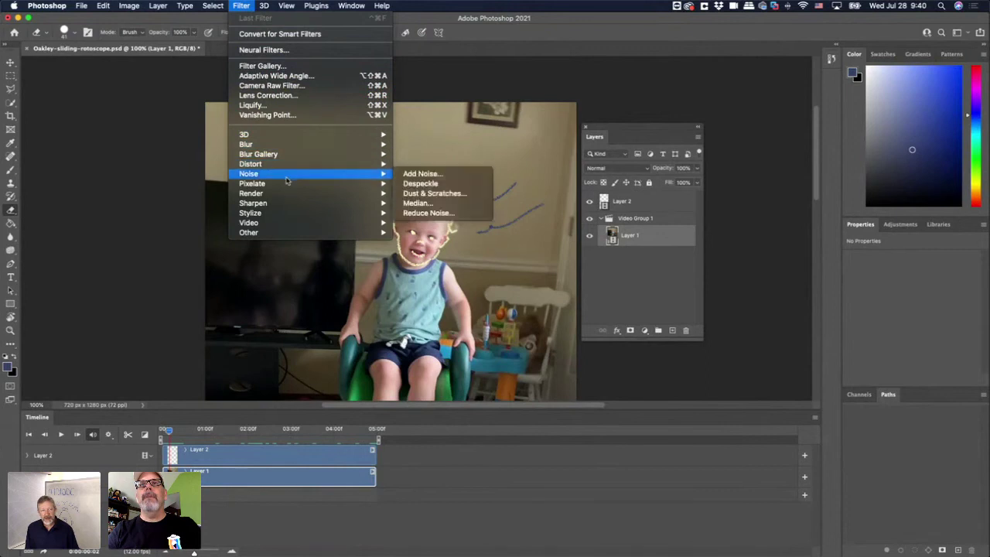
pyautogui.moveTo(288, 199)
pyautogui.moveTo(294, 233)
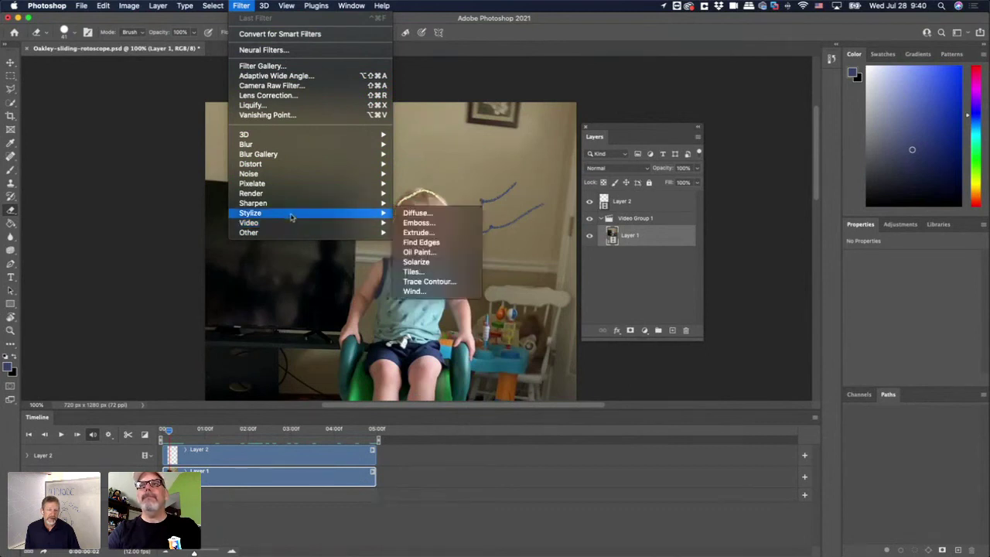
pyautogui.click(425, 255)
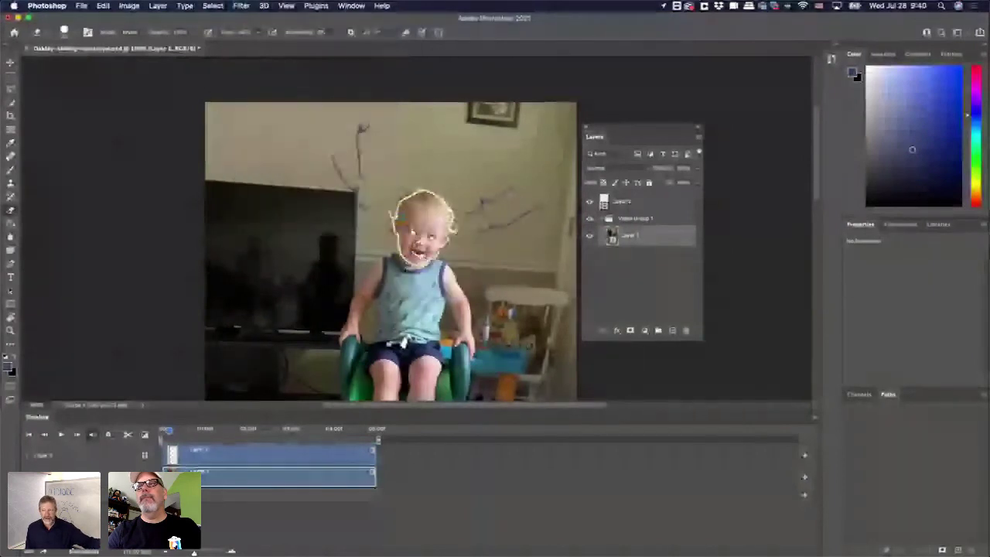
pyautogui.click(244, 5)
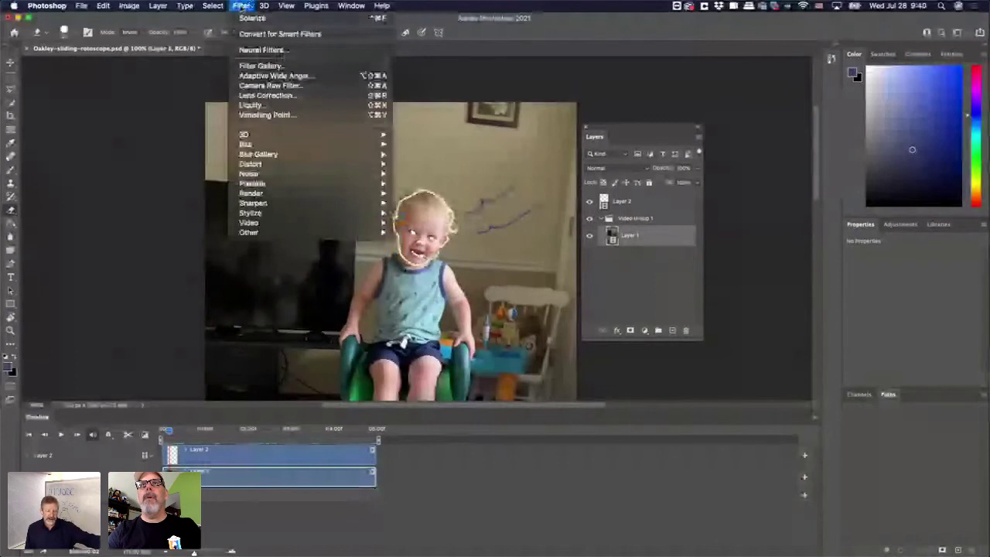
pyautogui.click(263, 66)
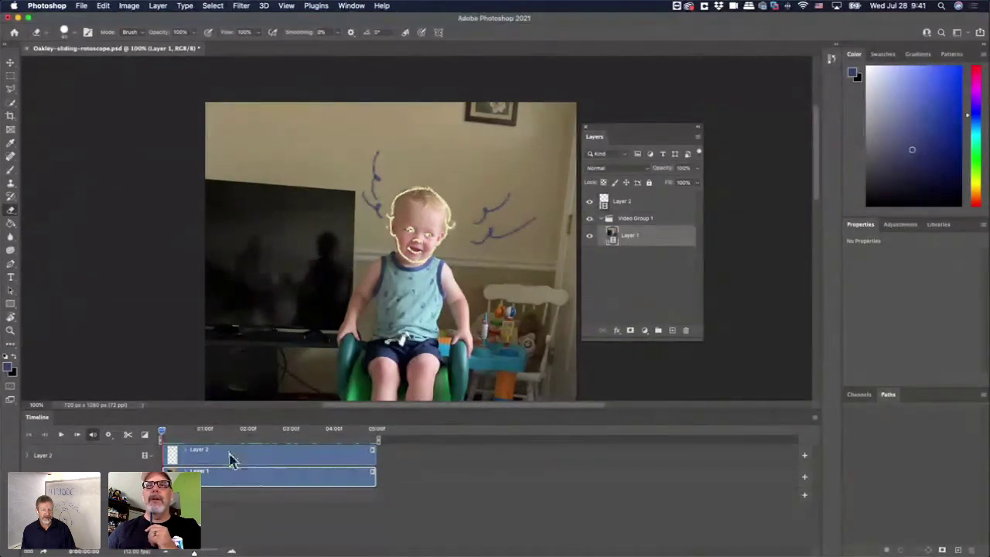
pyautogui.click(242, 6)
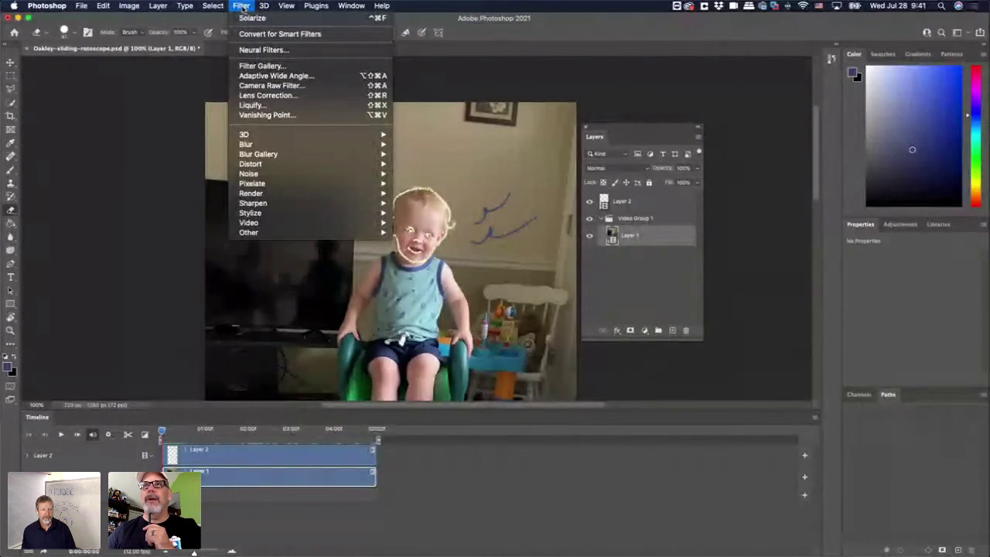
pyautogui.click(638, 232)
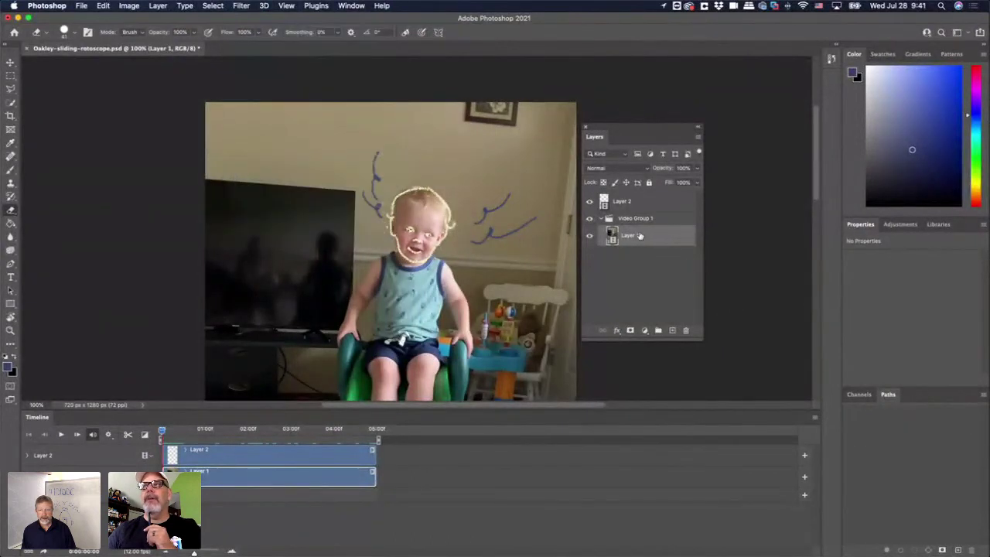
# Apply the Filter Gallery's Water Paper effect to Layer 1's first frame, with fiber length 15, brightness 60 and contrast 80.
pyautogui.click(242, 6)
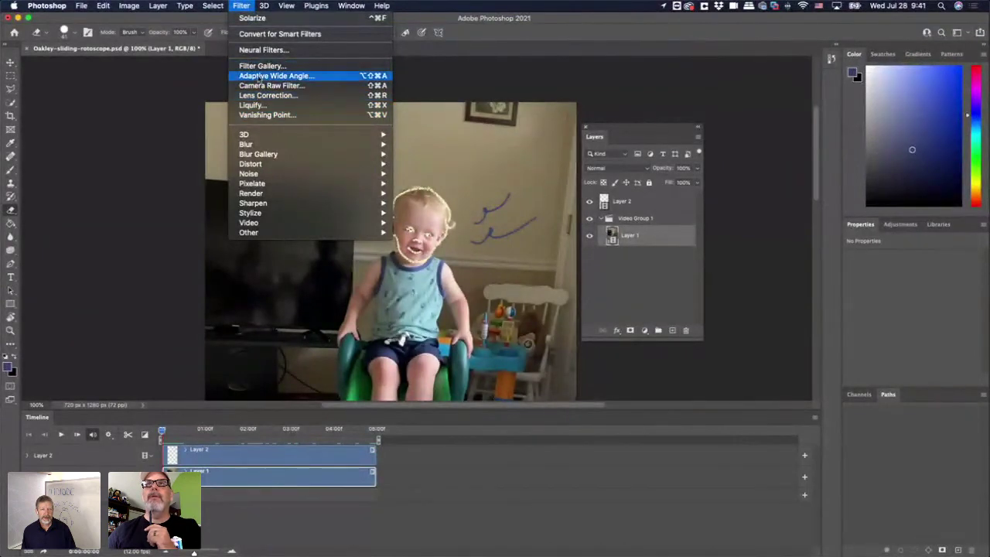
pyautogui.click(262, 66)
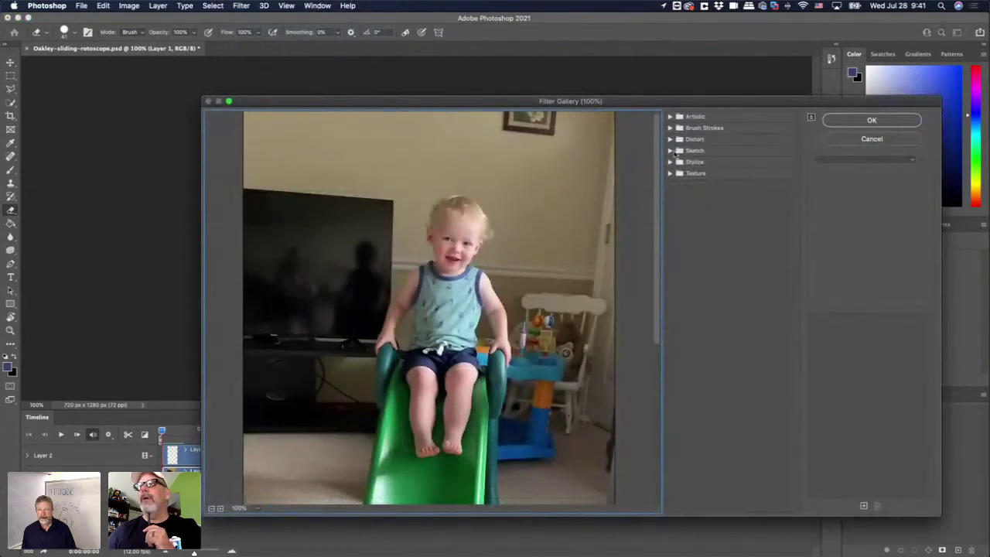
pyautogui.click(672, 150)
pyautogui.click(684, 177)
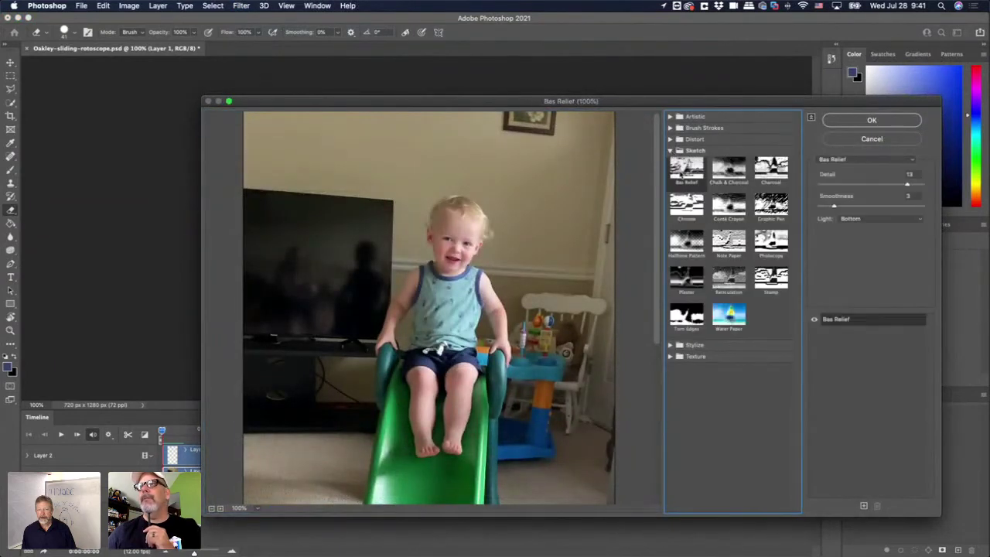
pyautogui.click(718, 171)
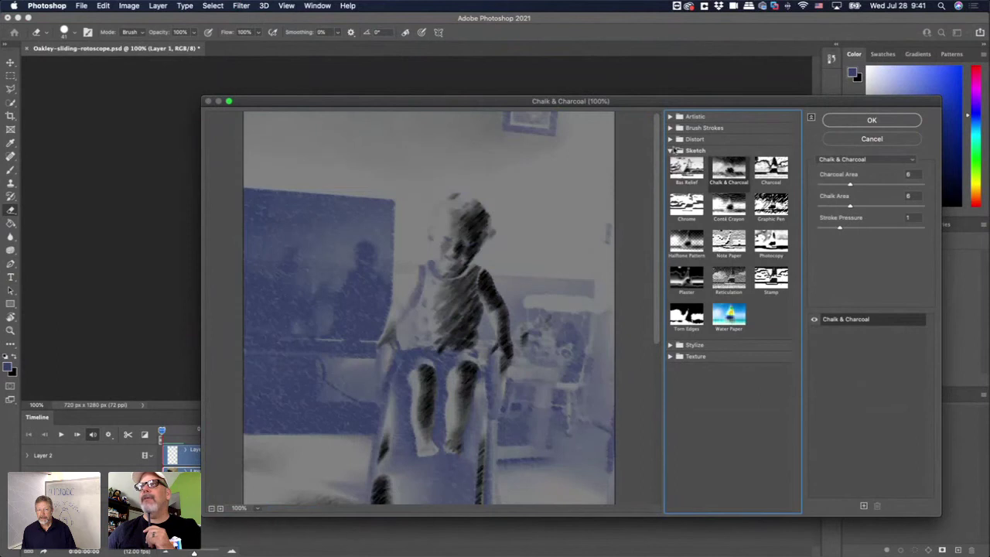
pyautogui.click(728, 321)
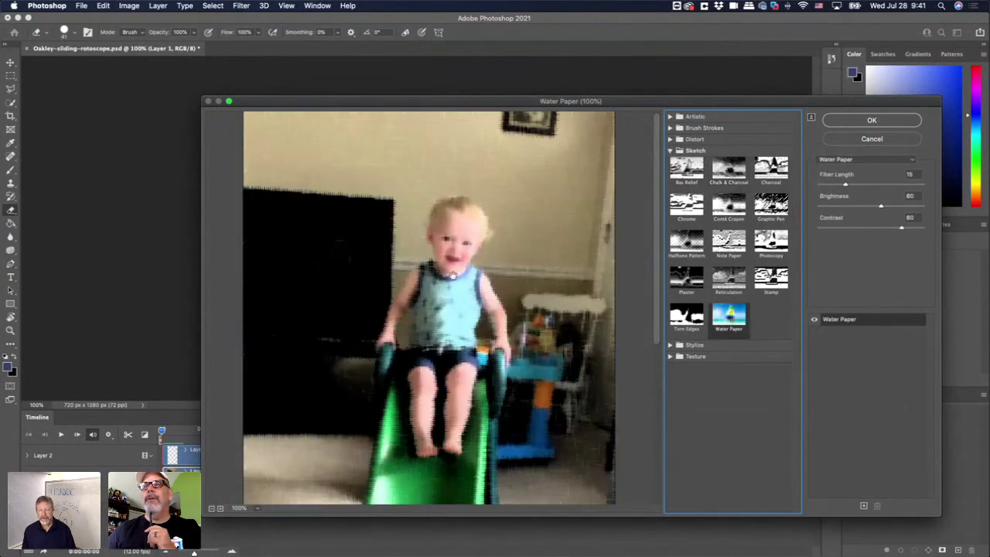
pyautogui.click(880, 123)
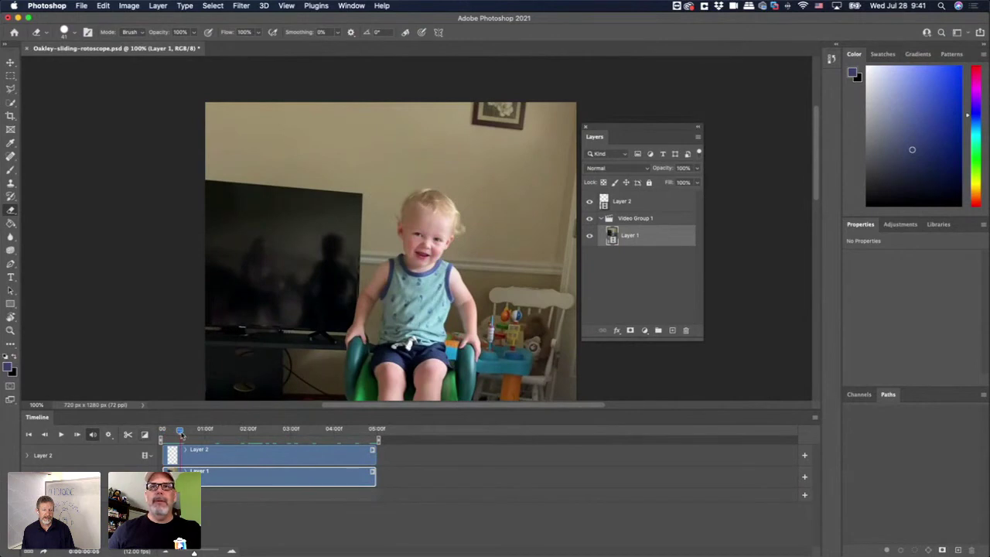
# Scrub the playhead back and forth over the first few frames to compare the filtered and unfiltered frames.
pyautogui.moveTo(181, 432); pyautogui.dragTo(166, 433)
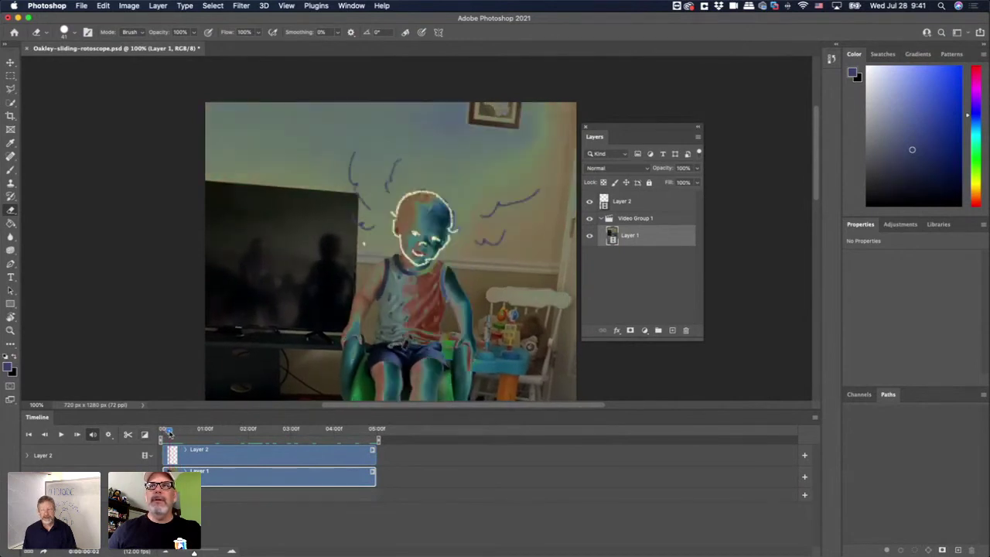
pyautogui.moveTo(169, 432); pyautogui.dragTo(165, 431)
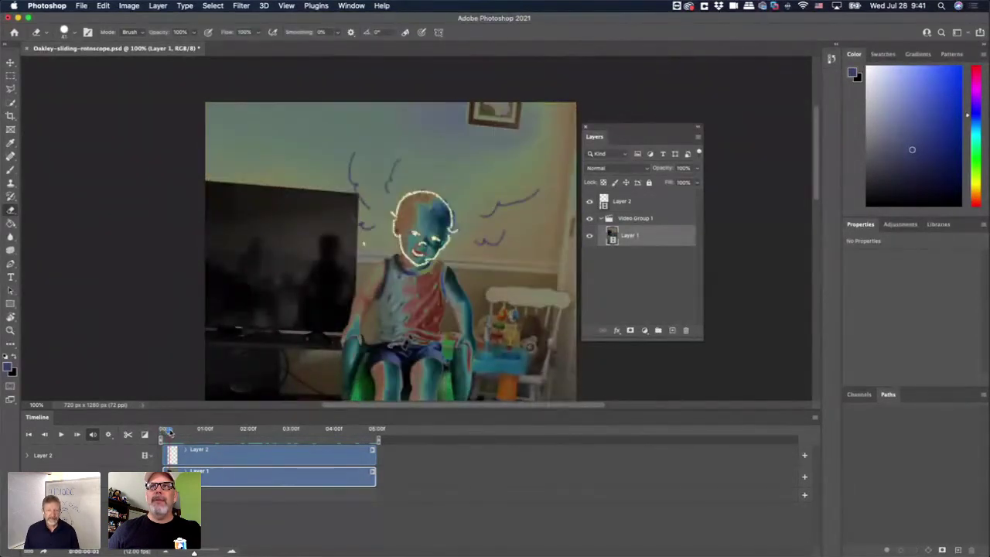
pyautogui.moveTo(163, 433); pyautogui.dragTo(168, 432)
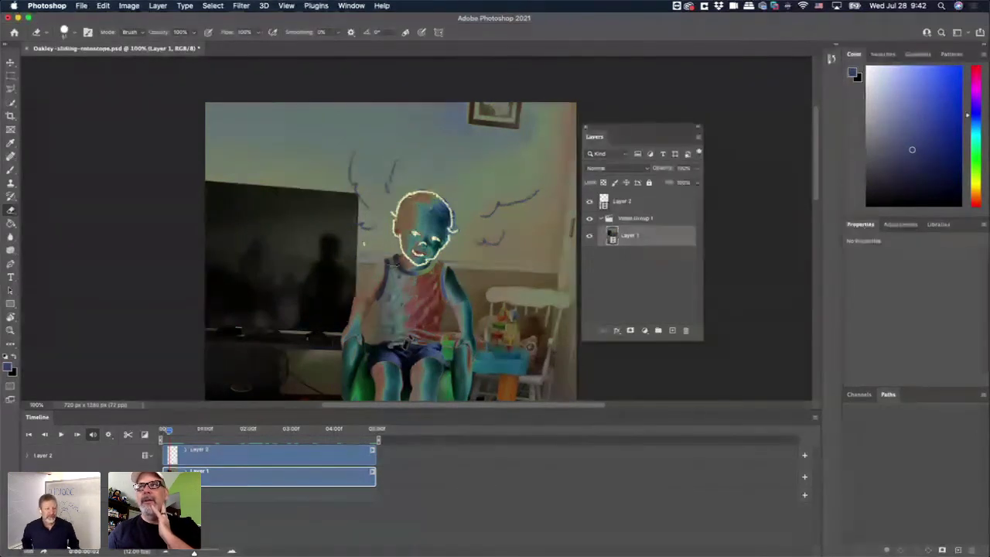
# Lasso the head outline and blue strokes on Layer 2's first frame and copy the selected drawing.
pyautogui.click(11, 88)
pyautogui.click(46, 91)
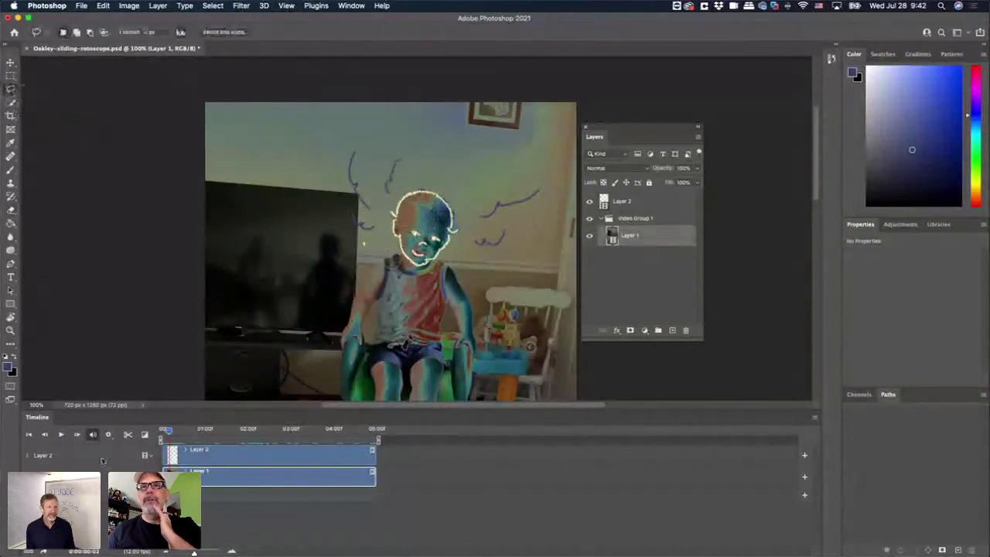
pyautogui.click(164, 431)
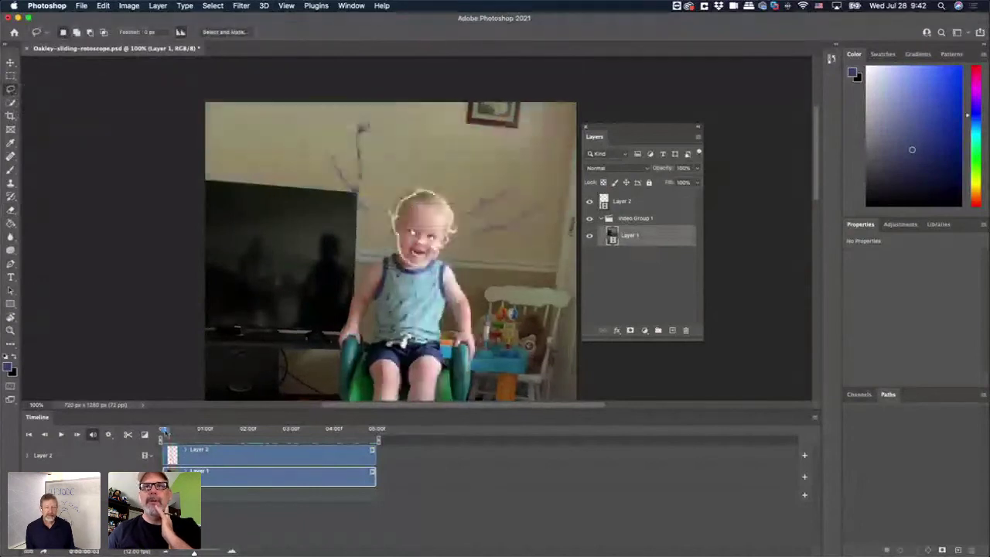
pyautogui.moveTo(164, 431); pyautogui.dragTo(162, 431)
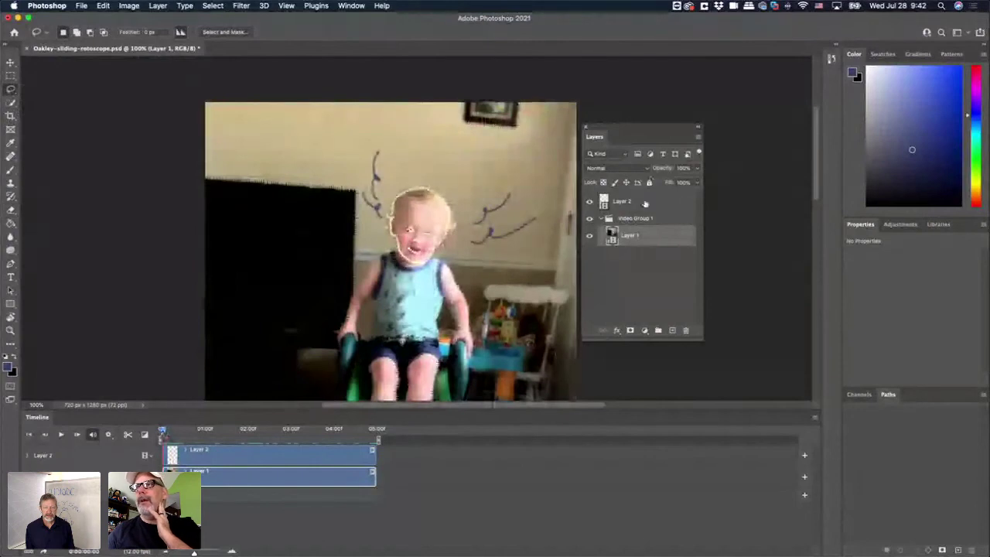
pyautogui.click(645, 203)
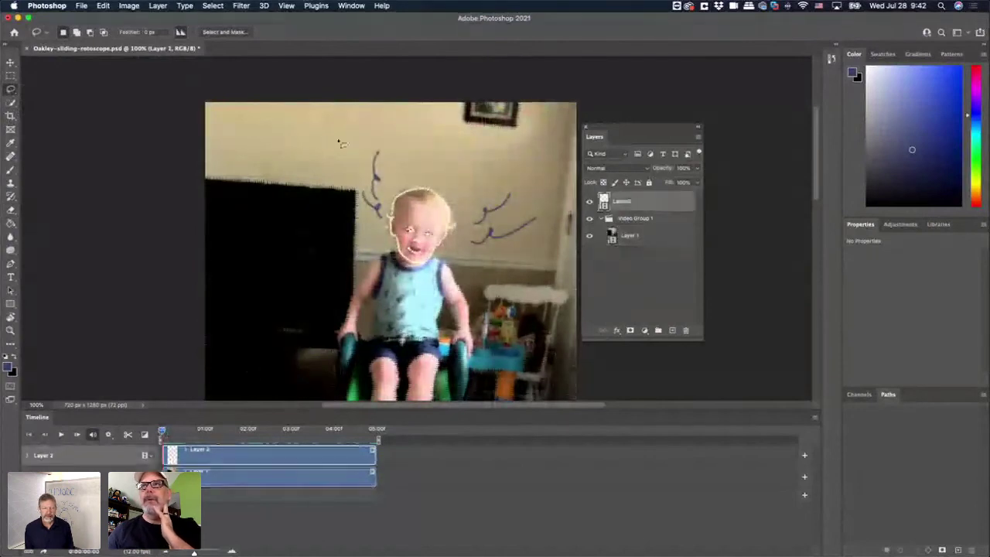
pyautogui.moveTo(338, 141); pyautogui.dragTo(500, 159)
pyautogui.moveTo(558, 226)
pyautogui.mouseDown()
pyautogui.moveTo(473, 292)
pyautogui.moveTo(323, 243)
pyautogui.moveTo(327, 188)
pyautogui.moveTo(338, 143)
pyautogui.mouseUp()
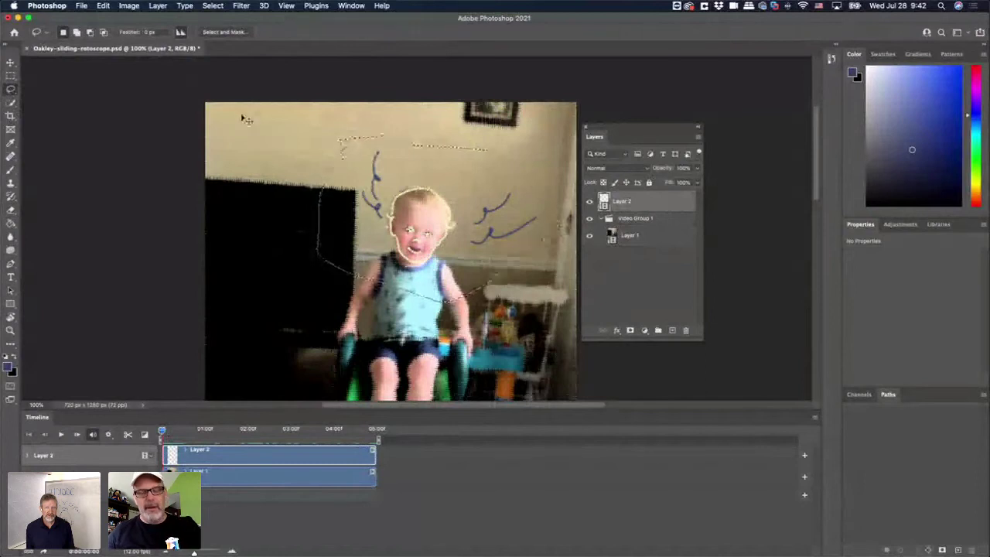
pyautogui.press('b')
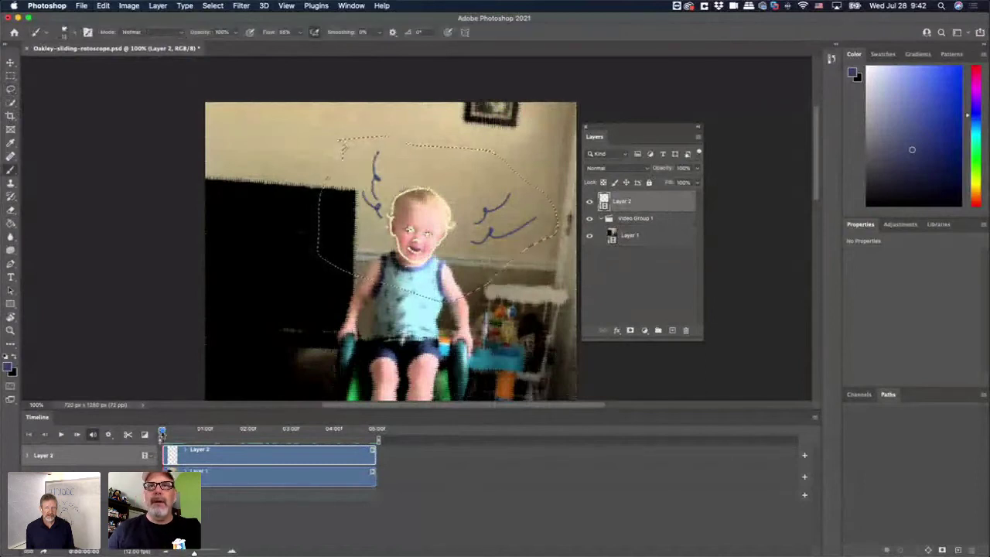
# Paste the copied drawing into Layer 2 on the fourth frame and move it over the child's head.
pyautogui.moveTo(162, 430); pyautogui.dragTo(165, 431)
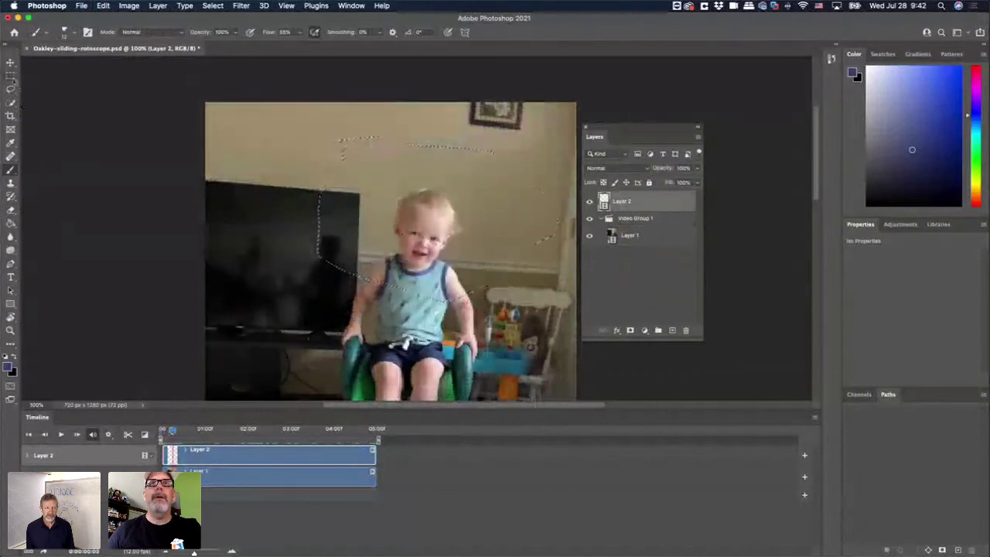
pyautogui.click(11, 76)
pyautogui.click(120, 184)
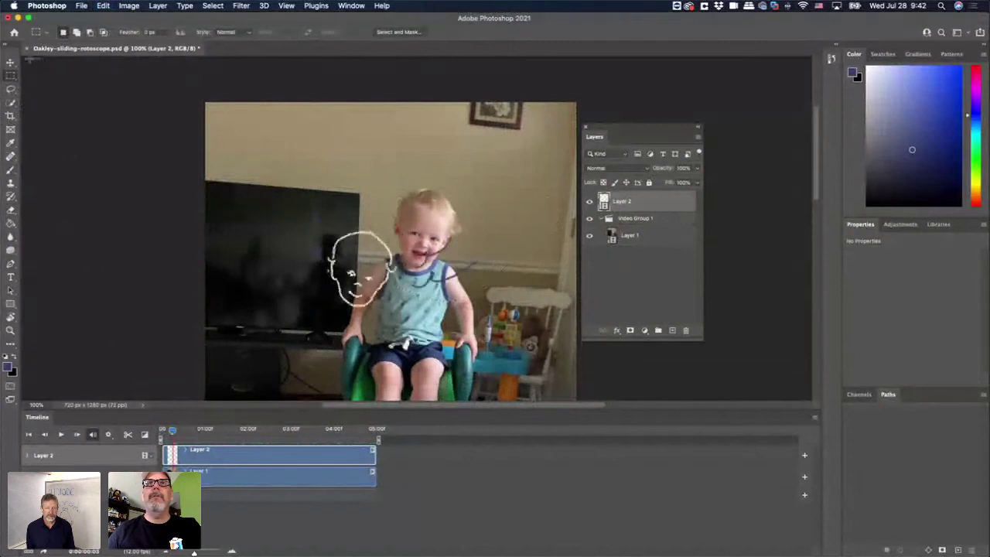
pyautogui.click(11, 63)
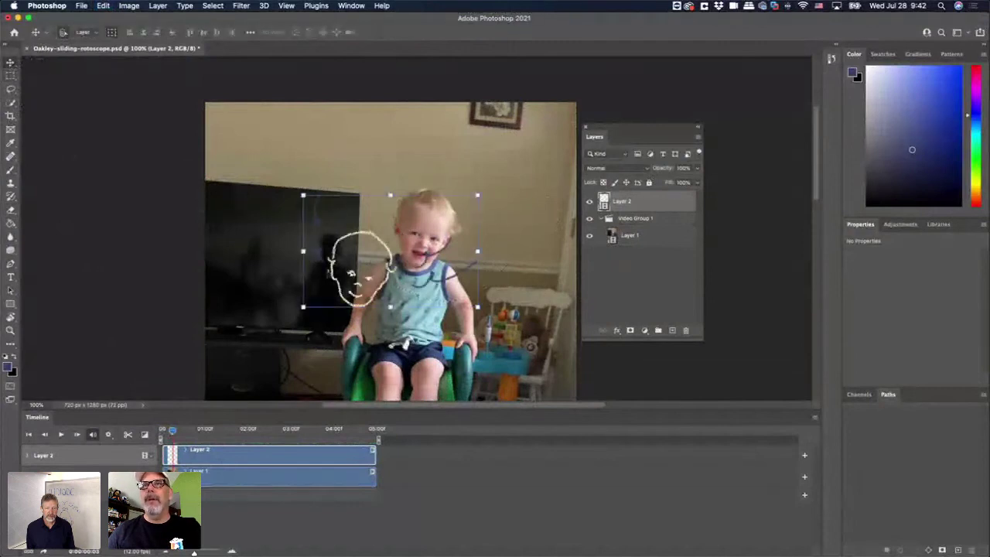
pyautogui.moveTo(351, 271)
pyautogui.mouseDown()
pyautogui.moveTo(397, 225)
pyautogui.moveTo(414, 239)
pyautogui.mouseUp()
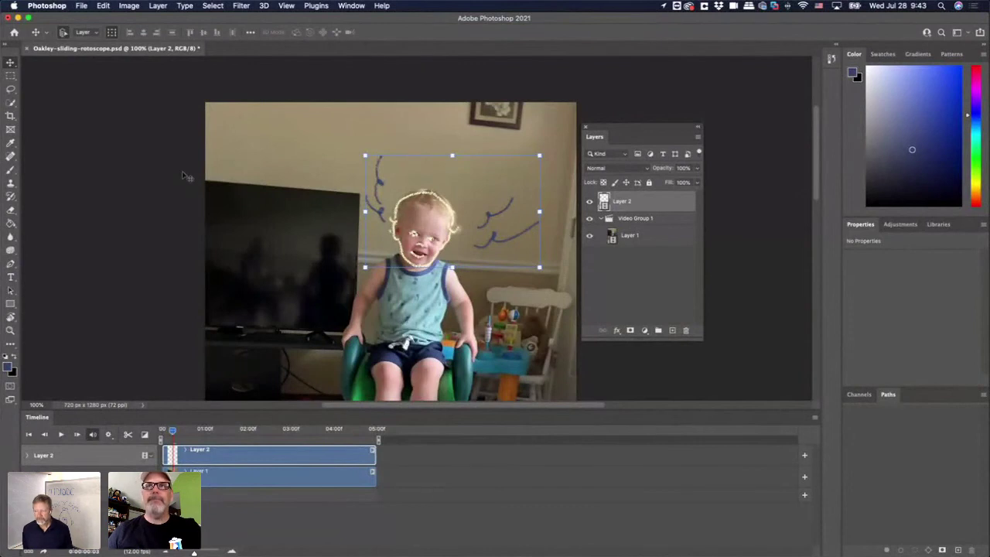
pyautogui.click(122, 195)
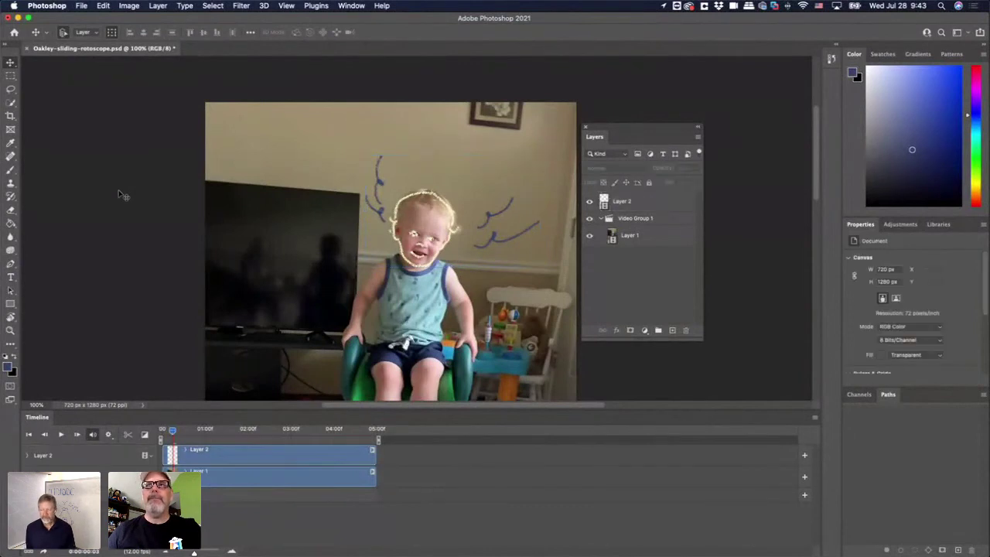
# Preview the animation's playback in Save for Web with the GIF 128 Dithered preset, and close it without saving.
pyautogui.click(82, 6)
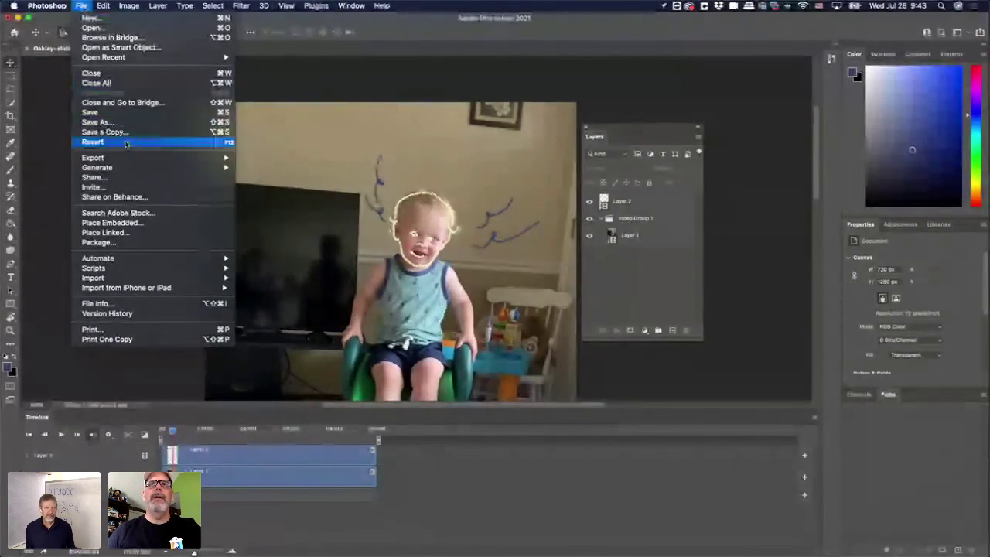
pyautogui.moveTo(224, 158)
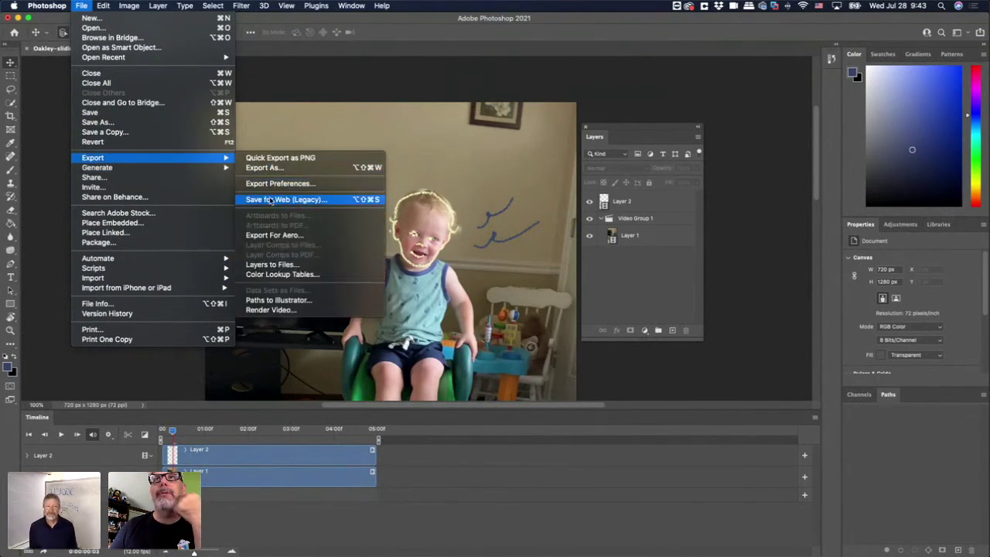
pyautogui.click(271, 199)
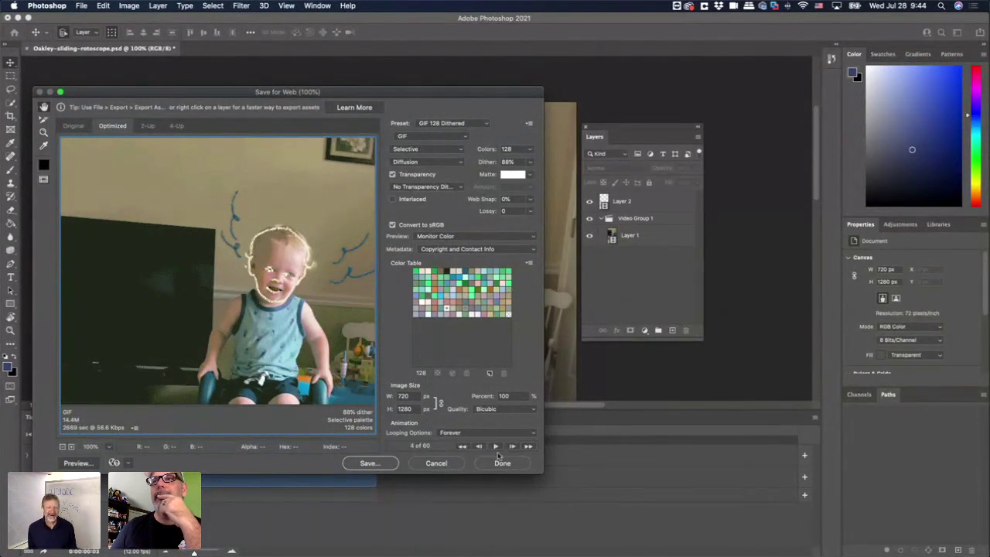
pyautogui.click(496, 447)
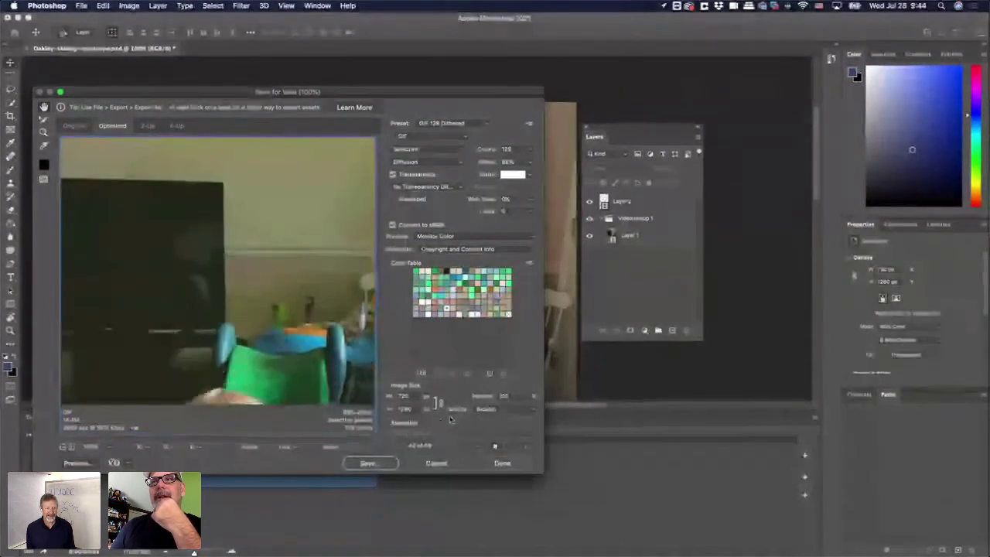
pyautogui.click(436, 462)
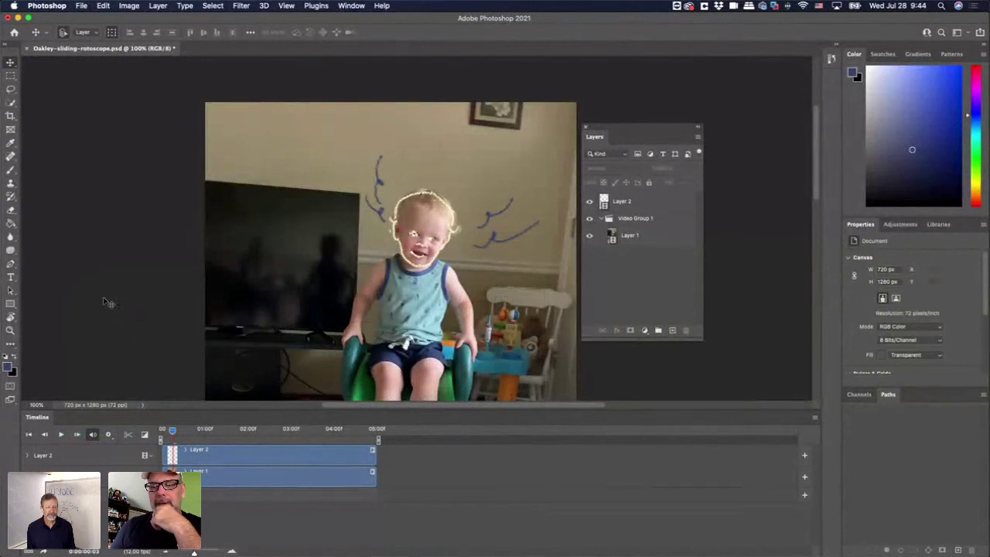
# Review the Render Video settings for H.264 format and document frame rate, and close them without rendering.
pyautogui.click(84, 7)
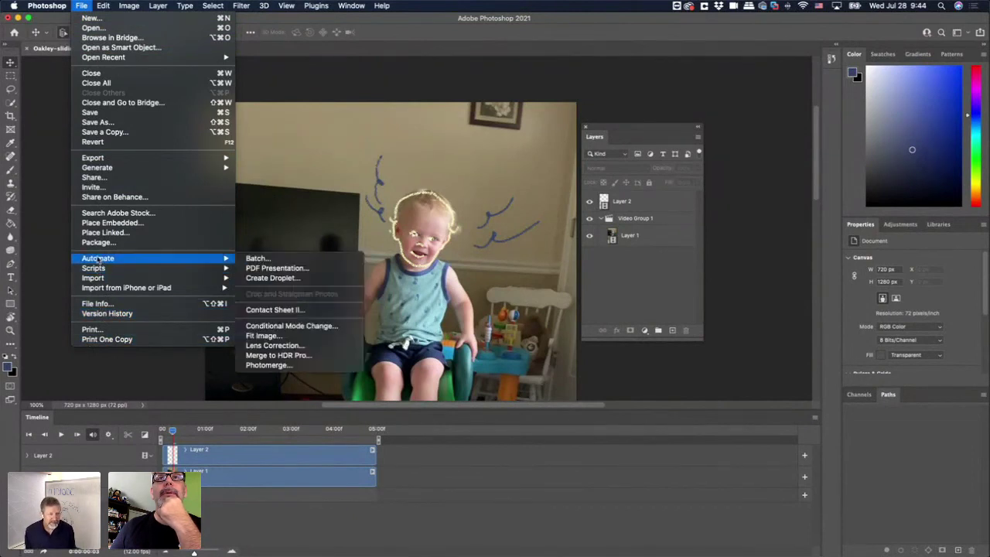
pyautogui.moveTo(102, 281)
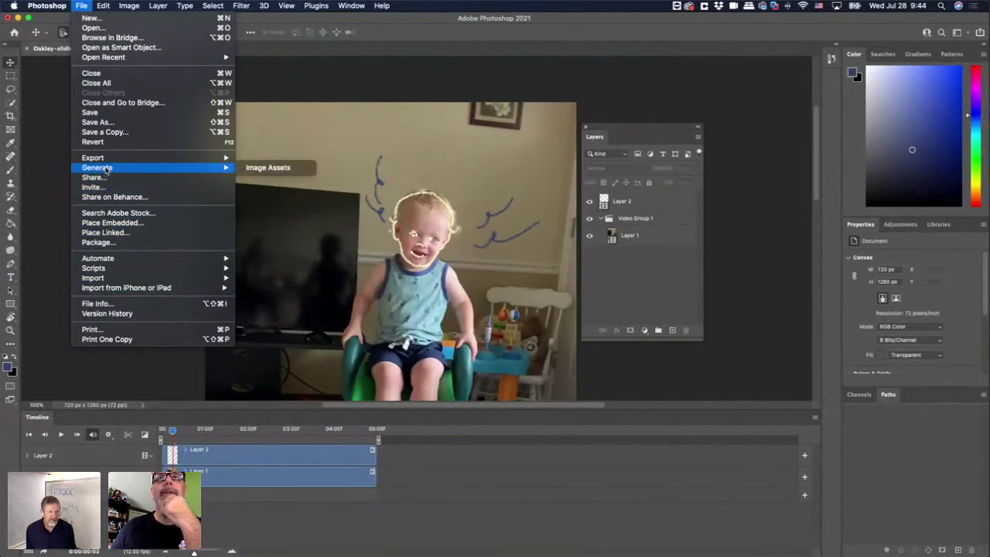
pyautogui.moveTo(104, 163)
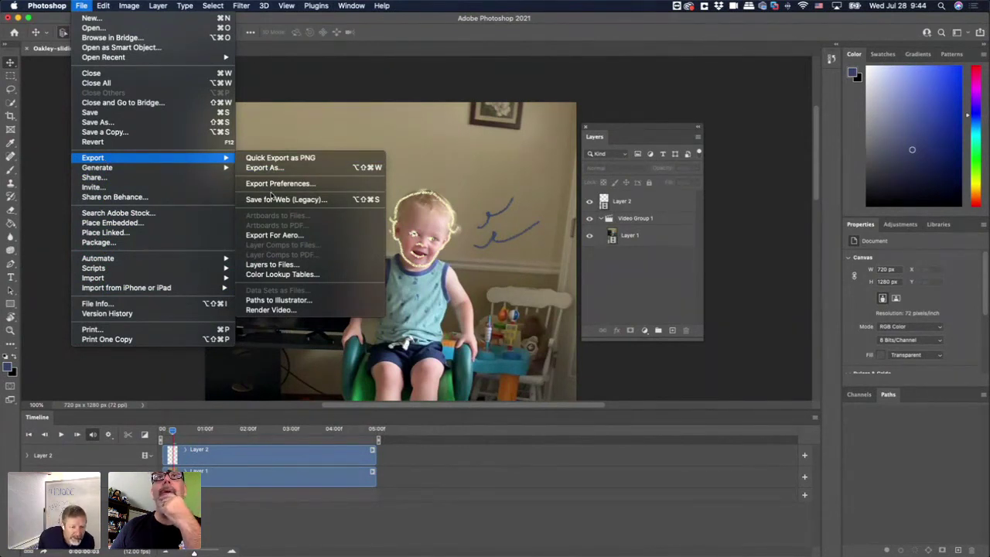
pyautogui.click(274, 310)
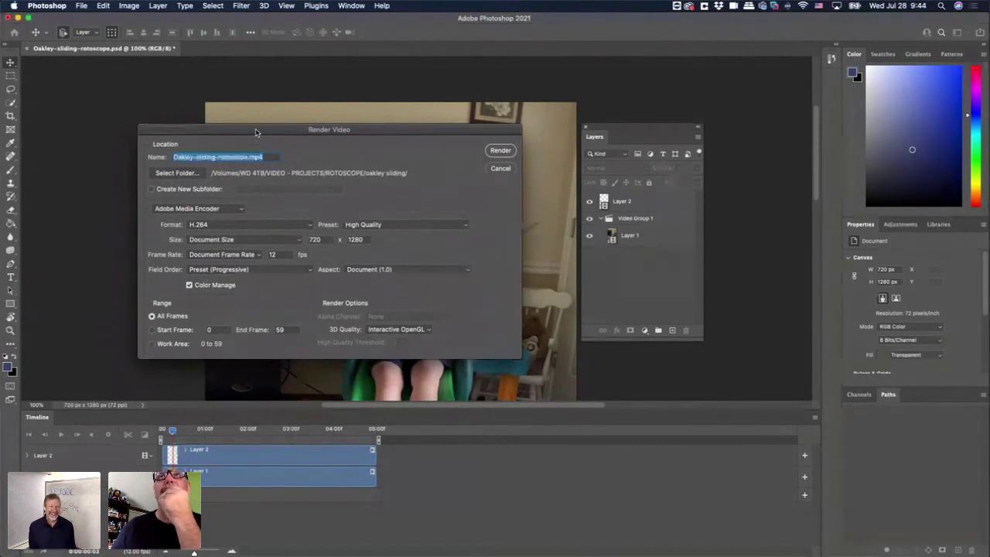
pyautogui.click(253, 225)
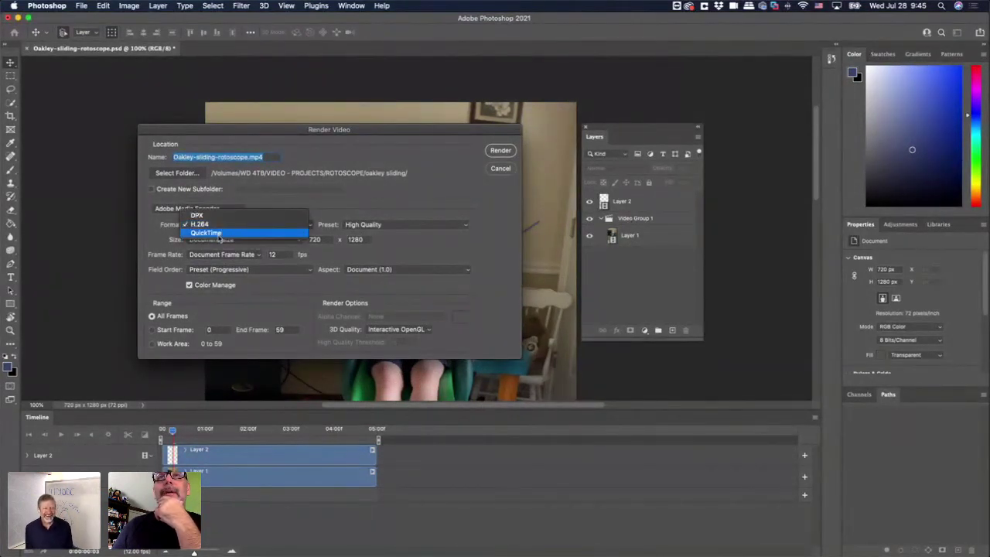
pyautogui.click(198, 225)
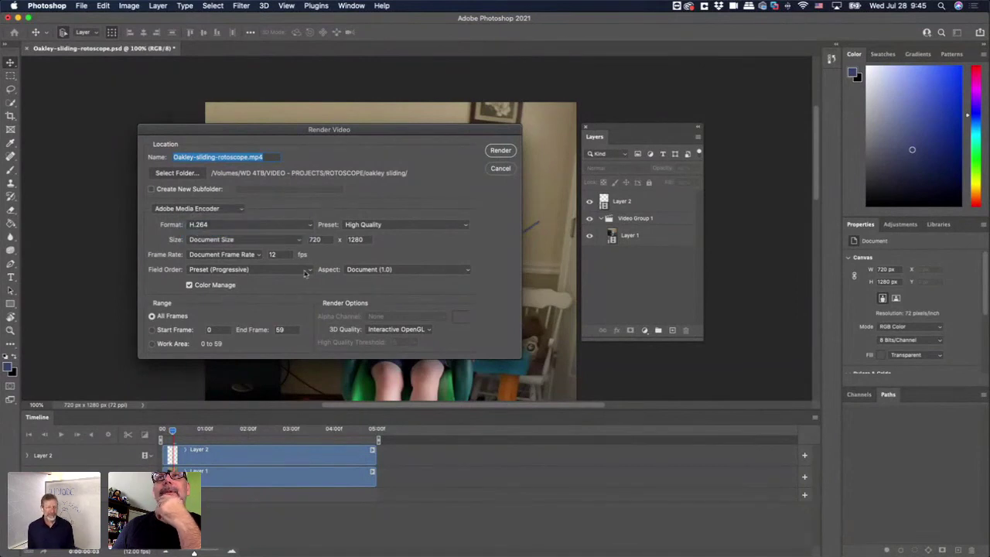
pyautogui.doubleClick(281, 256)
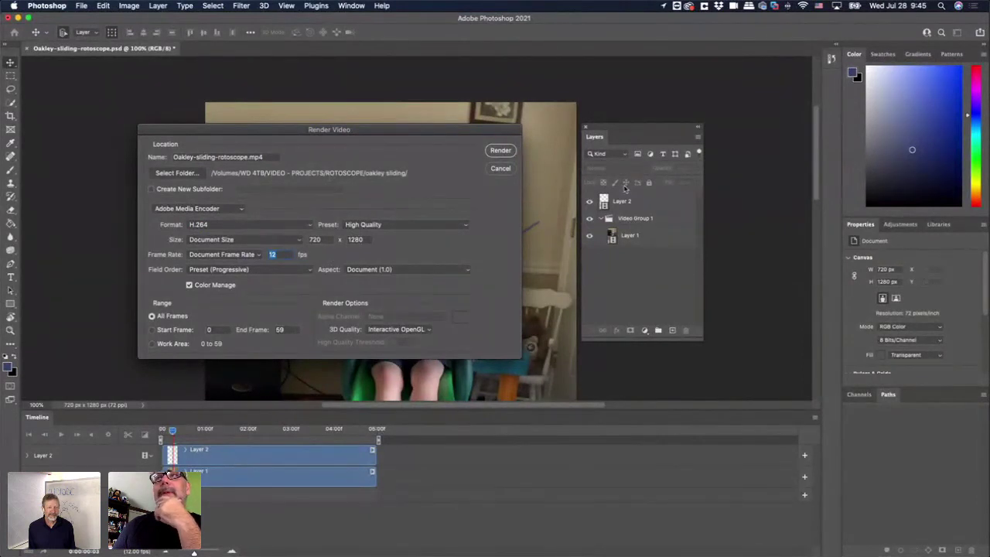
pyautogui.click(501, 169)
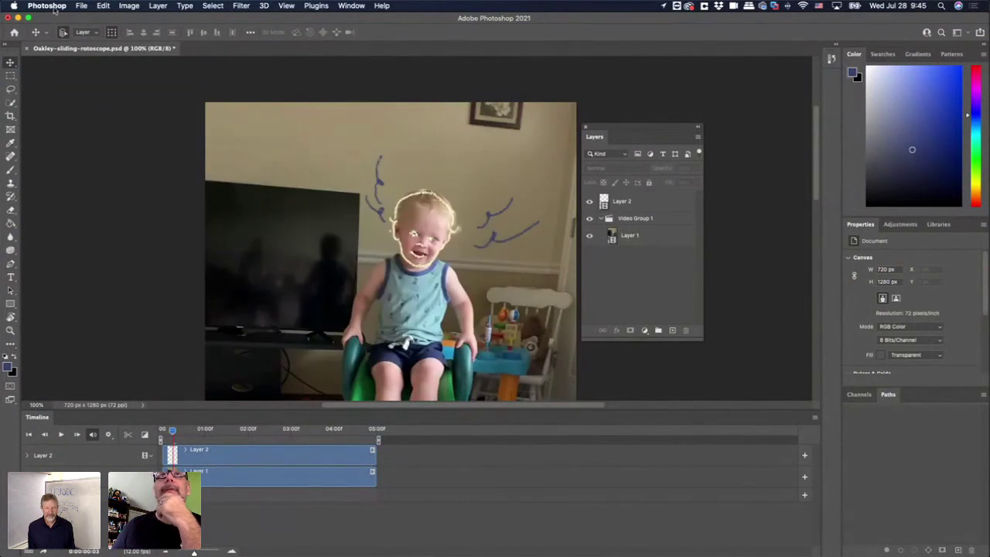
# Browse the ROTOSCOPE project's fist-bump, thumbs-down and thumbs-up folders and open thumbs-up-art.psd.
pyautogui.click(81, 6)
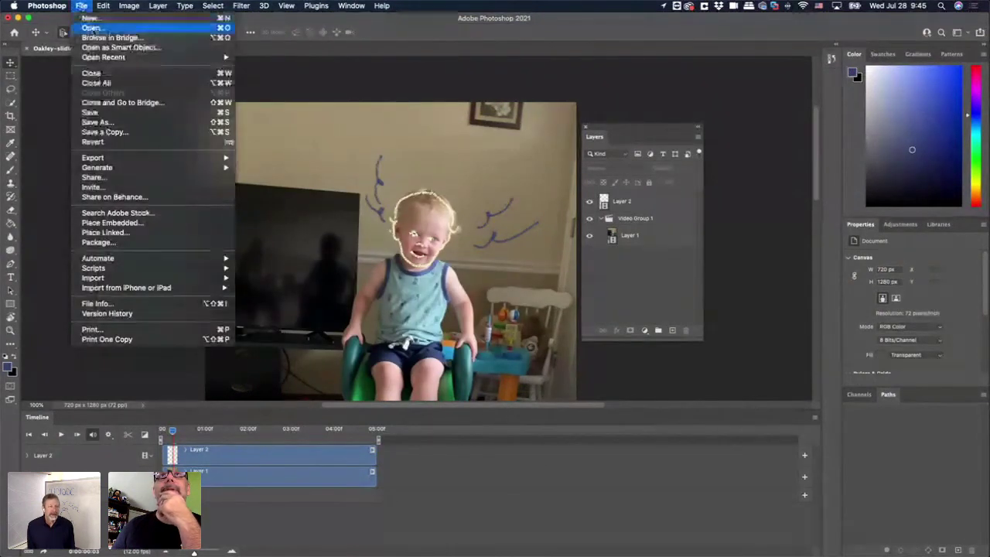
pyautogui.click(91, 27)
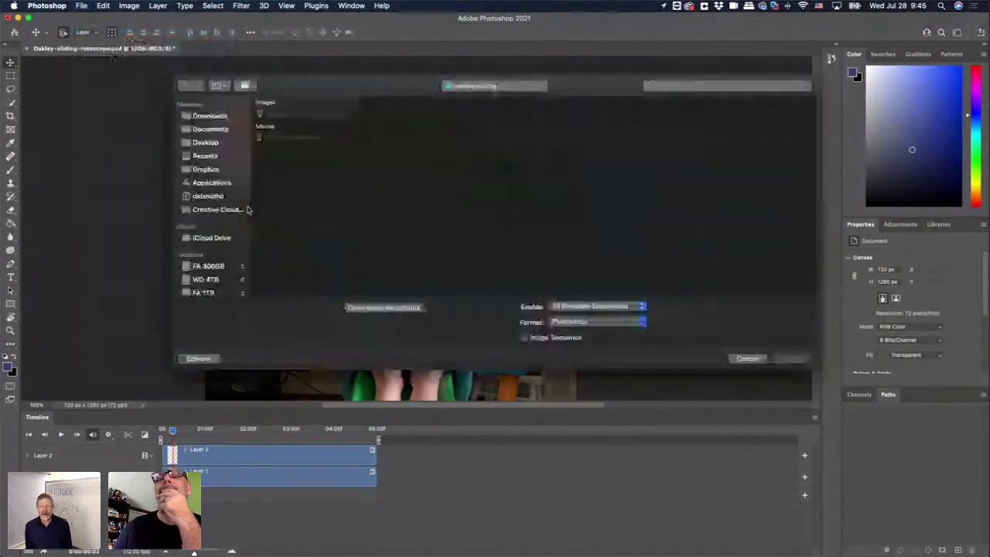
pyautogui.click(479, 85)
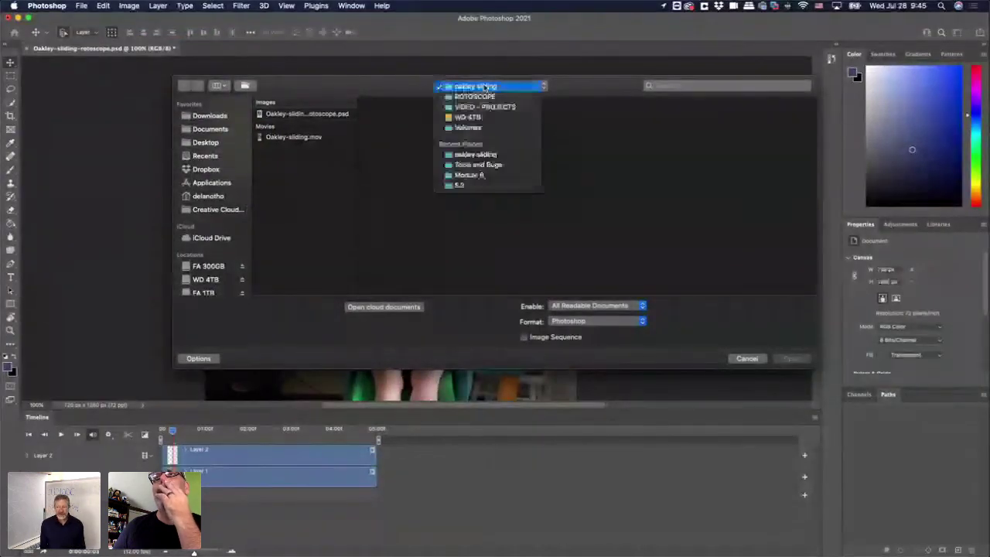
pyautogui.click(483, 97)
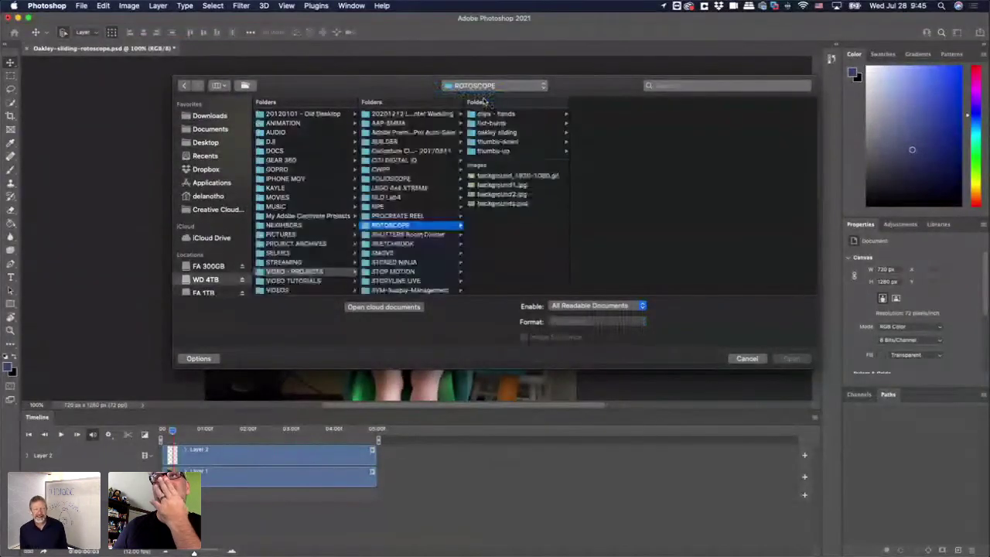
pyautogui.click(493, 124)
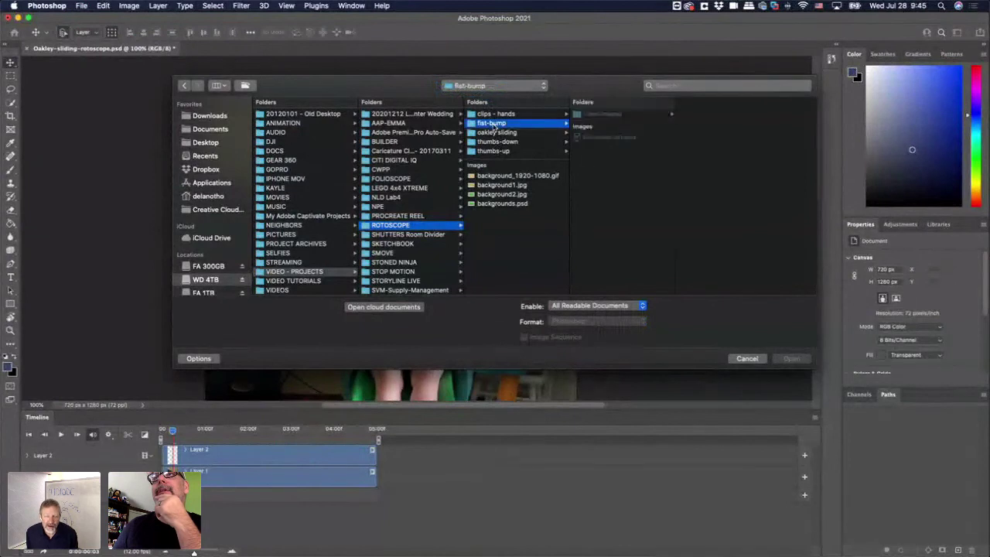
pyautogui.click(600, 137)
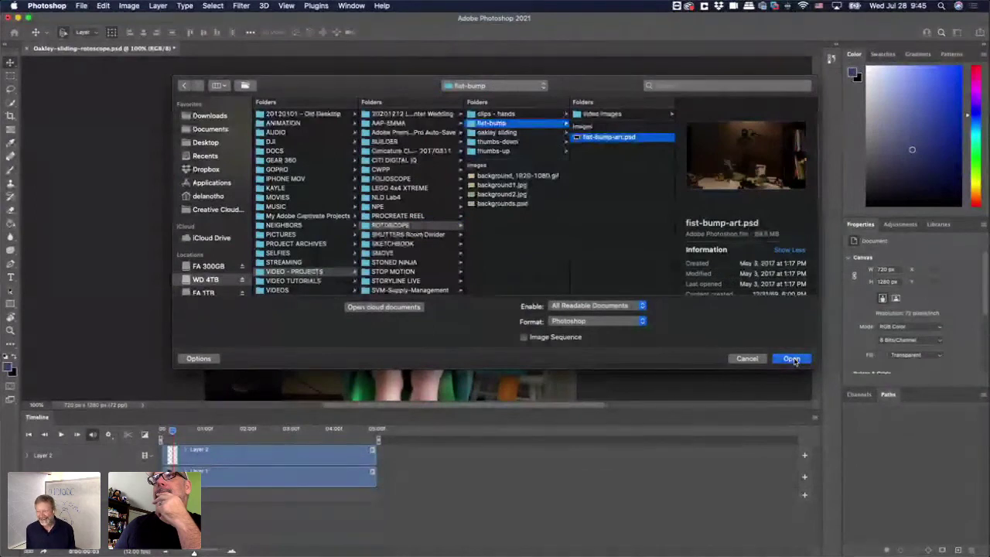
pyautogui.click(514, 144)
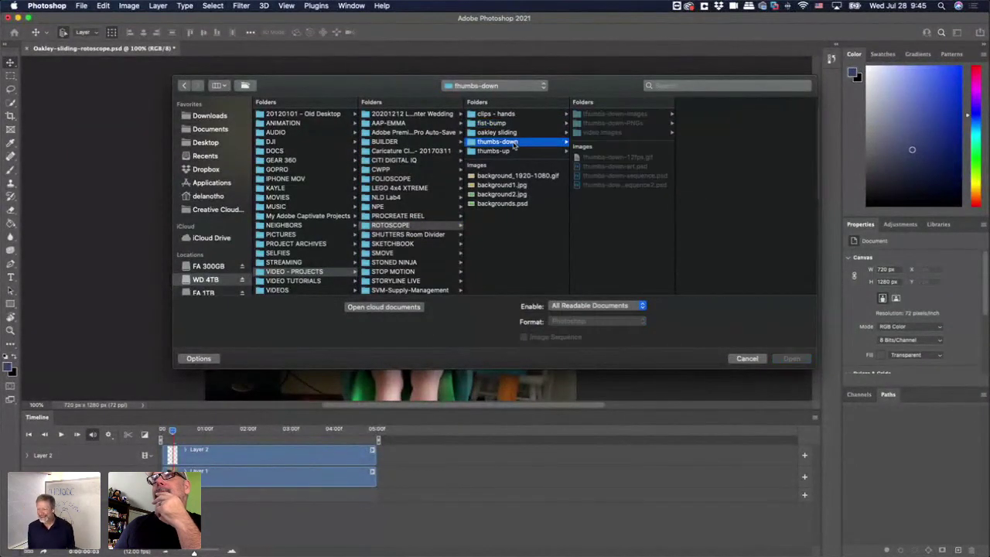
pyautogui.click(608, 167)
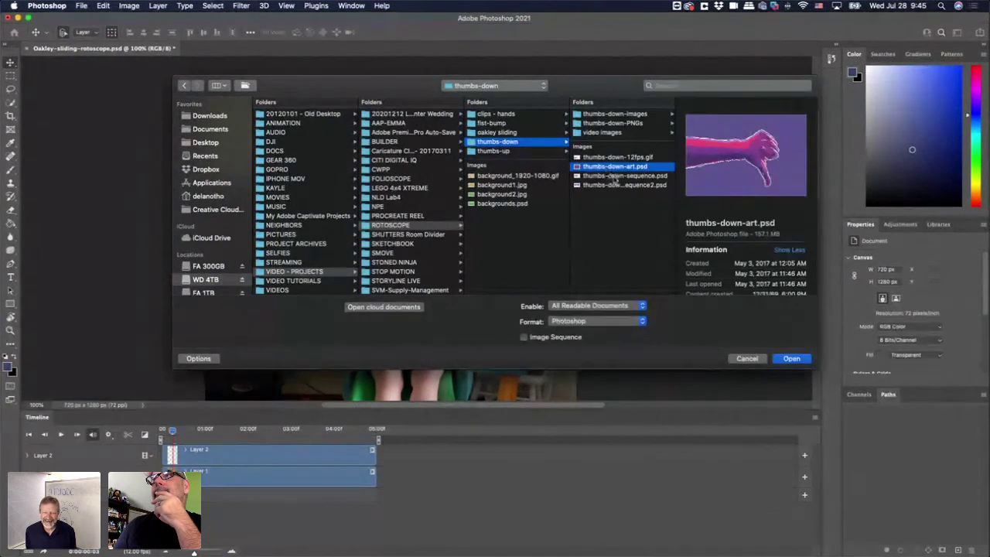
pyautogui.click(503, 153)
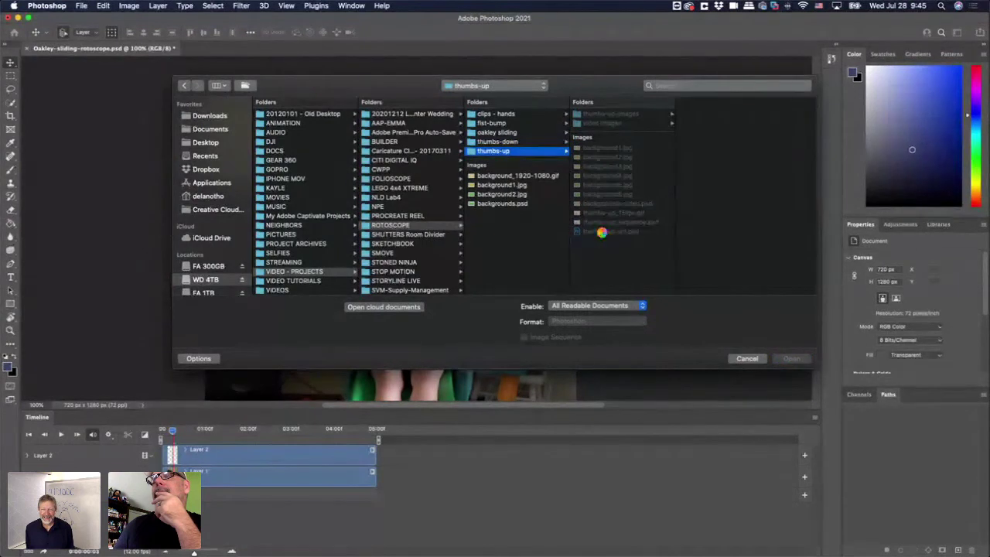
pyautogui.click(604, 232)
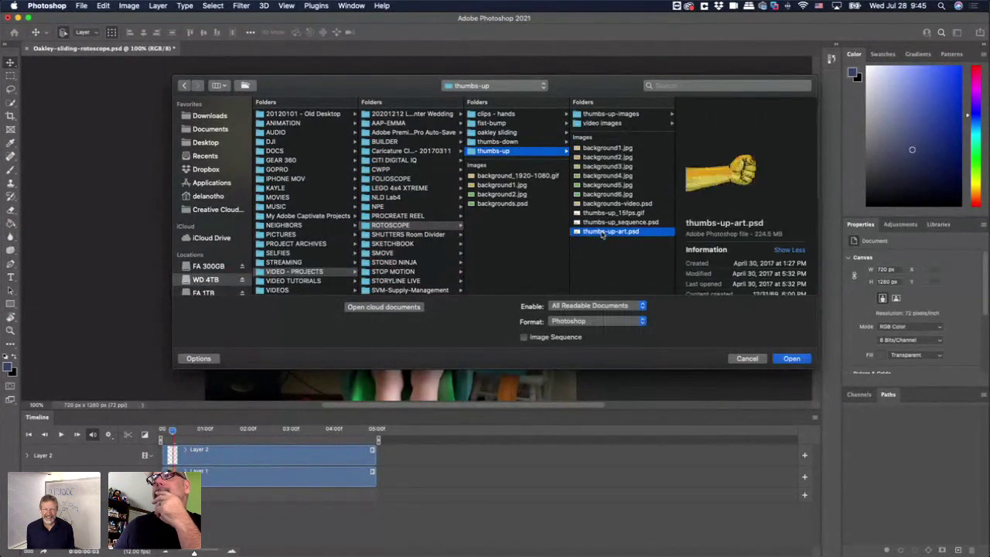
pyautogui.click(806, 362)
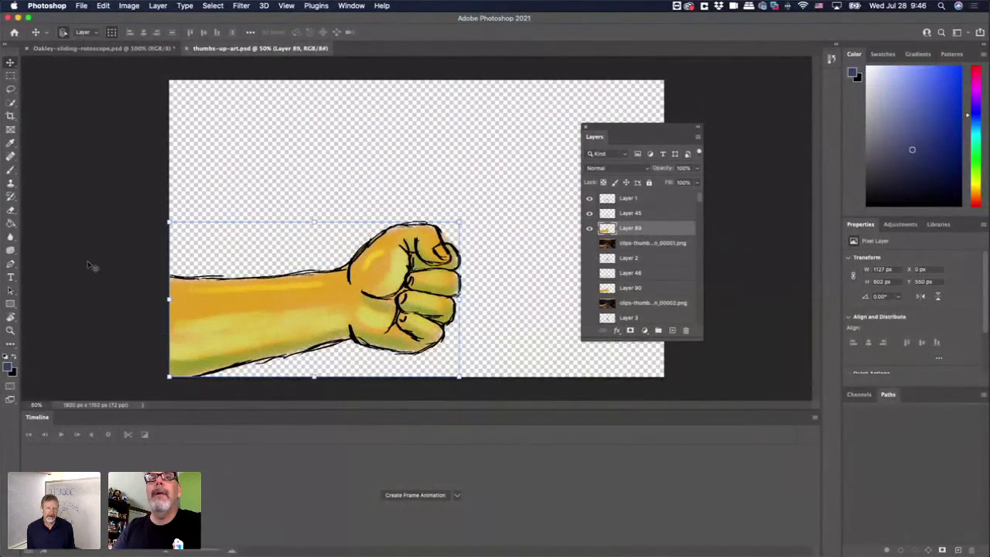
# Examine how the drawing layers and video frame images are stacked in the thumbs-up artwork.
pyautogui.click(136, 195)
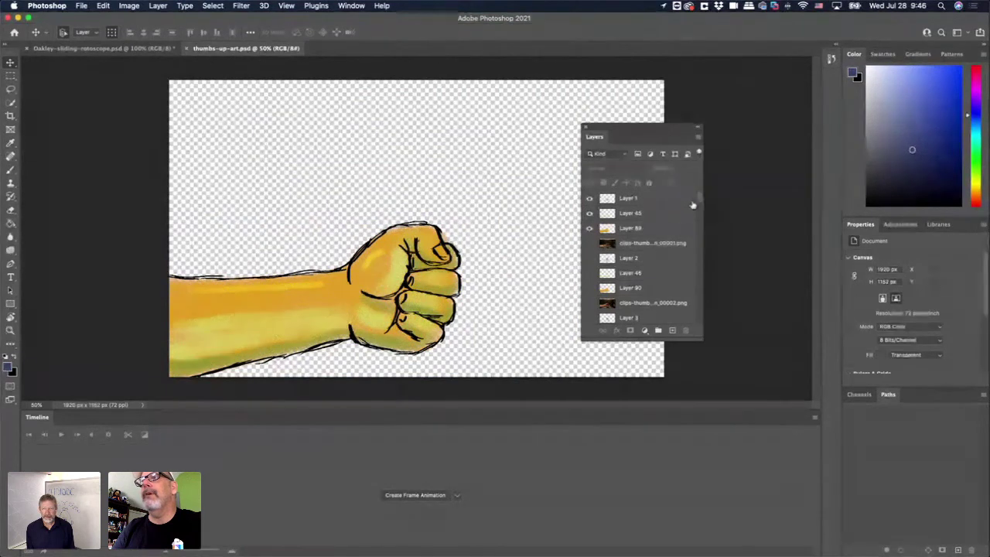
pyautogui.moveTo(699, 200); pyautogui.dragTo(705, 232)
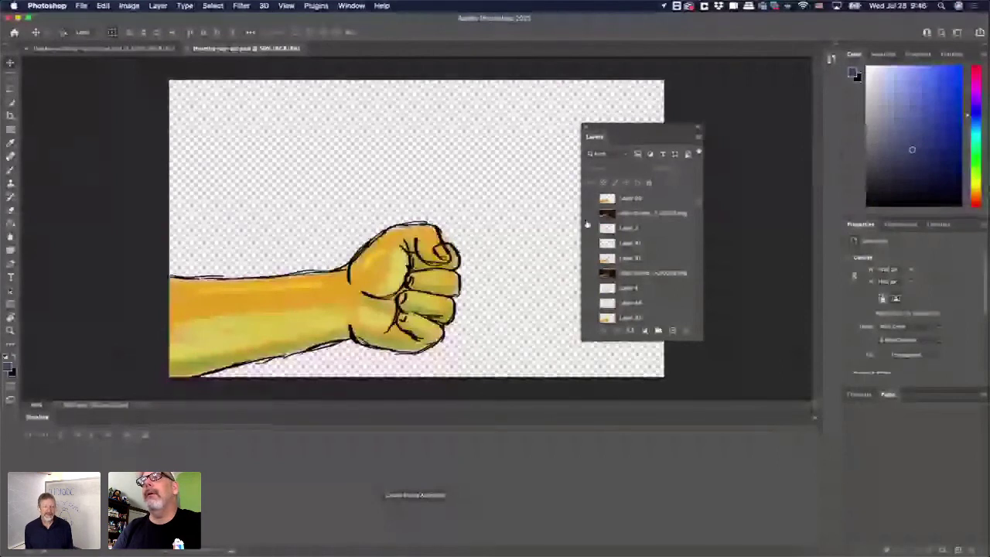
pyautogui.click(633, 313)
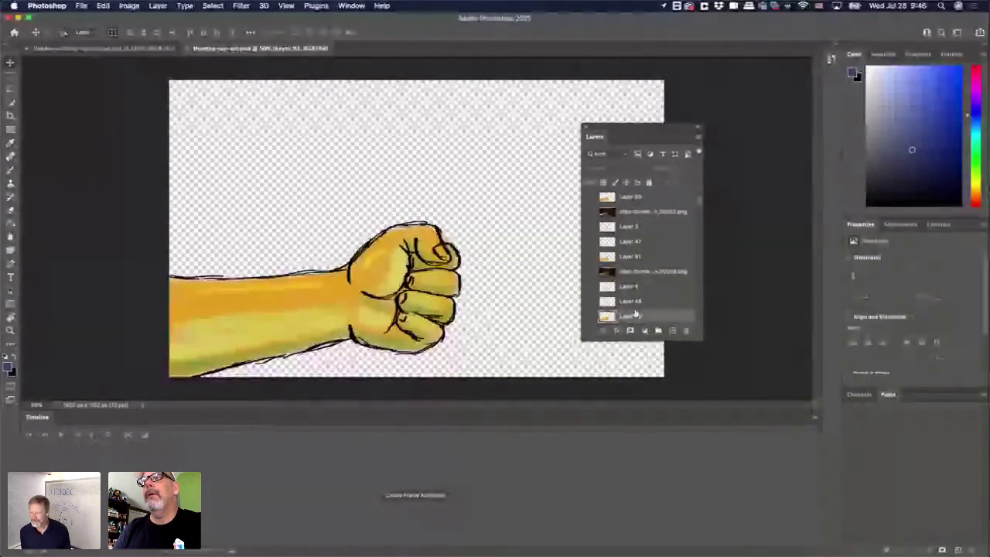
pyautogui.click(635, 199)
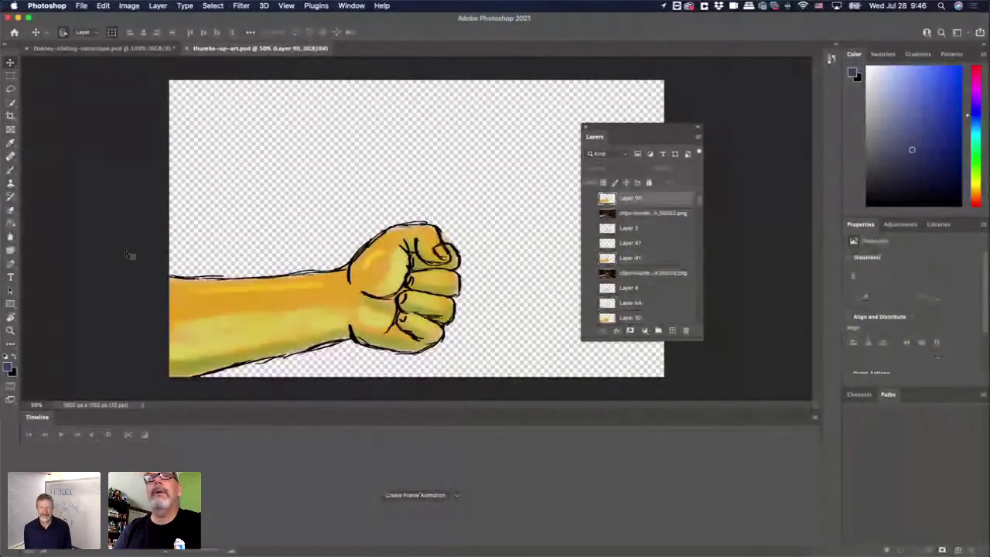
pyautogui.click(82, 165)
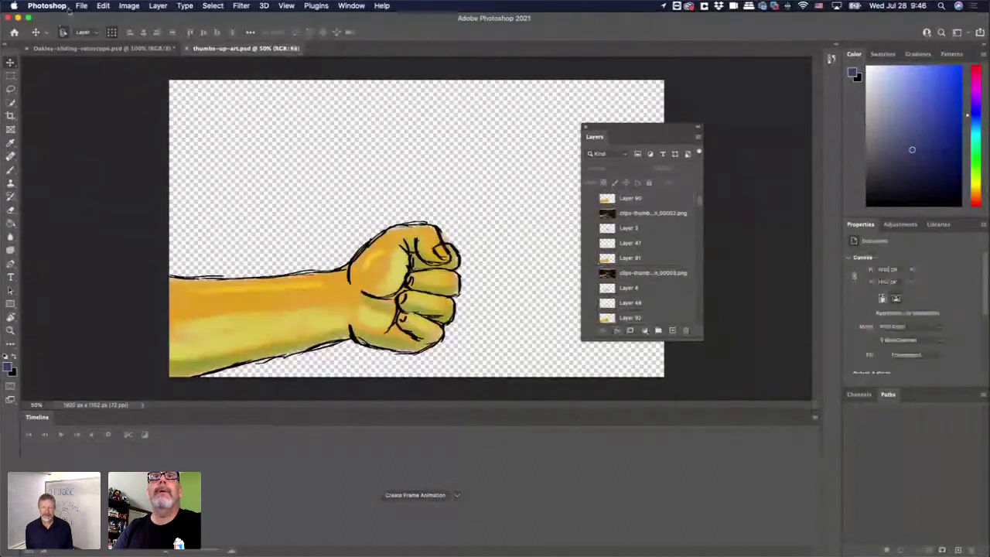
# Open thumbs-up_sequence.psd from the thumbs-up folder.
pyautogui.click(81, 6)
pyautogui.click(99, 28)
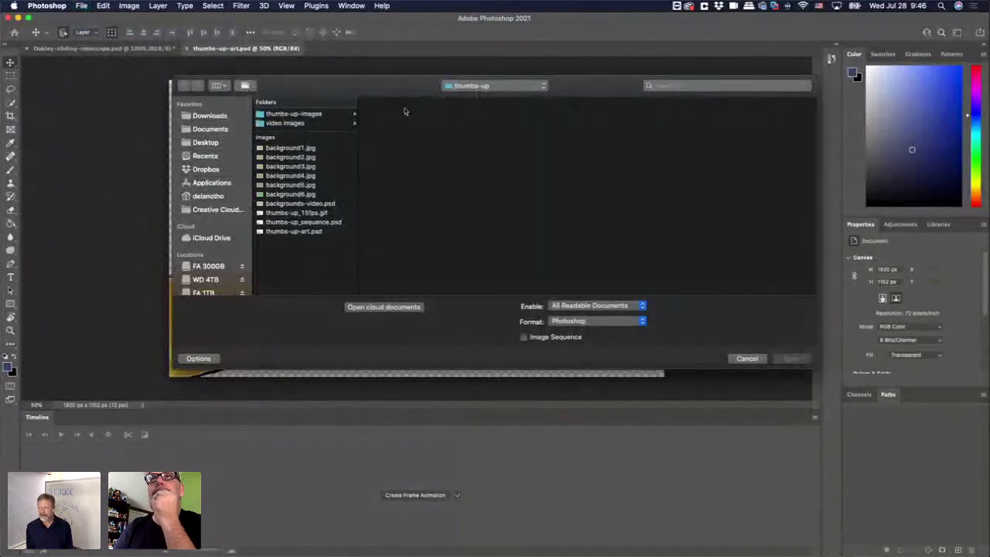
pyautogui.click(304, 114)
pyautogui.click(302, 124)
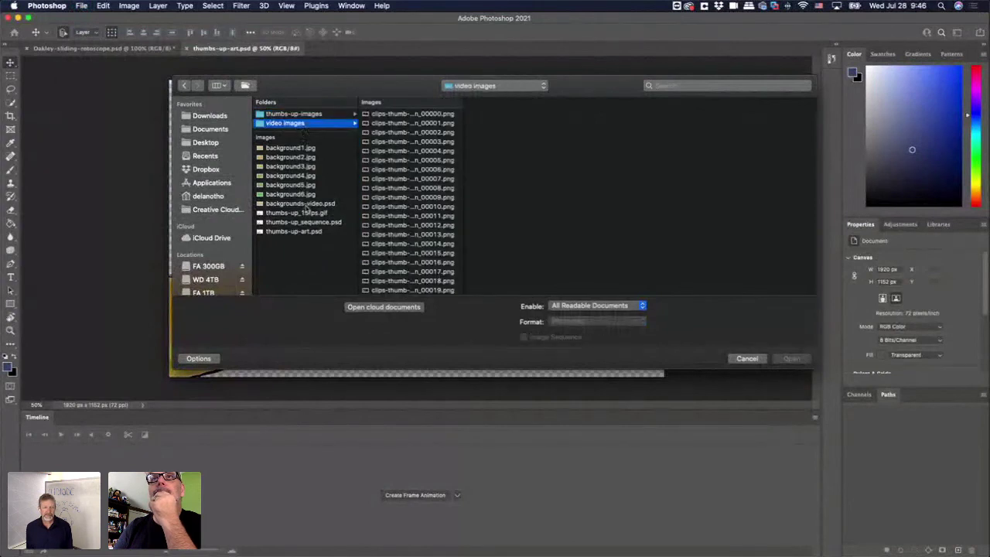
pyautogui.click(309, 222)
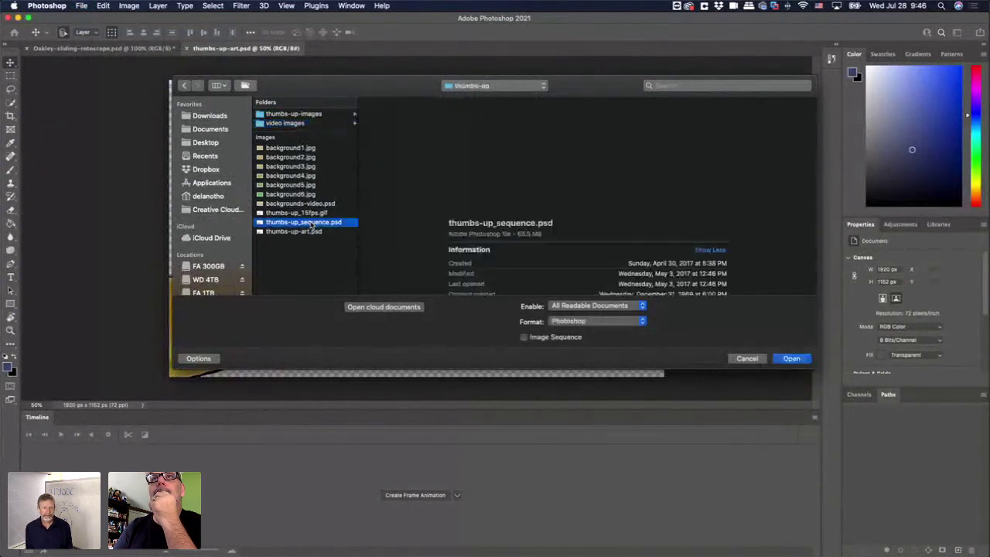
pyautogui.click(788, 359)
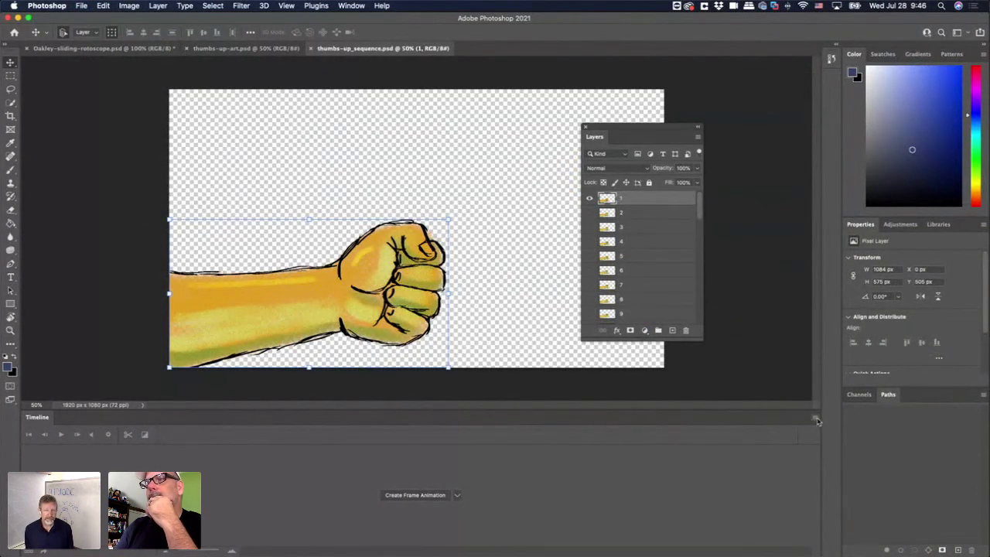
# Create a frame animation in the thumbs-up sequence, make layers 2 to 8 and 38 to 44 visible, and deselect all layers.
pyautogui.click(407, 496)
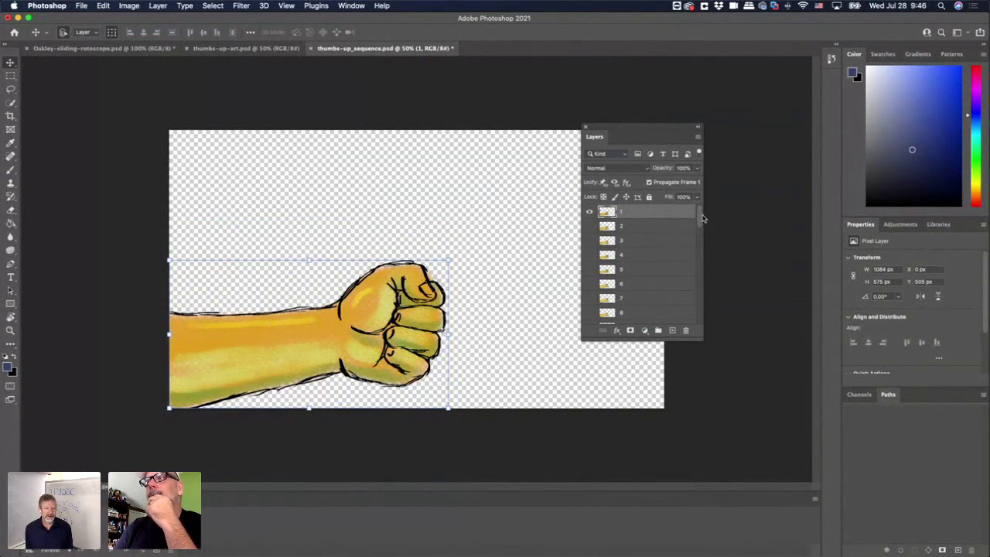
pyautogui.moveTo(589, 226); pyautogui.dragTo(588, 317)
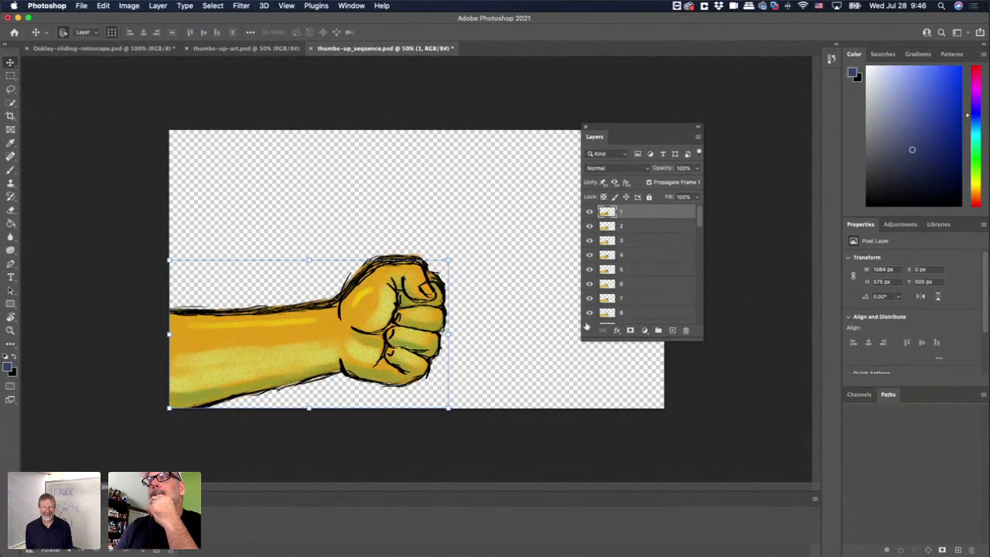
pyautogui.moveTo(699, 222); pyautogui.dragTo(700, 307)
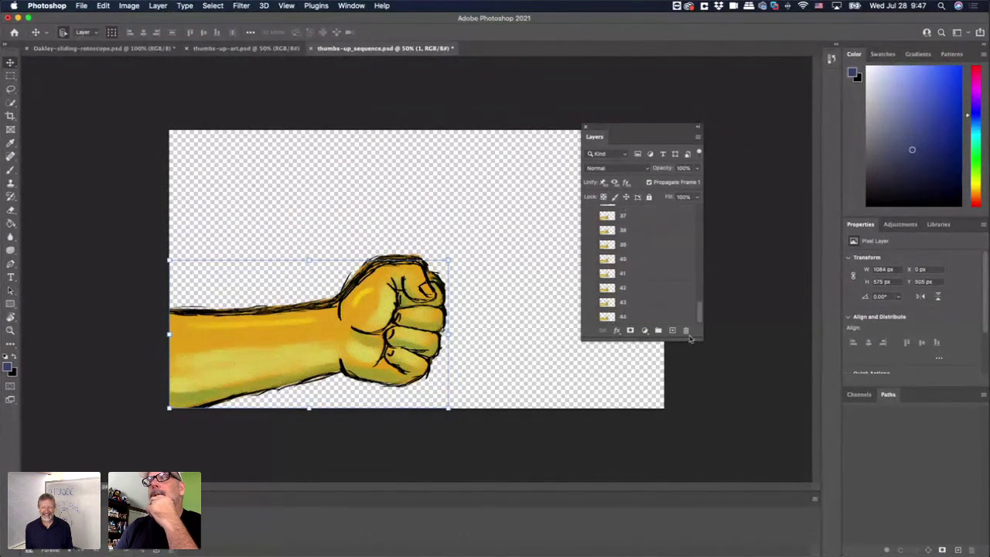
pyautogui.moveTo(589, 318); pyautogui.dragTo(589, 230)
pyautogui.click(371, 211)
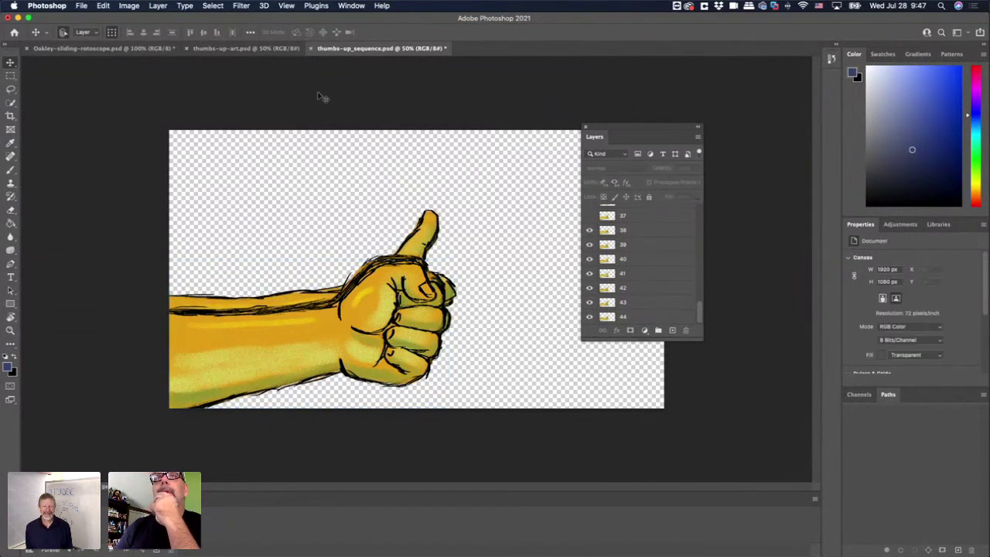
# Switch to Finder and preview thumbs-up_15fps.gif from the thumbs-up folder.
pyautogui.press('super+Tab')
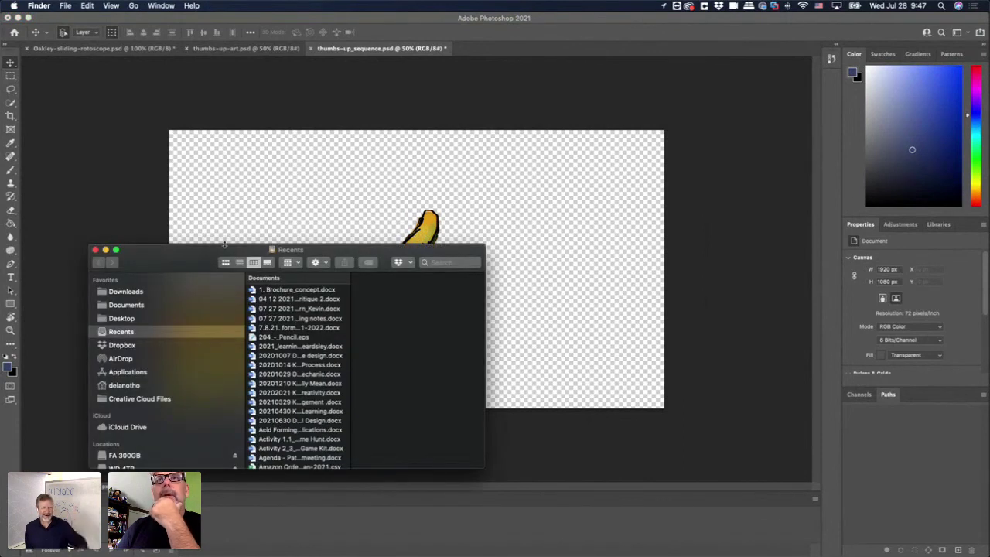
pyautogui.press('super+Tab')
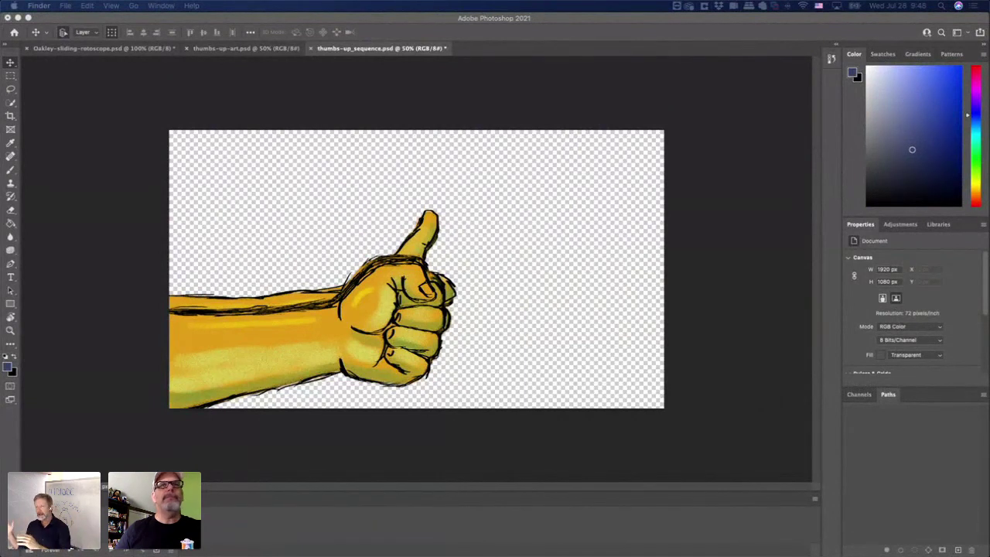
pyautogui.press('super+n')
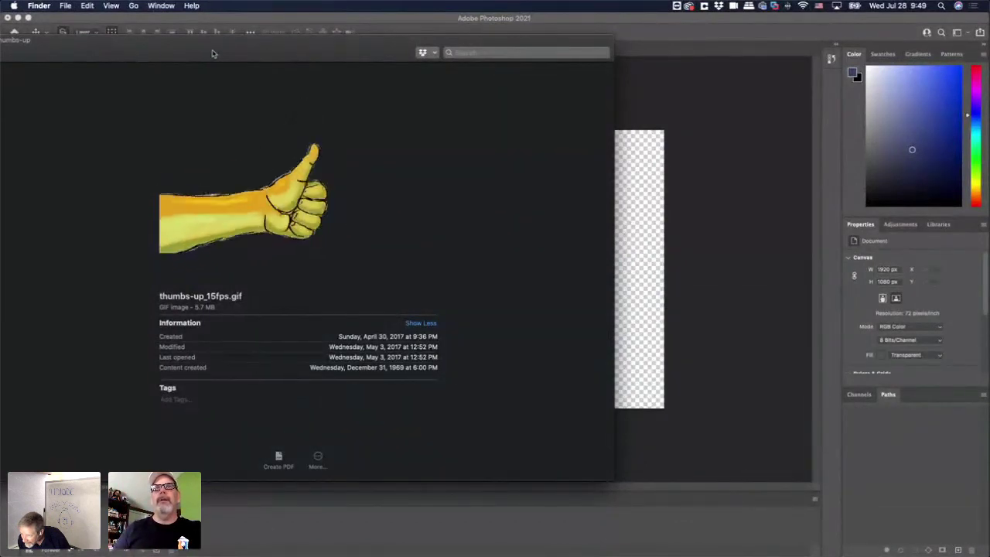
pyautogui.press('space')
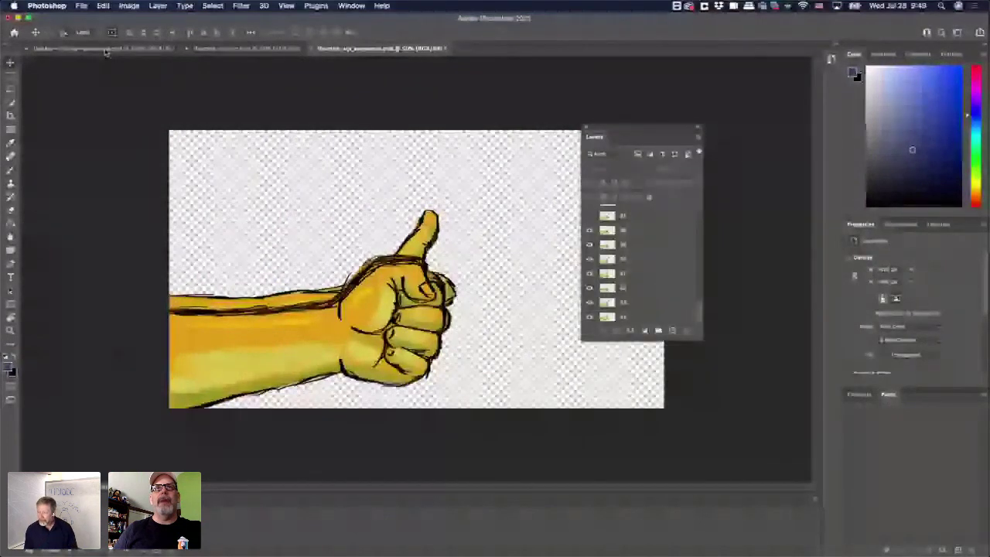
# In Oakley-sliding-rotoscope.psd, erase a patch of the black area beside the toddler on the Layer 1 video frame.
pyautogui.click(106, 49)
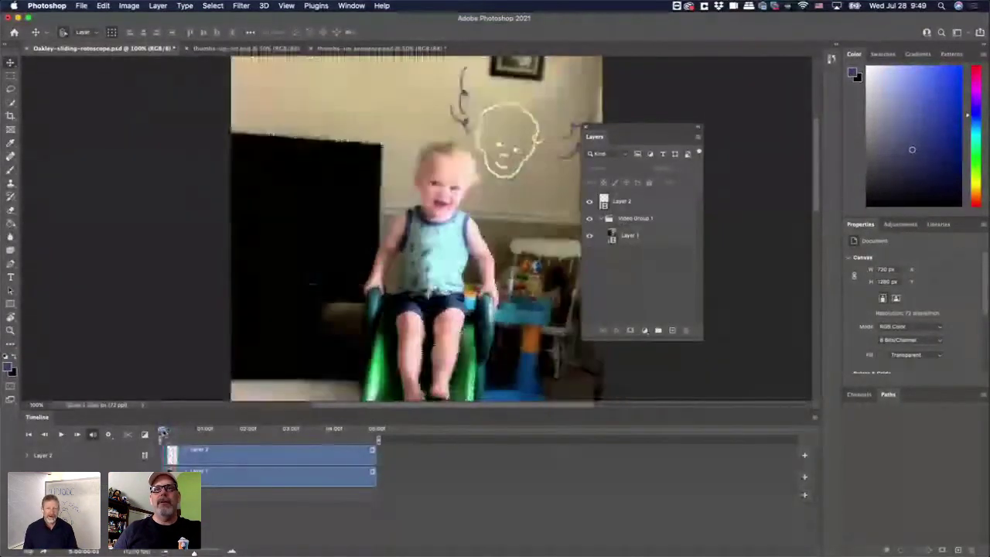
pyautogui.click(11, 210)
pyautogui.click(247, 257)
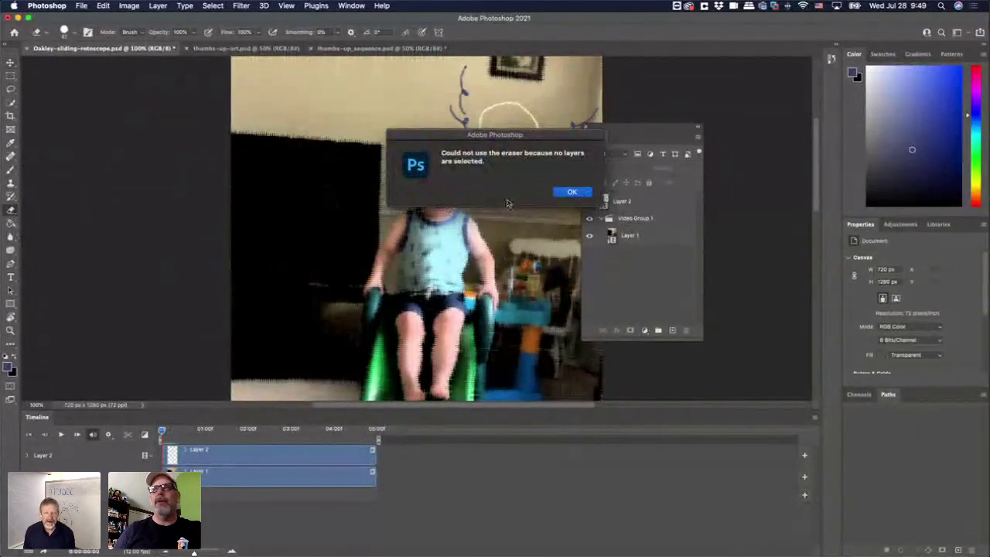
pyautogui.click(573, 192)
pyautogui.click(668, 202)
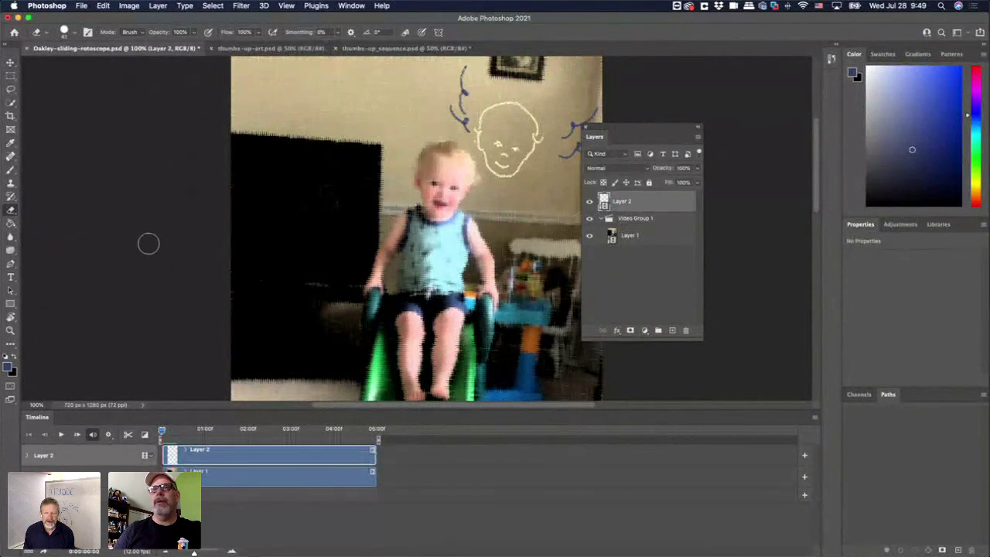
pyautogui.click(637, 239)
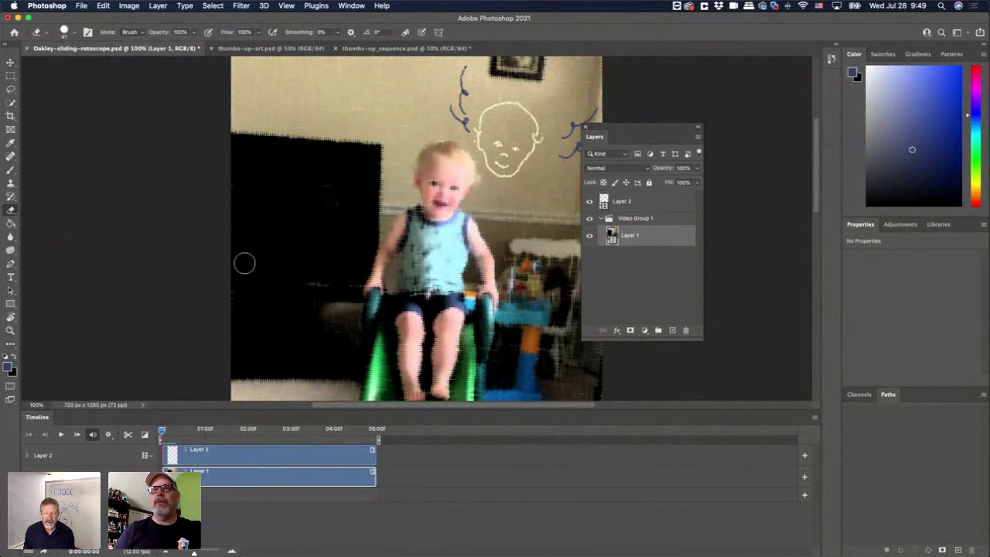
pyautogui.moveTo(243, 263)
pyautogui.mouseDown()
pyautogui.moveTo(267, 222)
pyautogui.moveTo(277, 234)
pyautogui.moveTo(304, 226)
pyautogui.moveTo(289, 272)
pyautogui.moveTo(313, 196)
pyautogui.moveTo(310, 261)
pyautogui.moveTo(330, 206)
pyautogui.moveTo(338, 226)
pyautogui.moveTo(325, 247)
pyautogui.mouseUp()
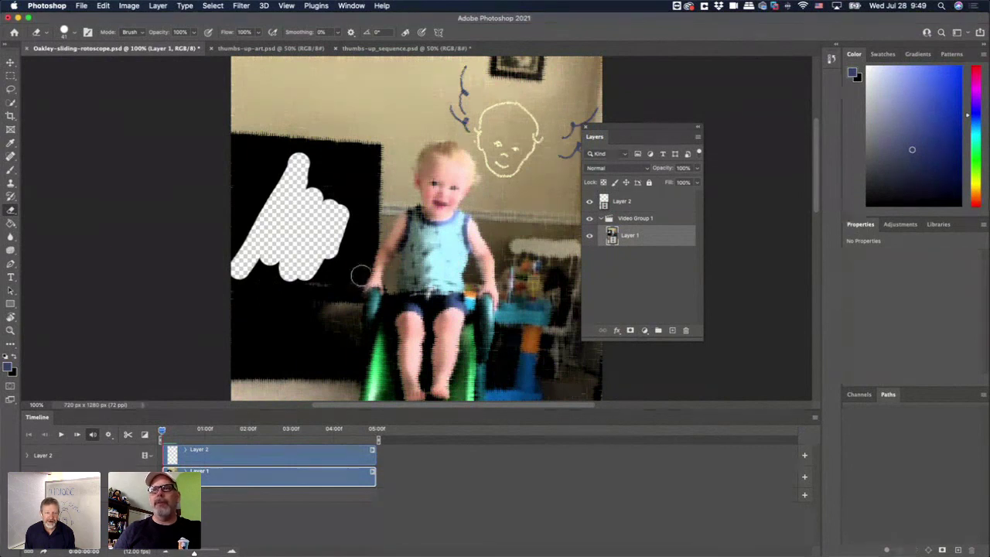